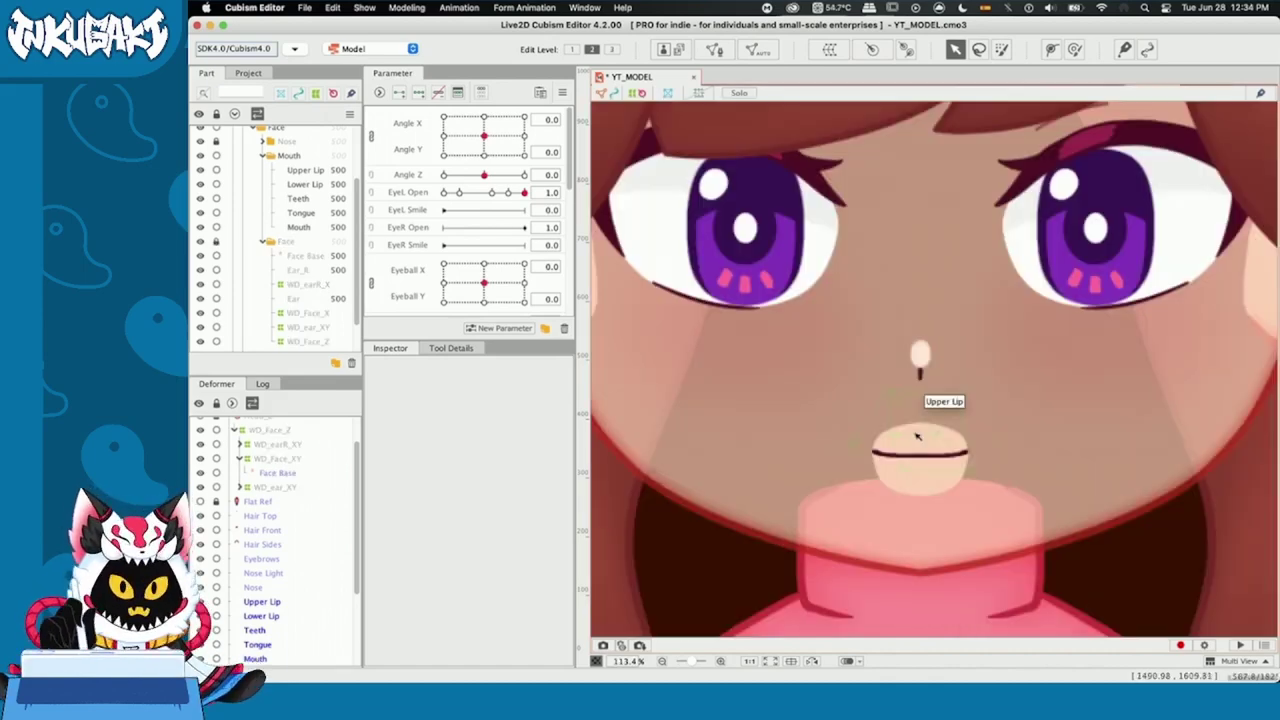
Move the upper and lower lips aside and examine the mouth, teeth and tongue parts beneath them
left_click(914, 433)
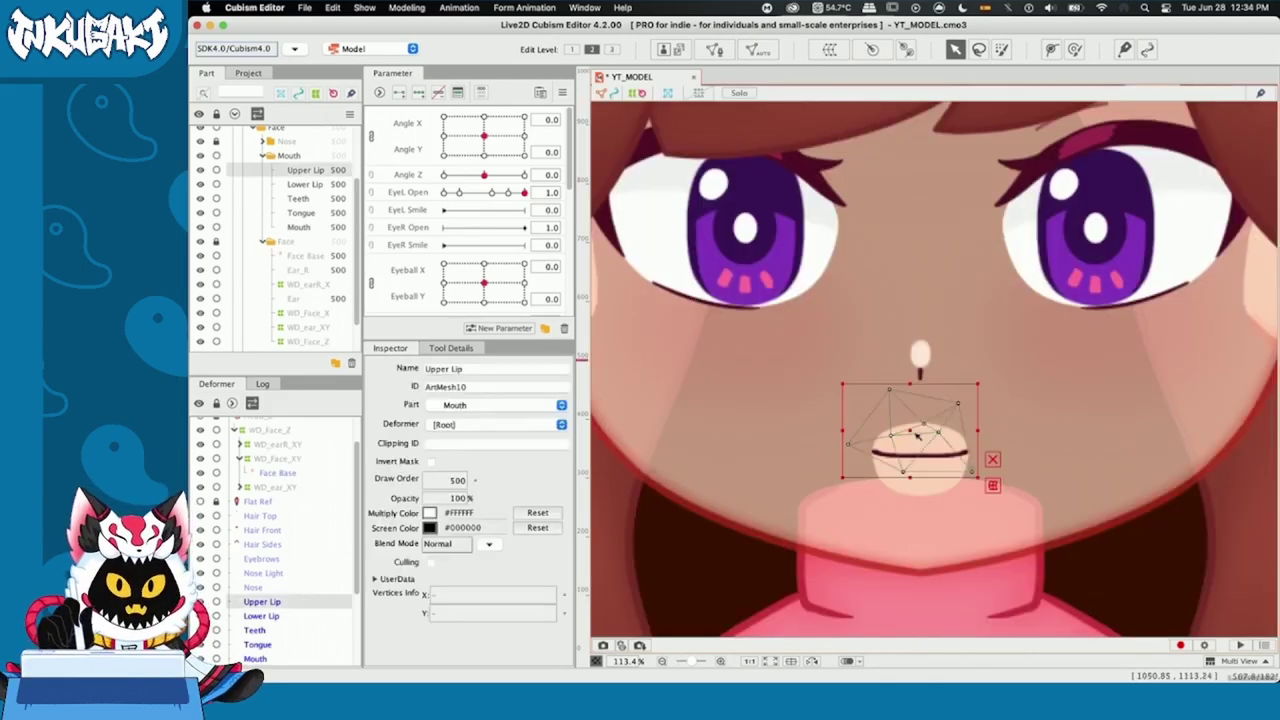
left_click_drag(910, 431, 815, 398)
left_click_drag(918, 463, 801, 483)
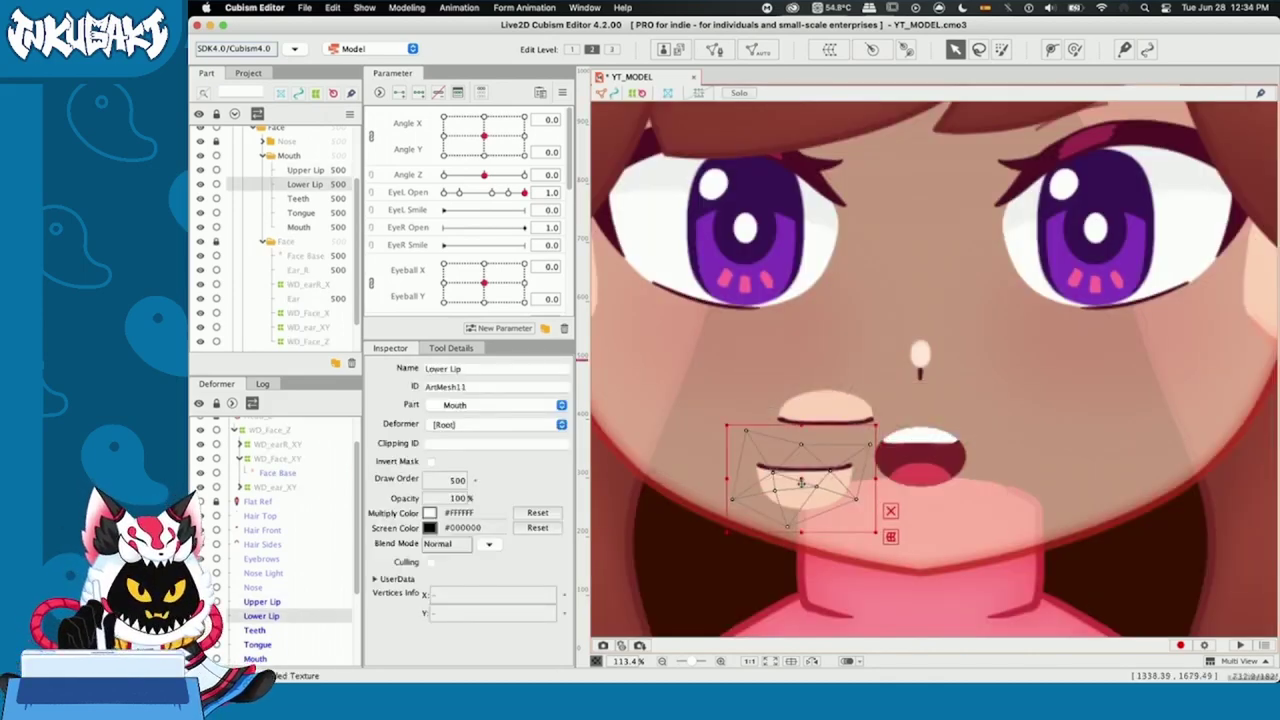
left_click(936, 440)
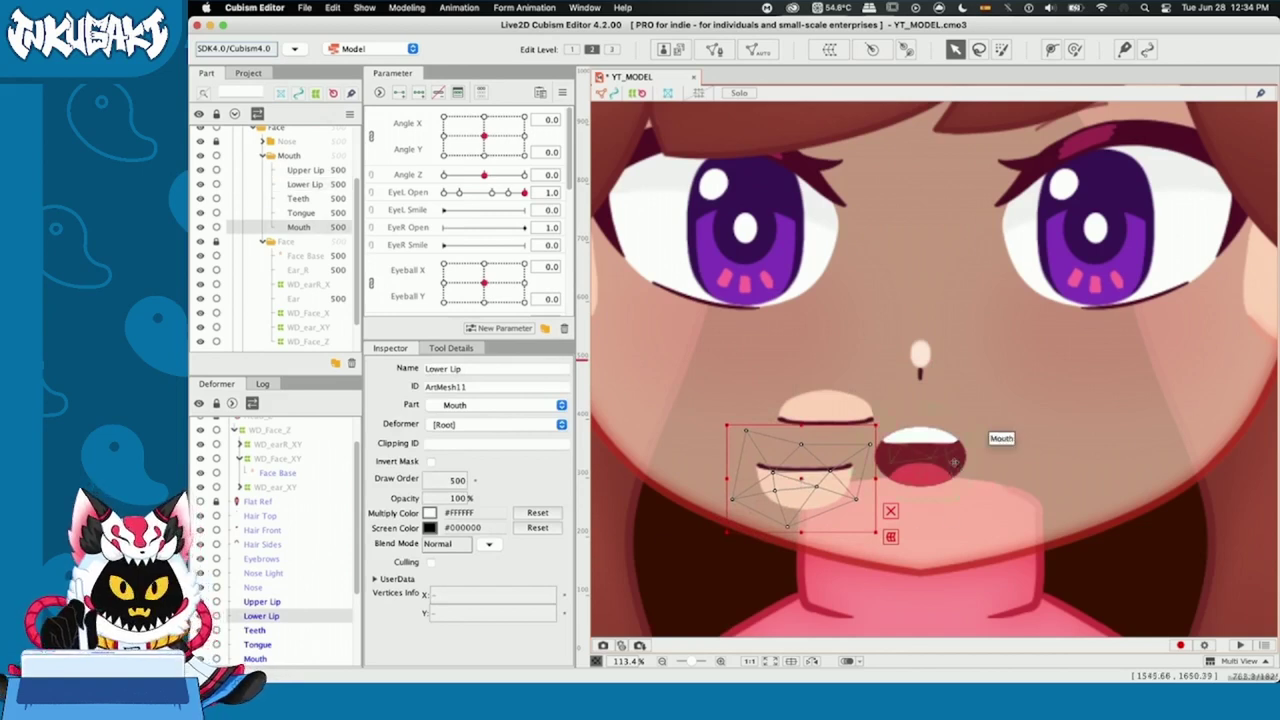
left_click(932, 438)
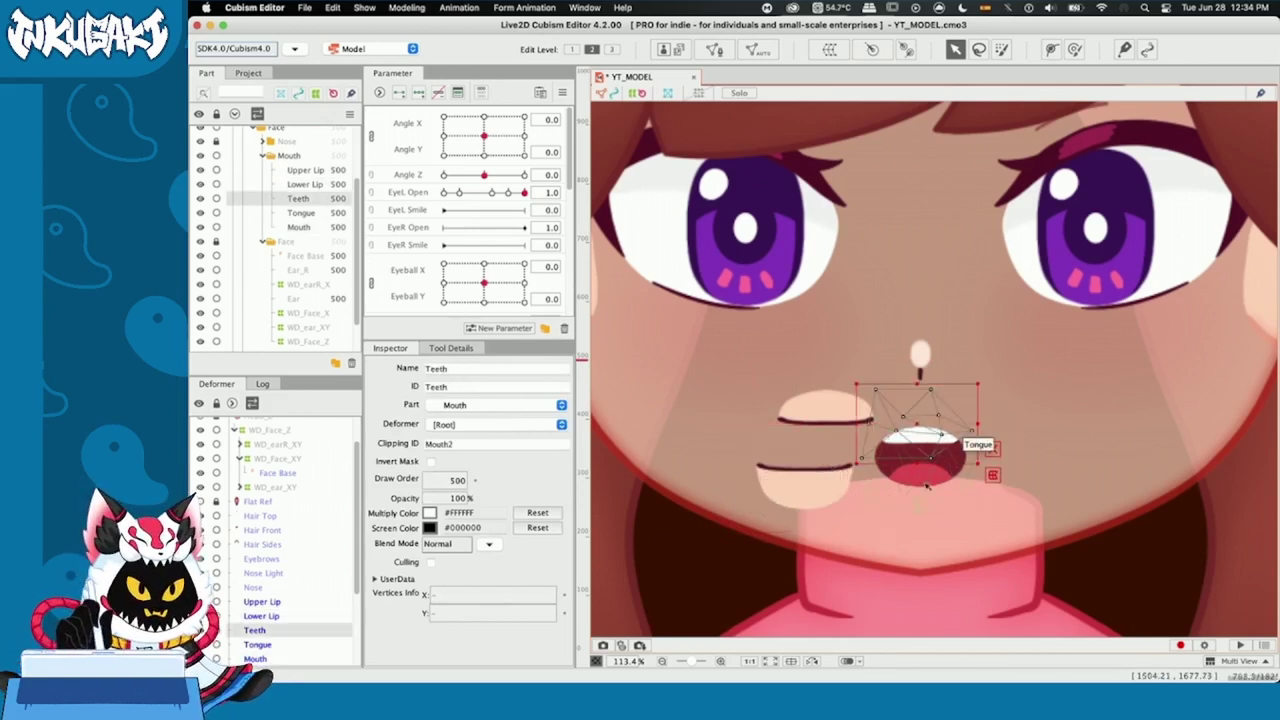
left_click(928, 486, "shift")
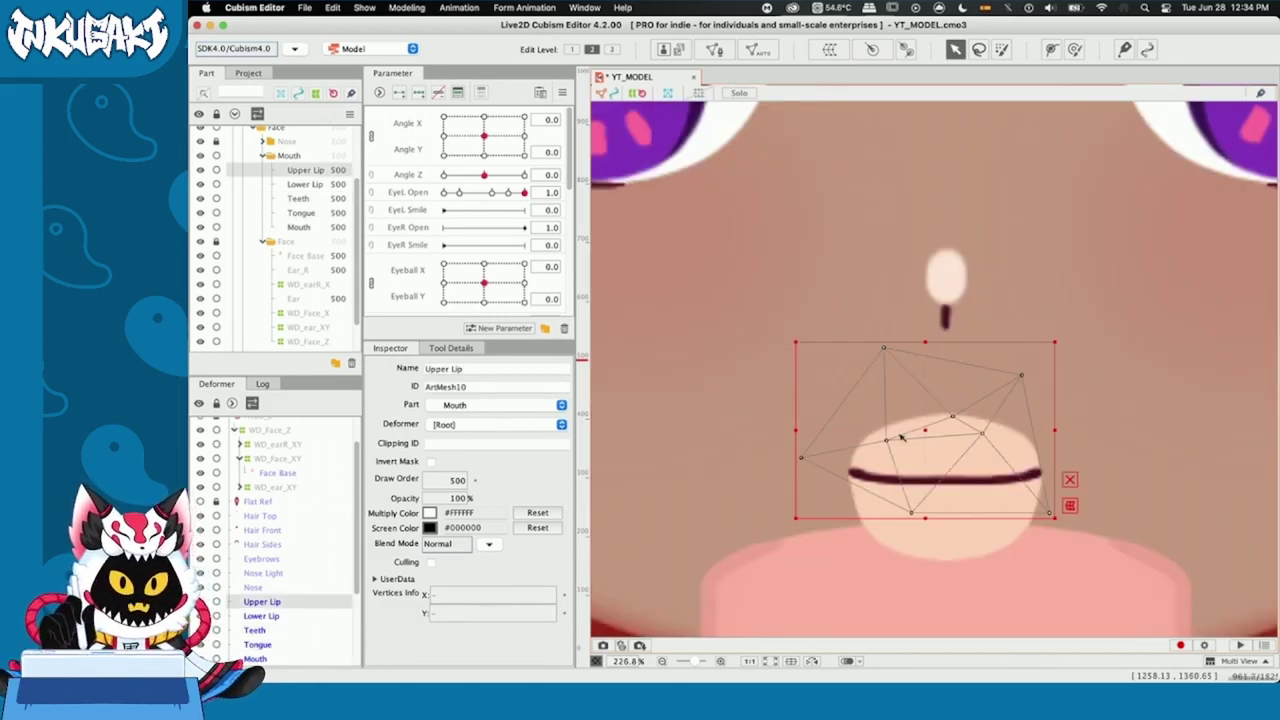
Open the upper lip's mesh for manual editing and erase all of its existing vertices
left_click(712, 49)
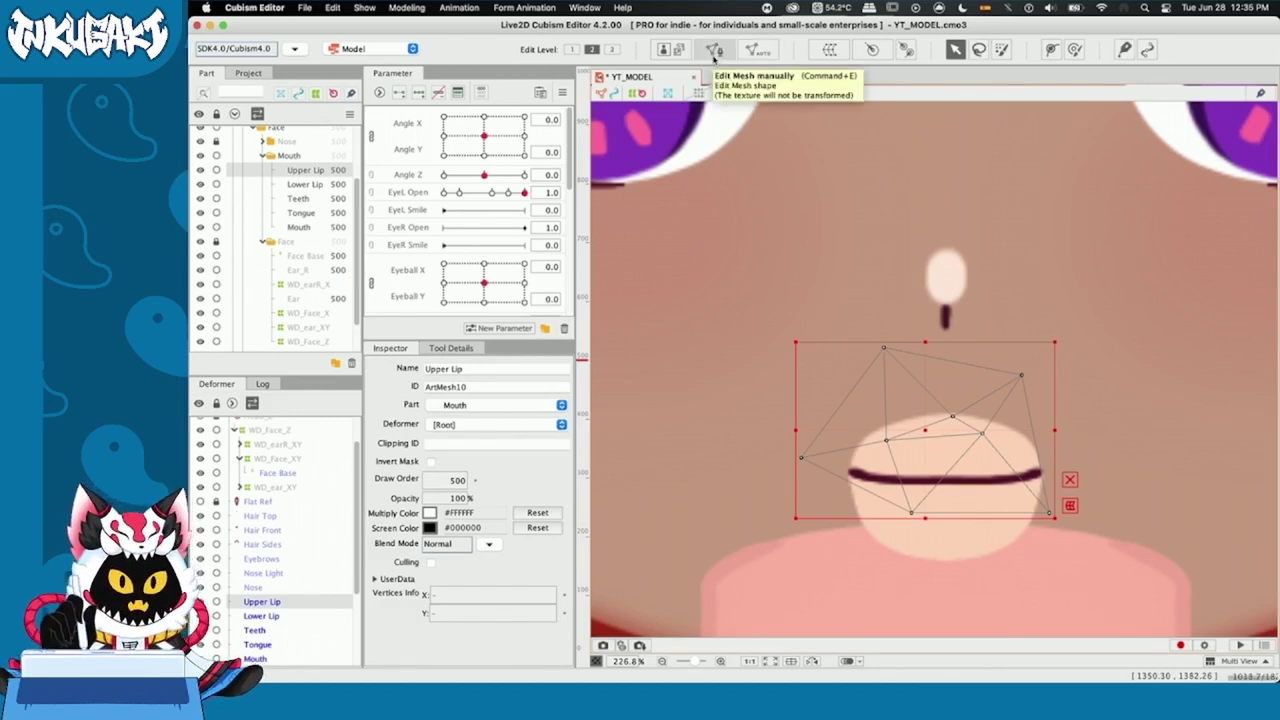
left_click(713, 50)
left_click(444, 348)
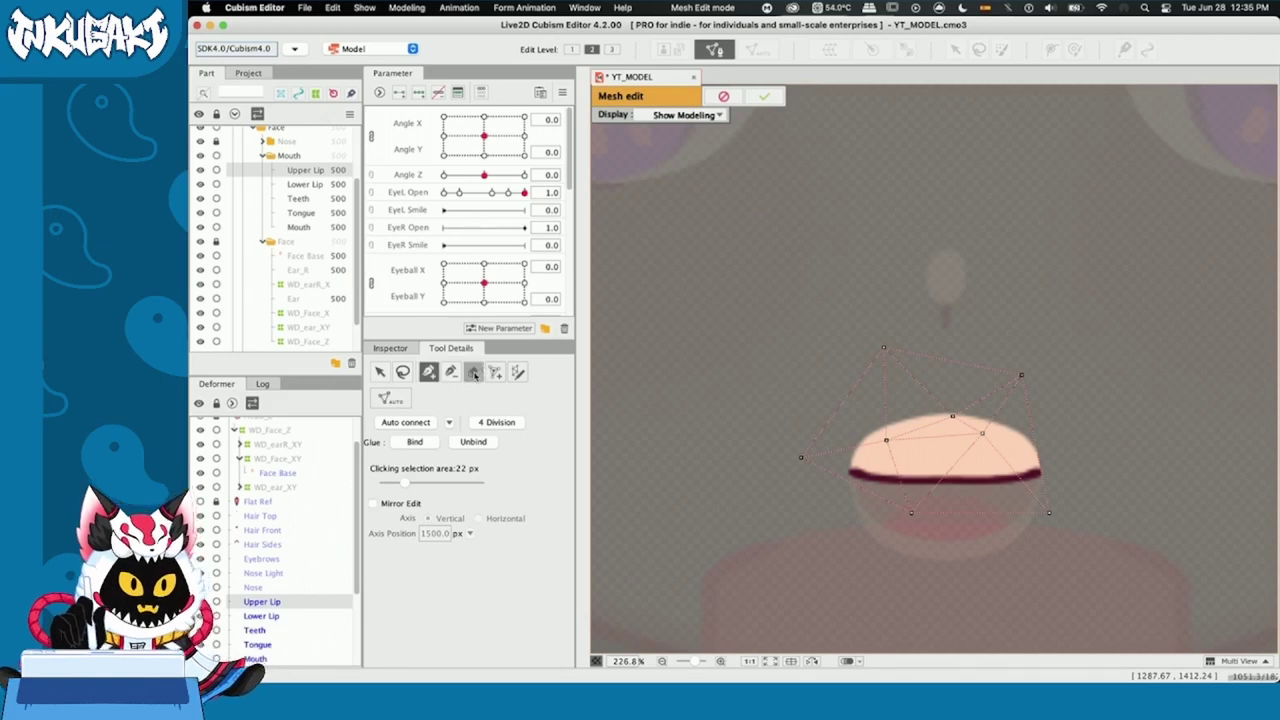
left_click(474, 375)
mouse_move(911, 514)
left_mouse_down()
mouse_move(910, 482)
mouse_move(848, 486)
mouse_move(817, 469)
left_mouse_up()
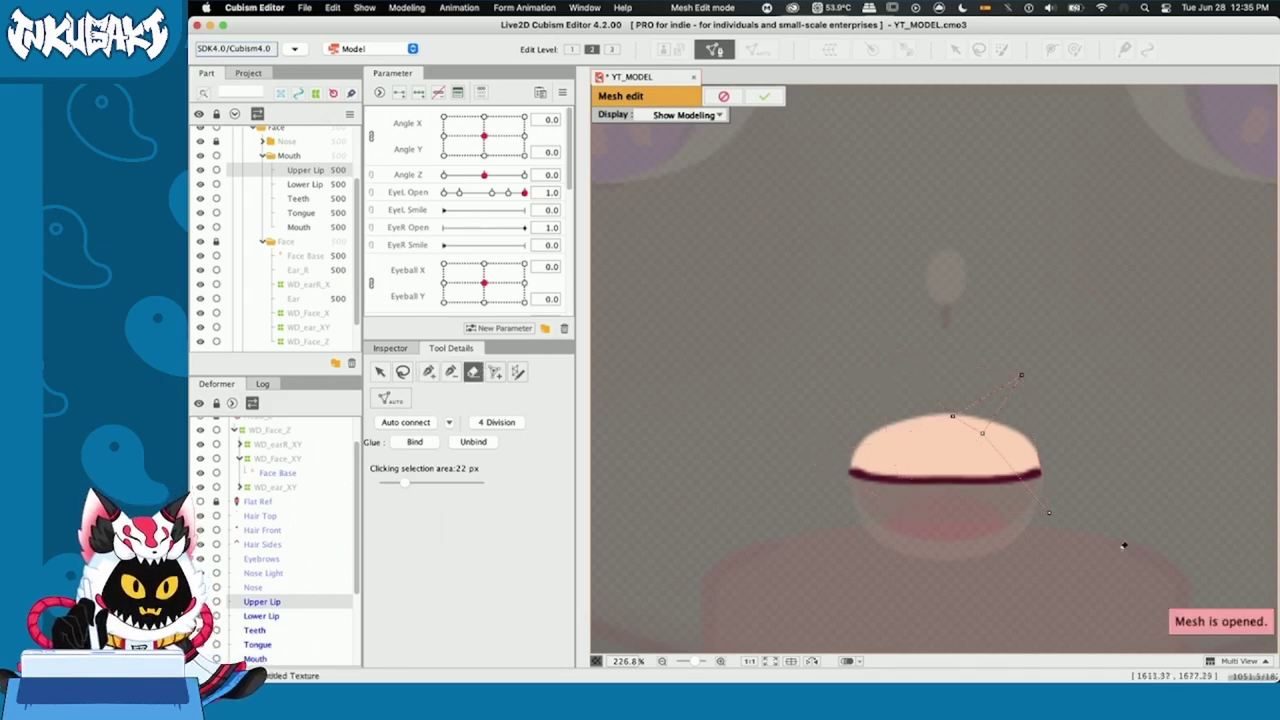
mouse_move(1124, 546)
left_mouse_down()
mouse_move(989, 481)
mouse_move(984, 357)
mouse_move(1019, 373)
left_mouse_up()
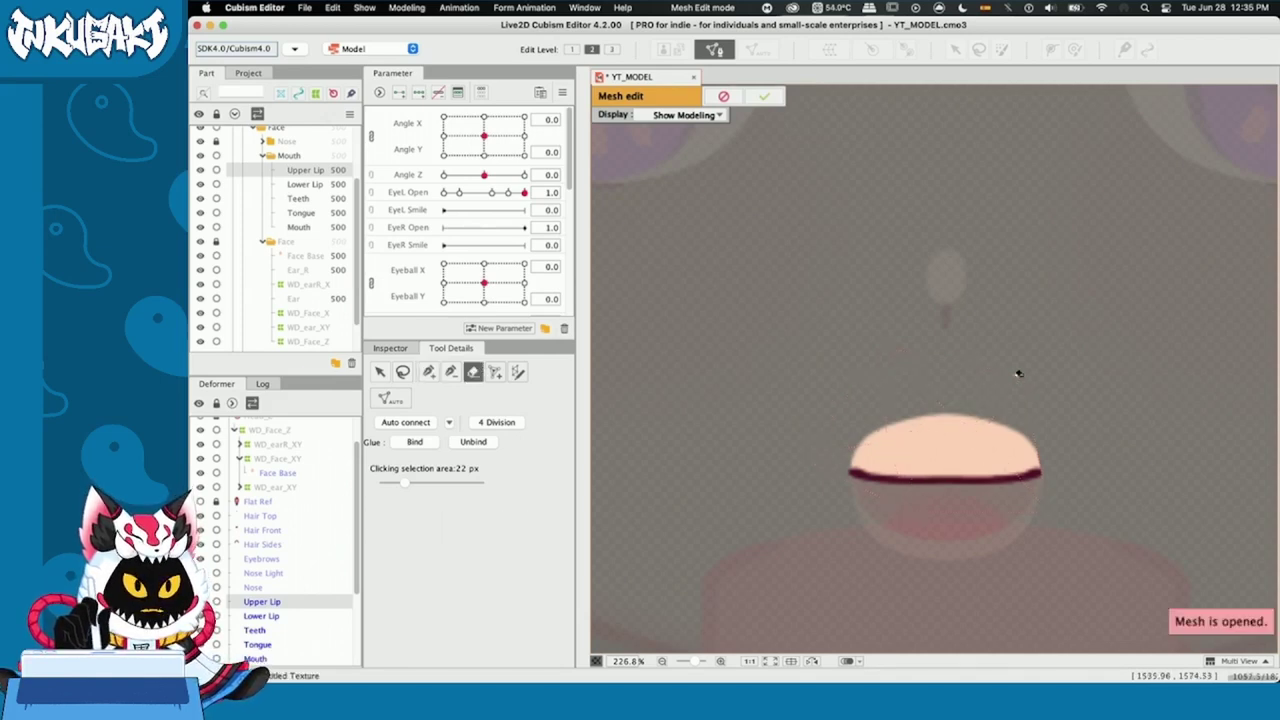
Place an outer loop of closely spaced mesh vertices around the upper lip's dark line, just outside its lower and upper edges
left_click(428, 372)
scroll(985, 555, "up", 2)
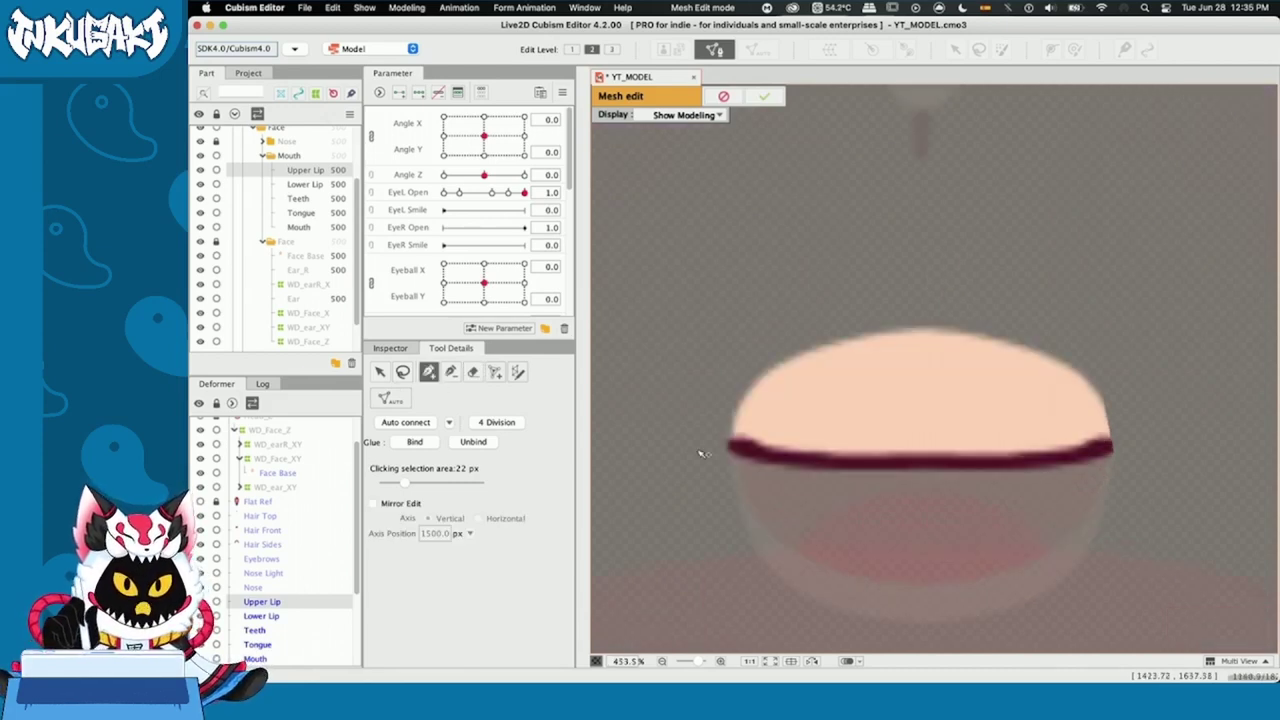
left_click(1123, 455)
left_click(1104, 463)
left_click(1081, 470)
left_click(1050, 475)
left_click(1024, 477)
left_click(994, 477)
left_click(966, 477)
scroll(935, 477, "up", 2)
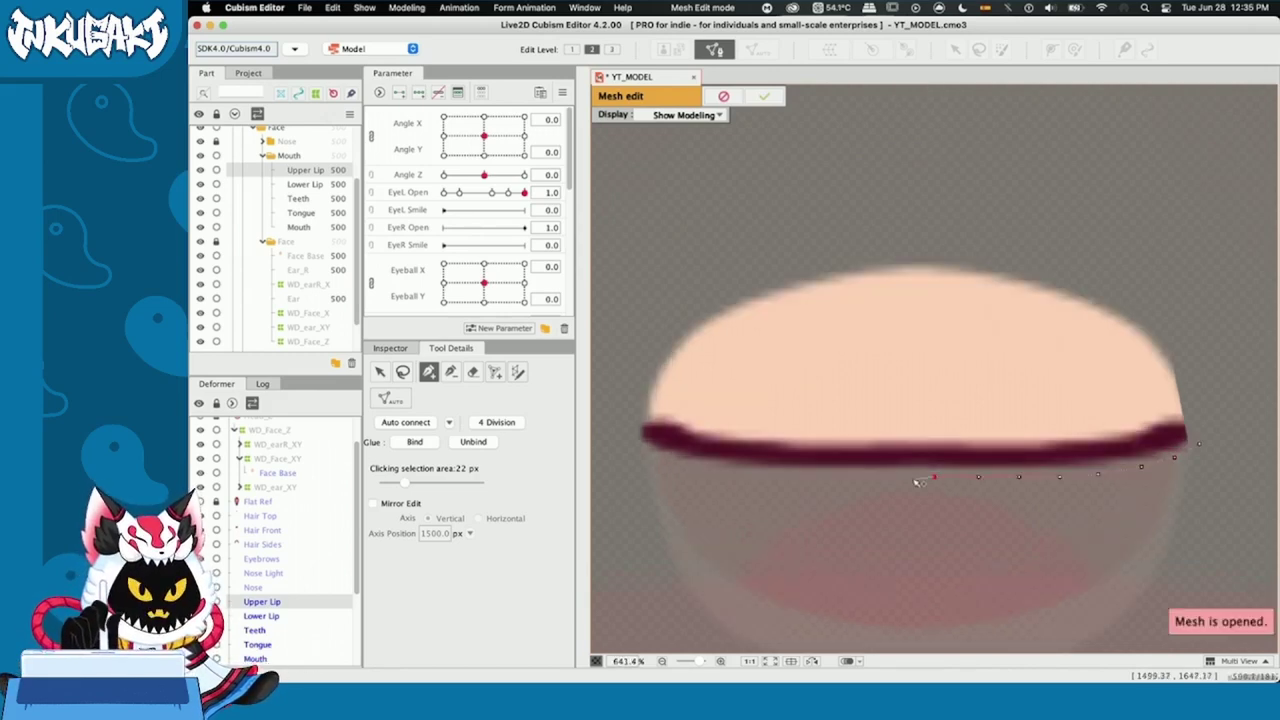
mouse_move(650, 405)
left_mouse_down()
mouse_move(719, 426)
mouse_move(929, 433)
mouse_move(1156, 408)
left_mouse_up()
scroll(1202, 428, "up", 2)
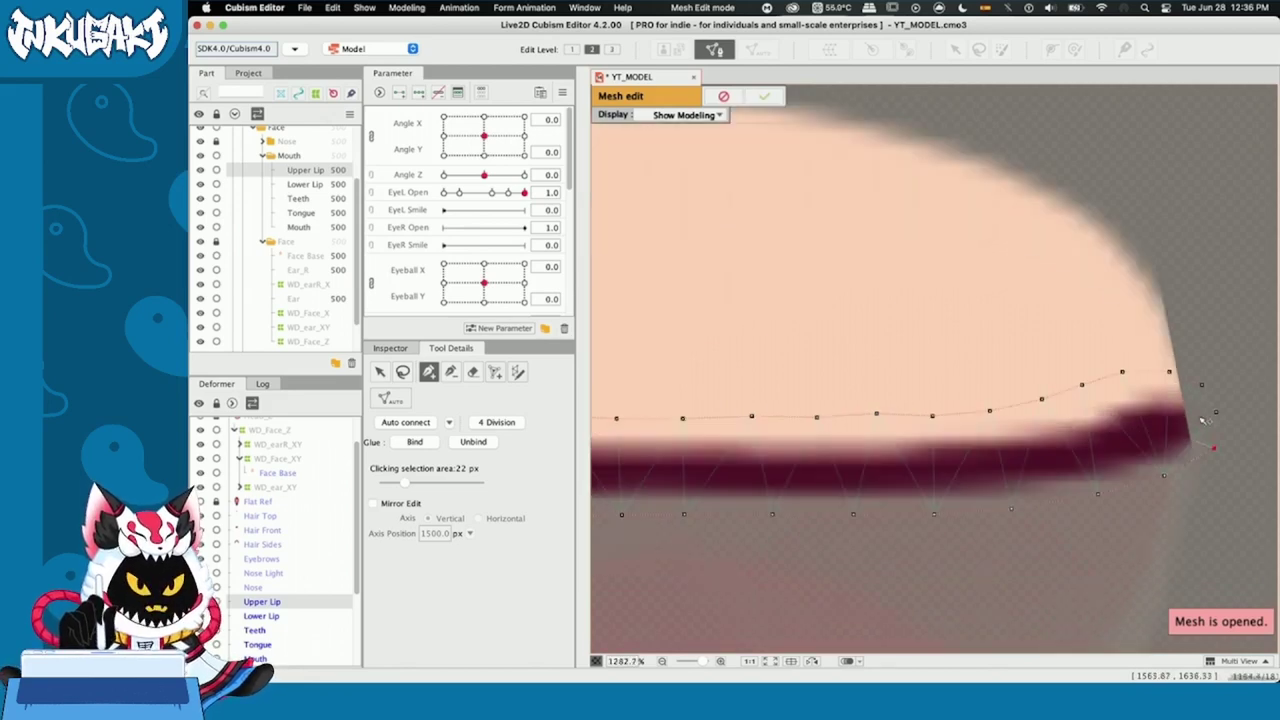
Add a second, inner row of mesh vertices along the lower edge of the upper lip's dark line
left_click(1136, 471)
left_click(1082, 485)
left_click(1032, 494)
left_click(981, 497)
left_click(940, 498)
left_click(898, 498)
scroll(898, 499, "up", 2)
left_click(998, 515)
left_click(933, 515)
left_click(853, 513)
left_click(782, 515)
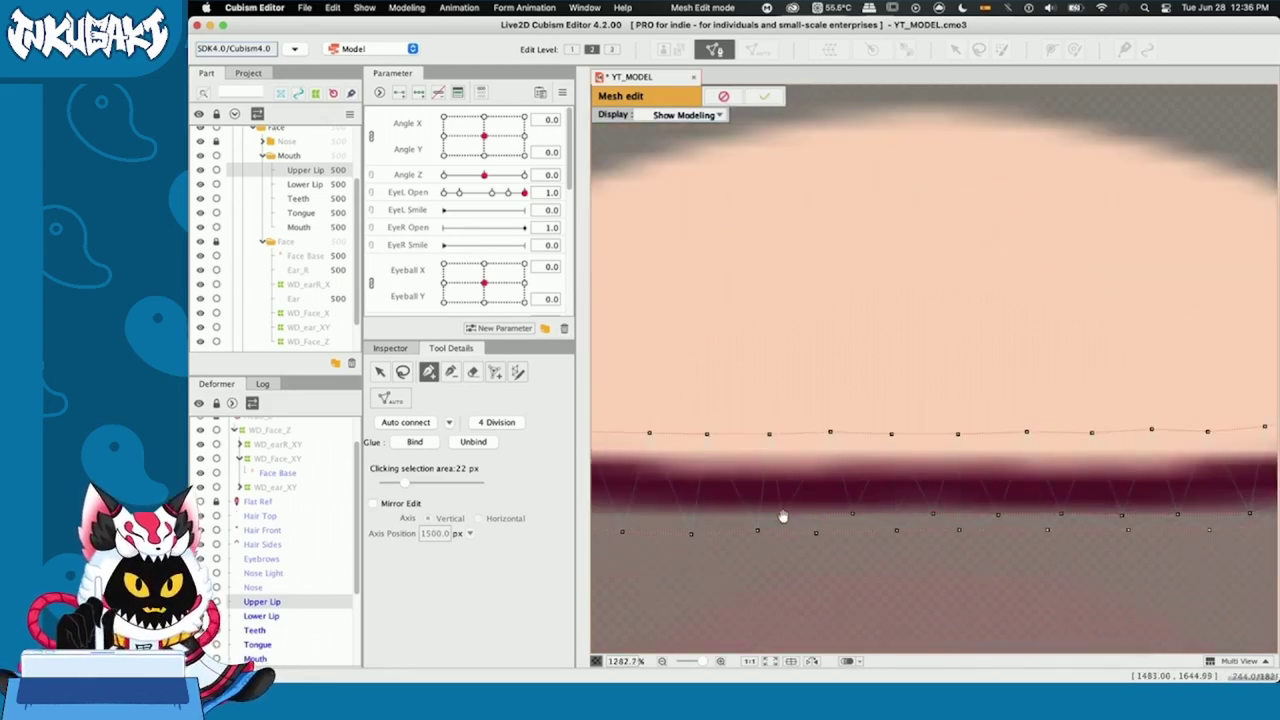
left_click_drag(783, 517, 984, 519)
left_click(878, 513)
left_click(830, 509)
Add a second, inner row of mesh vertices along the upper edge of the dark lip line, out to the mouth corner
left_click_drag(946, 458, 733, 456)
left_click(755, 455)
left_click(810, 454)
left_click(864, 453)
left_click(919, 452)
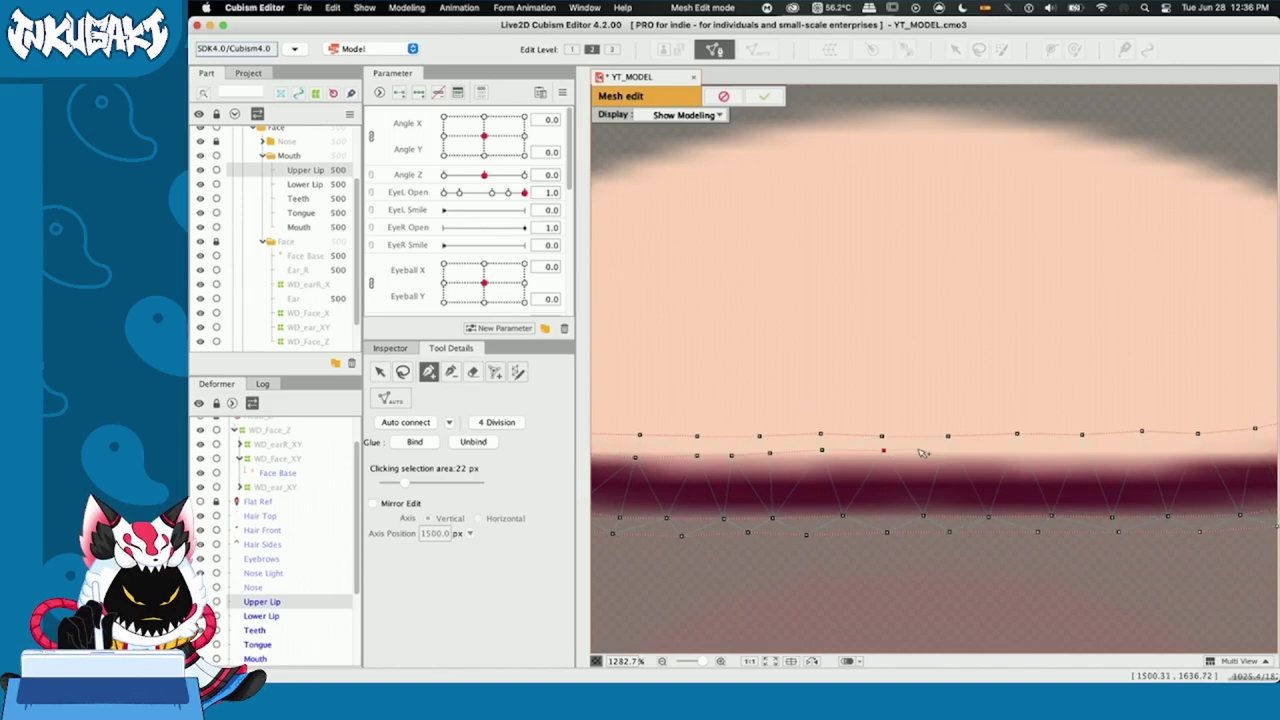
left_click_drag(1236, 450, 932, 450)
left_click(1026, 432)
left_click(1154, 422)
left_click(1152, 459)
scroll(1160, 458, "down", 1)
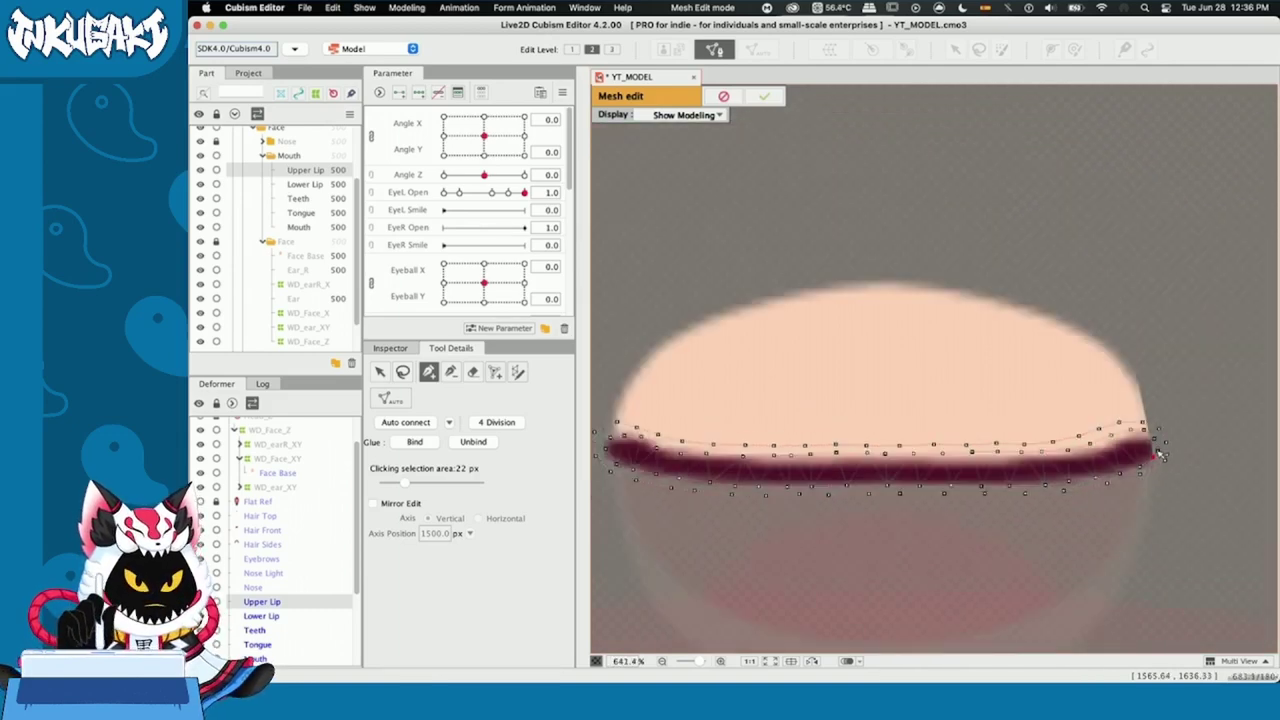
Outline the curved skin-coloured area of the upper lip with mesh vertices from one mouth corner to the other
mouse_move(1150, 392)
left_mouse_down()
mouse_move(1034, 302)
mouse_move(755, 293)
left_mouse_up()
left_click(713, 304)
left_click(667, 322)
left_click(641, 341)
left_click(615, 372)
left_click(604, 410)
left_click(604, 427)
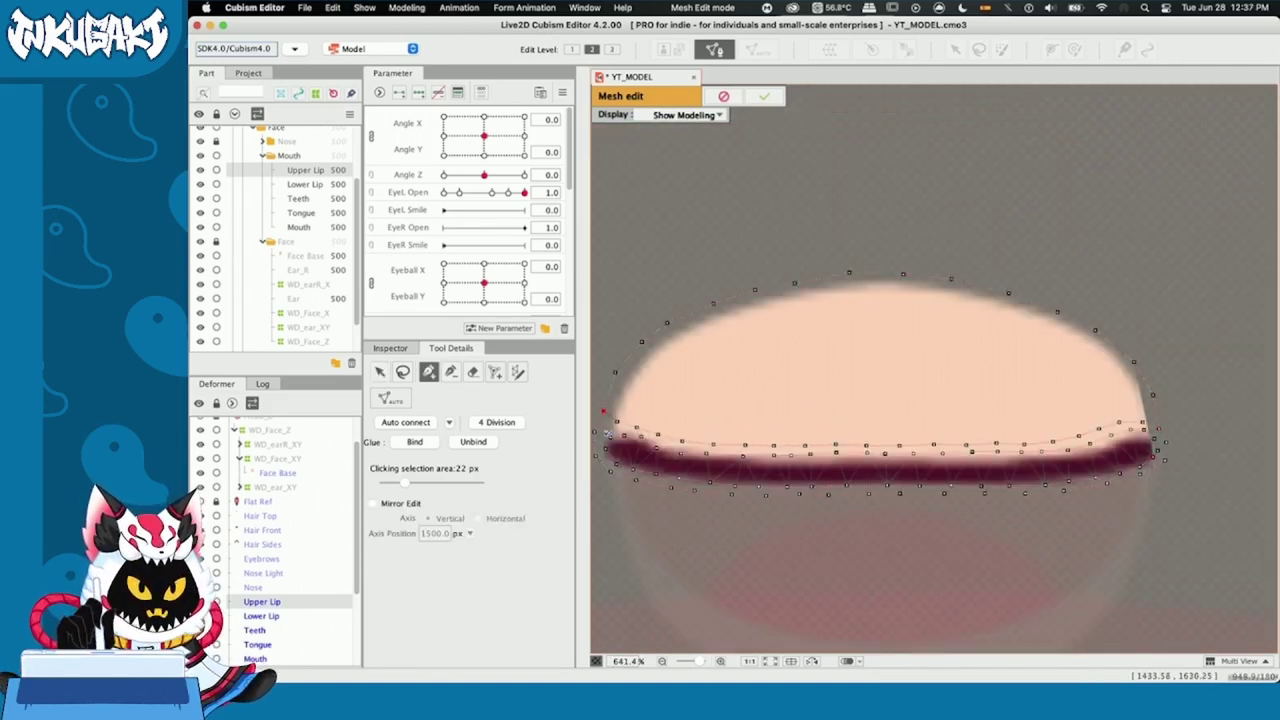
left_click_drag(604, 427, 646, 412)
Cut the mesh along the middle of the dark lip line to add central vertices, and apply the mesh edit
left_click(495, 371)
left_click_drag(806, 456, 1188, 432)
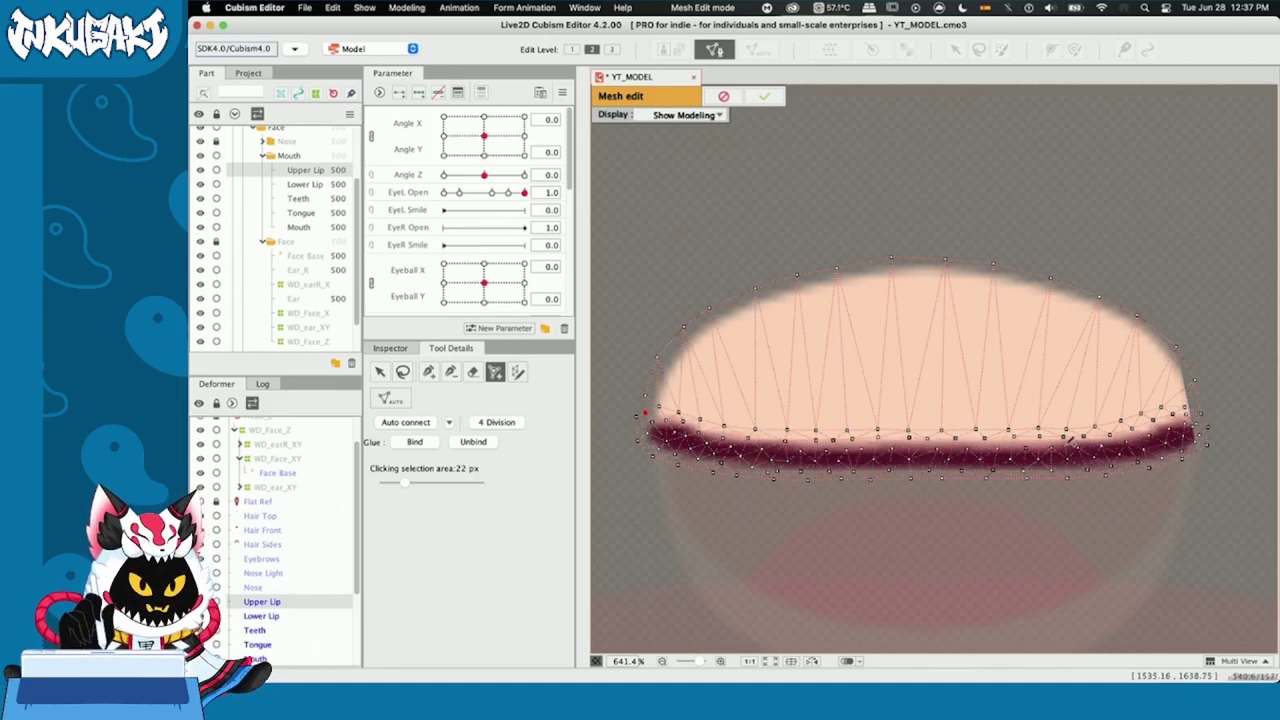
left_click(764, 96)
Inspect the meshes of the upper and lower lips one after the other
left_click(880, 443)
left_click_drag(873, 408, 873, 461)
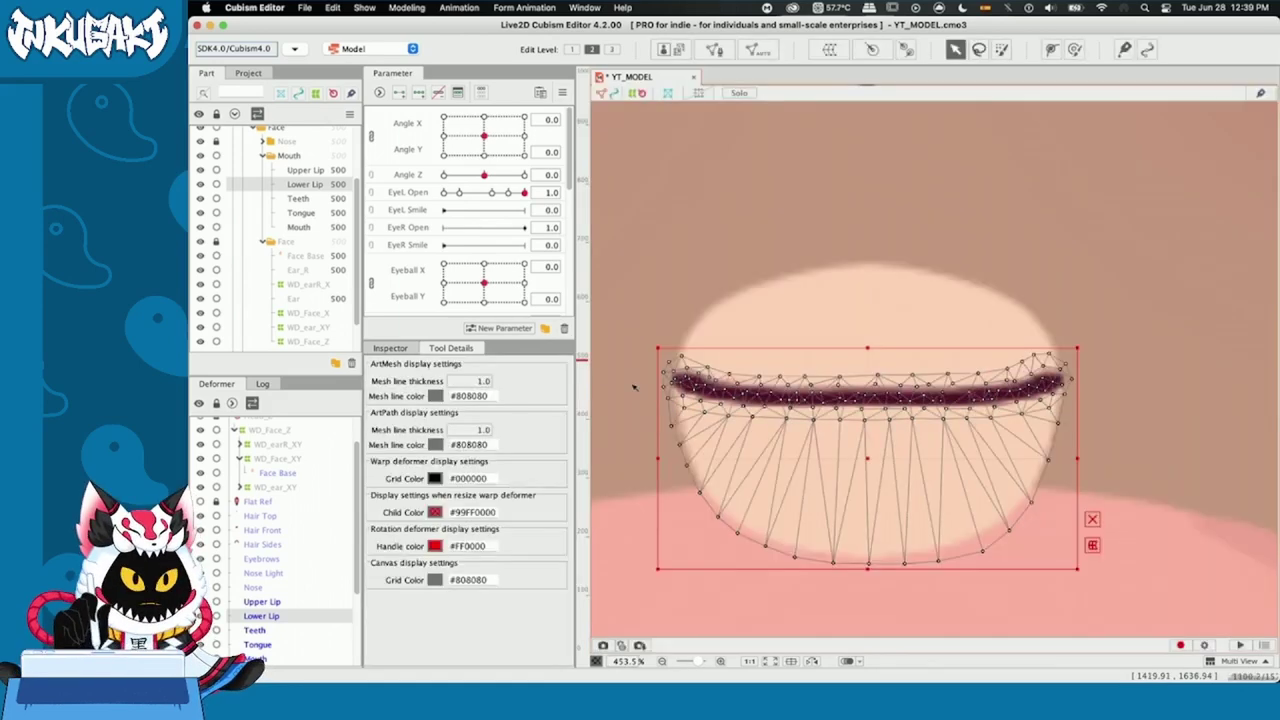
key("Return")
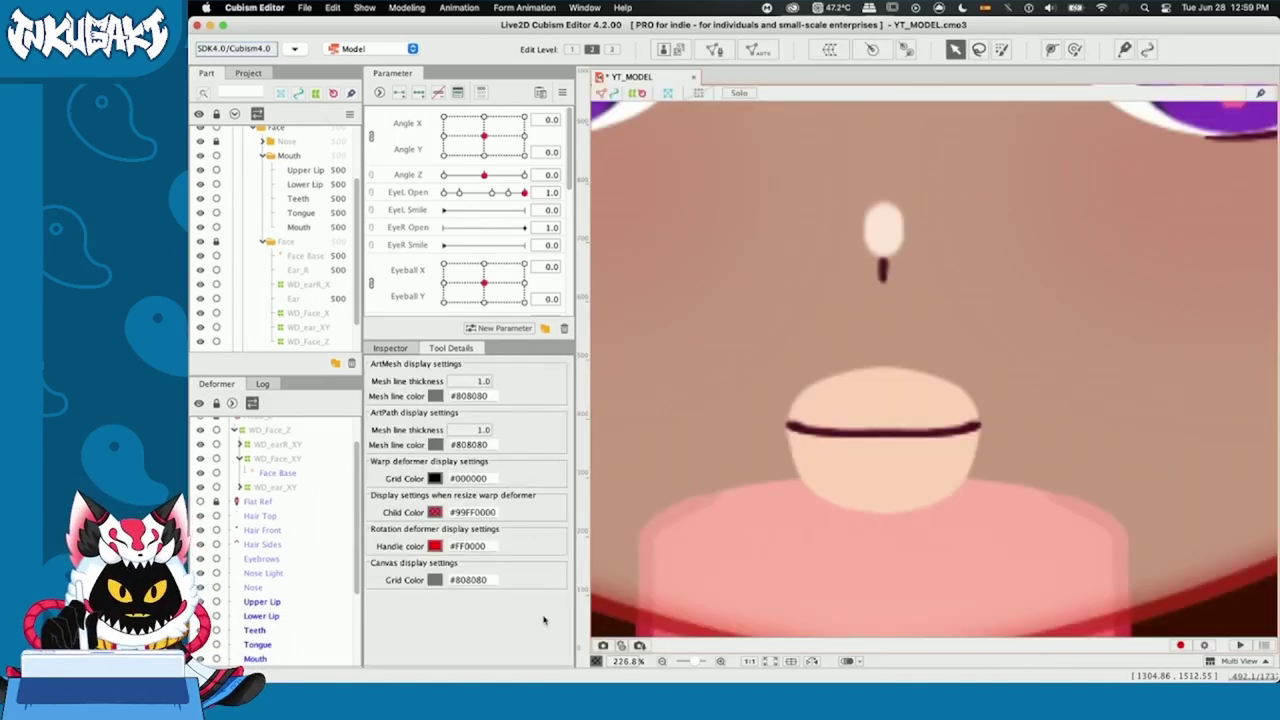
left_click(818, 404)
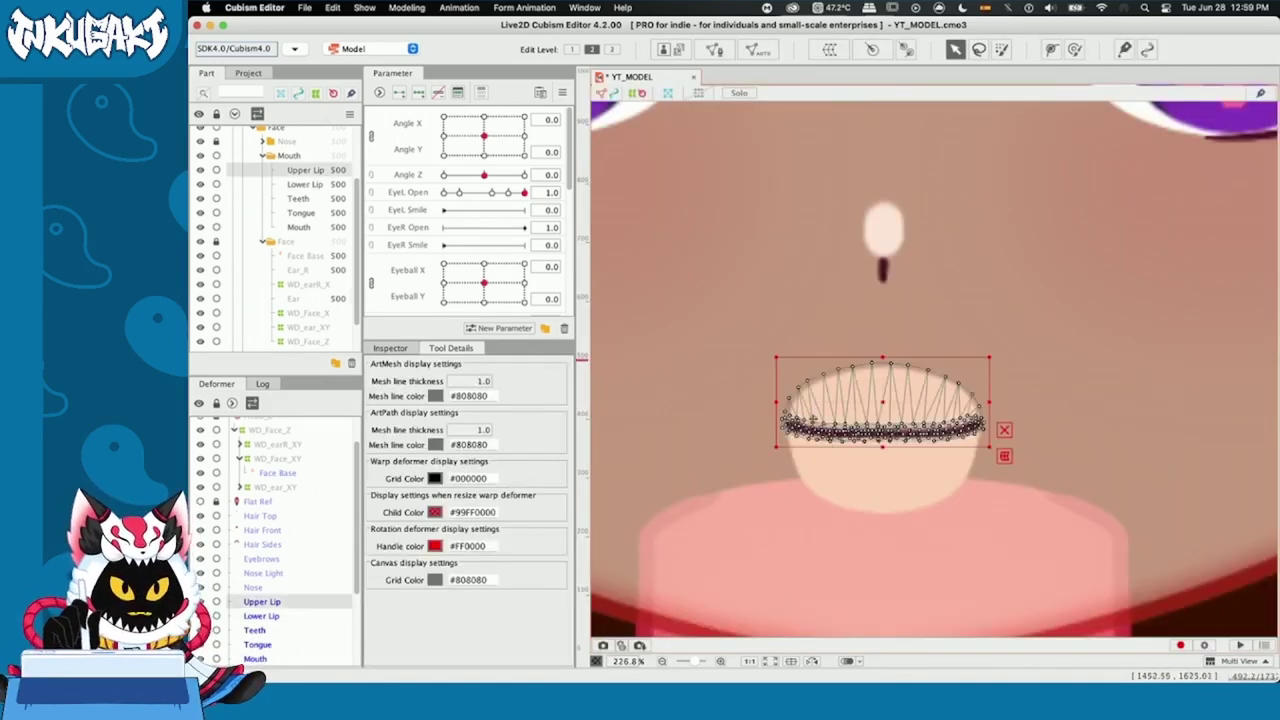
left_click(834, 478)
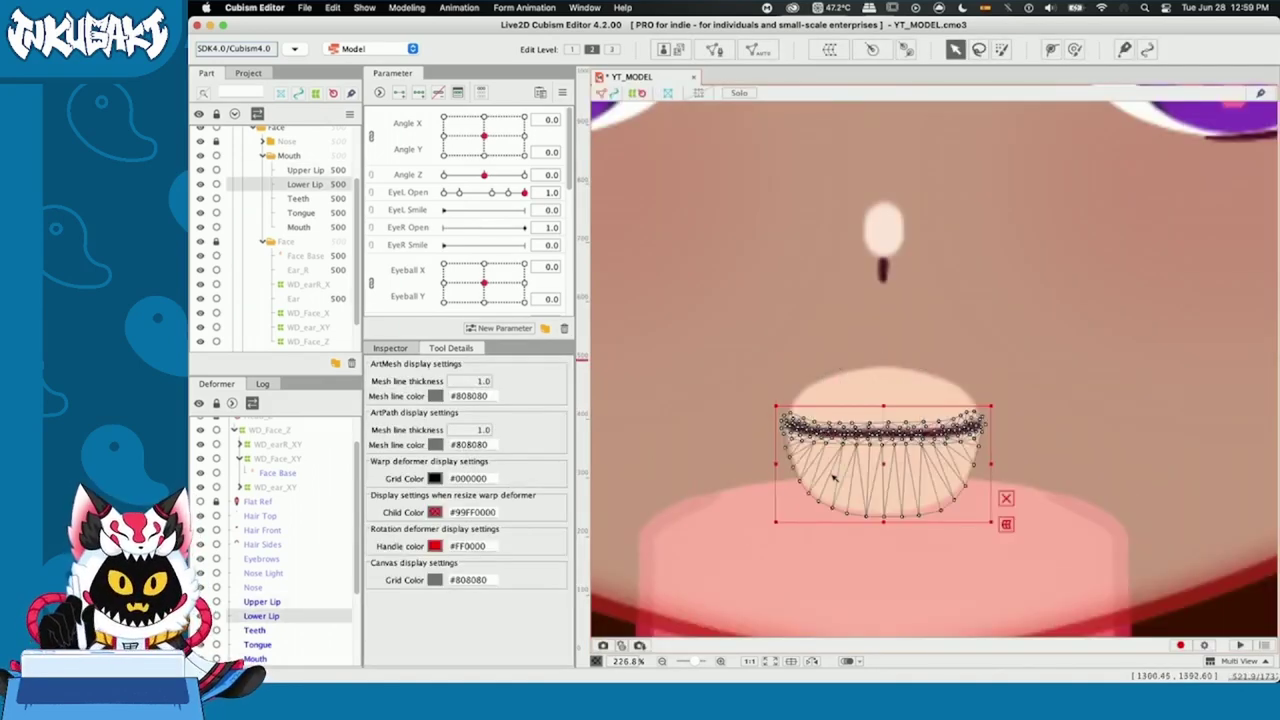
left_click(673, 486)
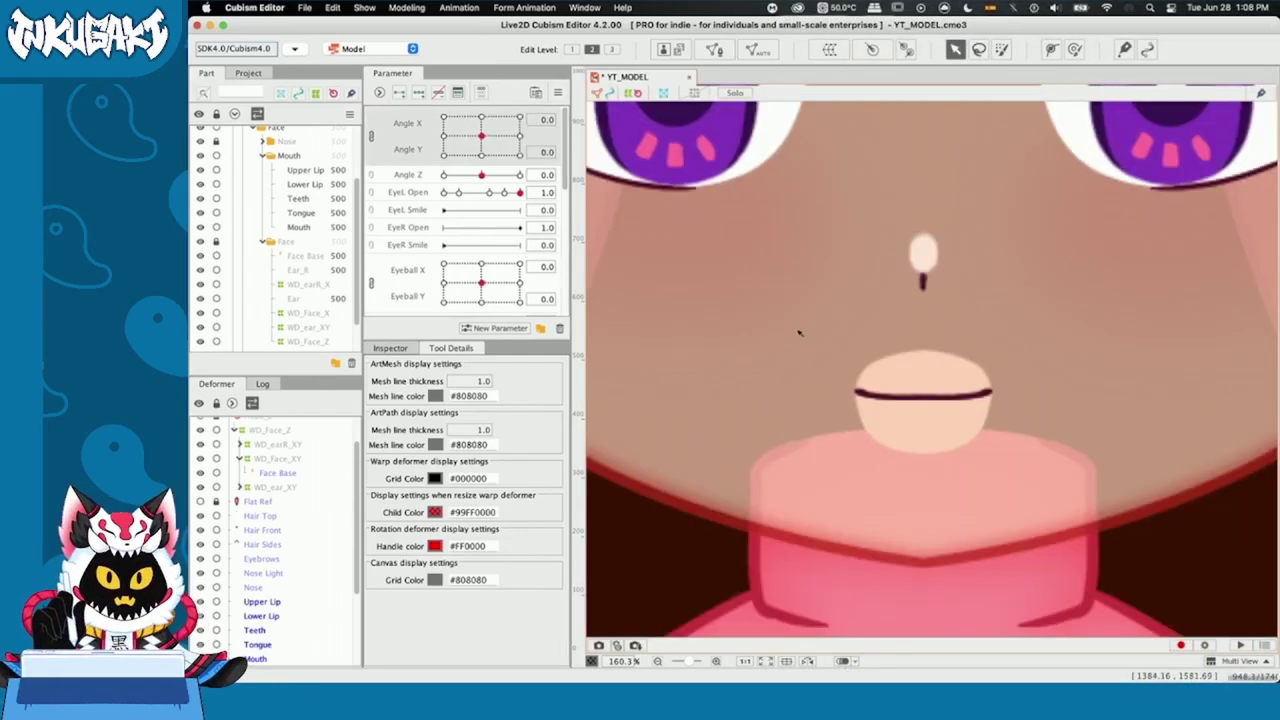
Select all five mouth parts and add three keys to the Mouth Form parameter
left_click_drag(790, 322, 1060, 487)
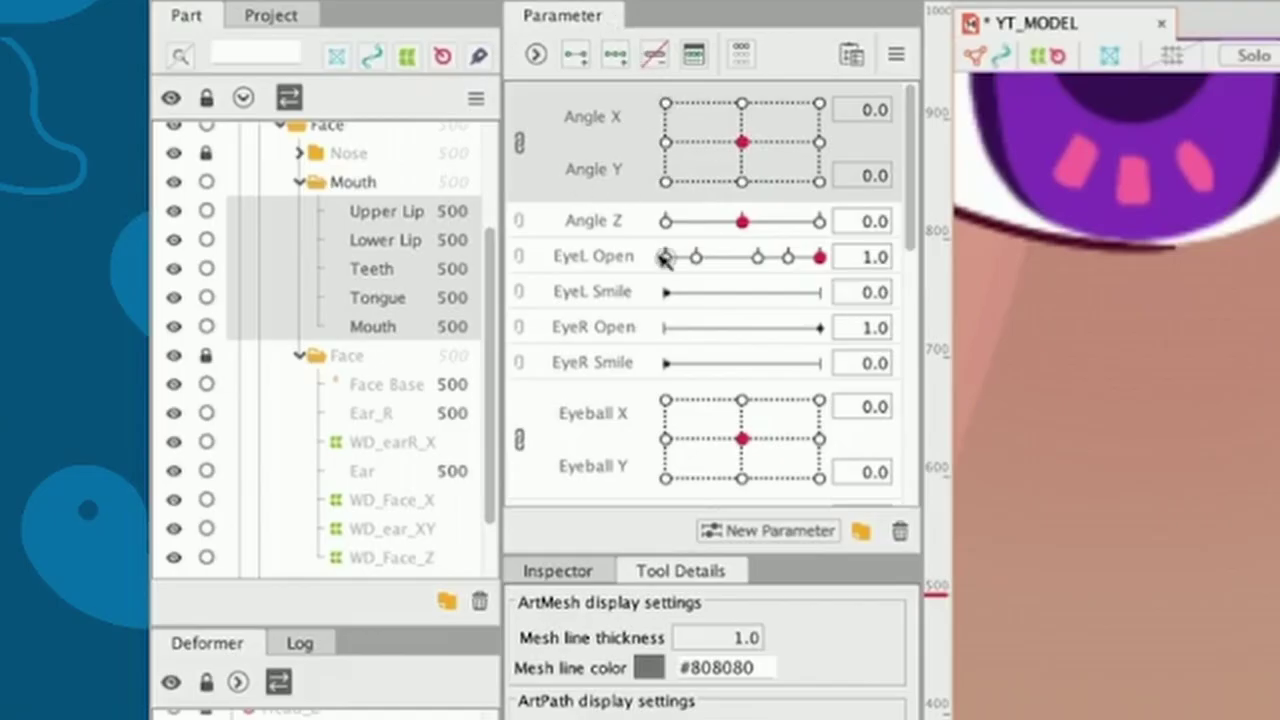
scroll(663, 258, "down", 10)
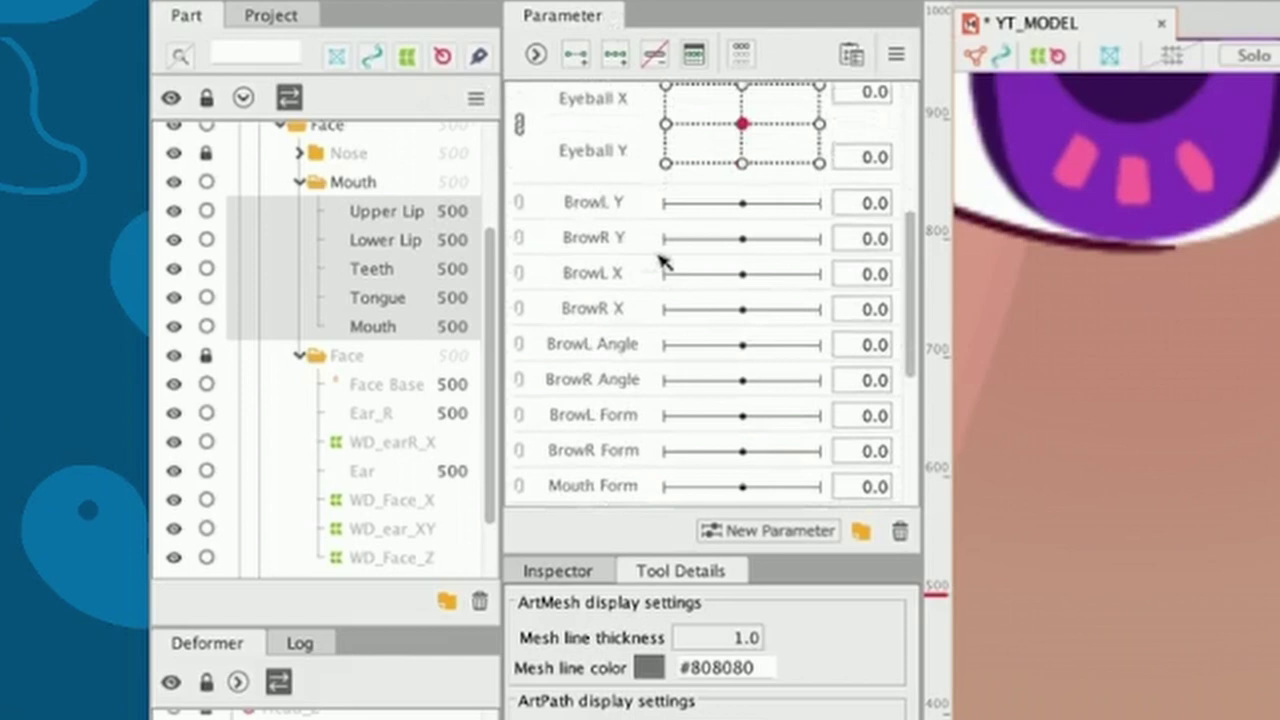
scroll(586, 376, "down", 1)
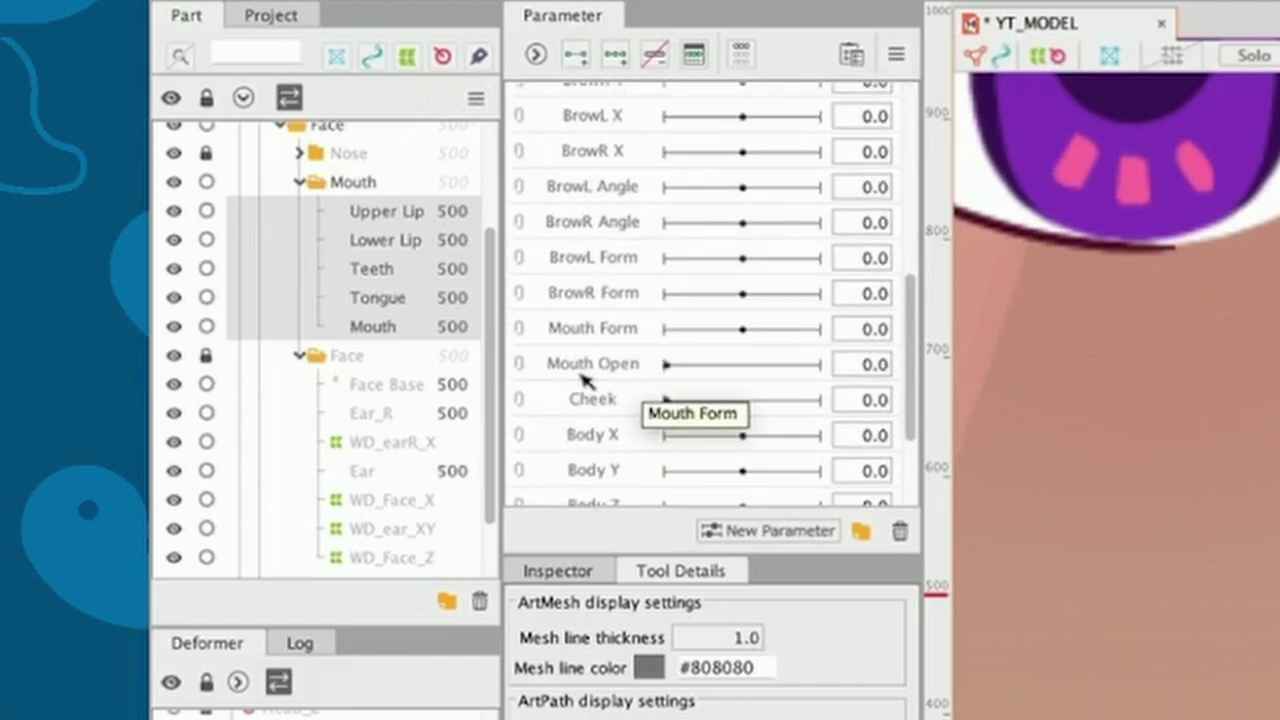
left_click(586, 338)
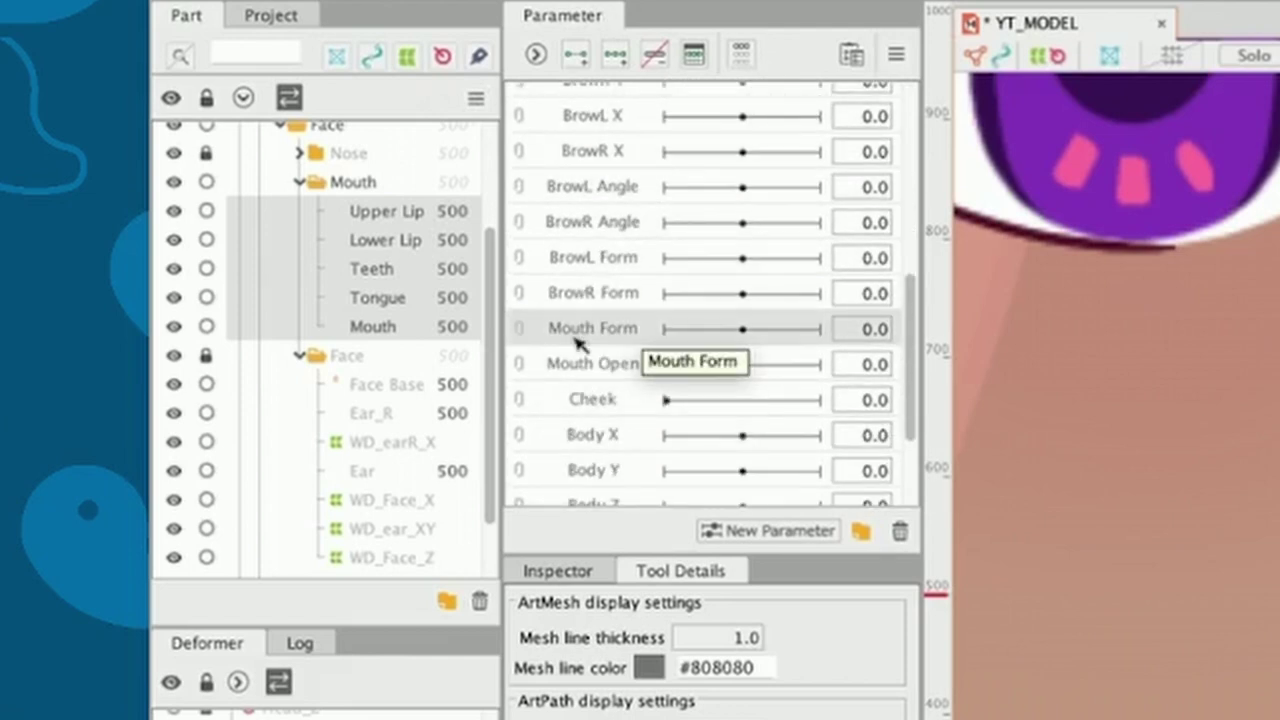
left_click(616, 57)
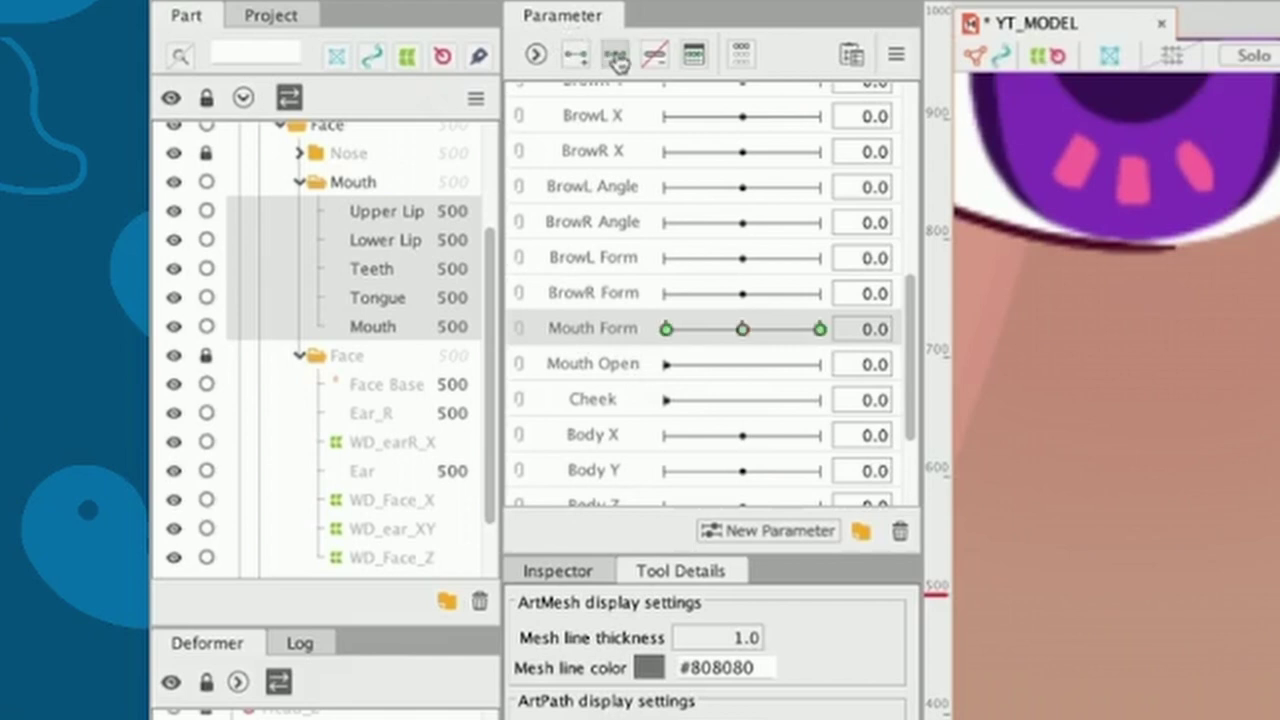
Move Mouth Form to its -1.0 key and return it to 0.0 to check the keys
left_click(742, 329)
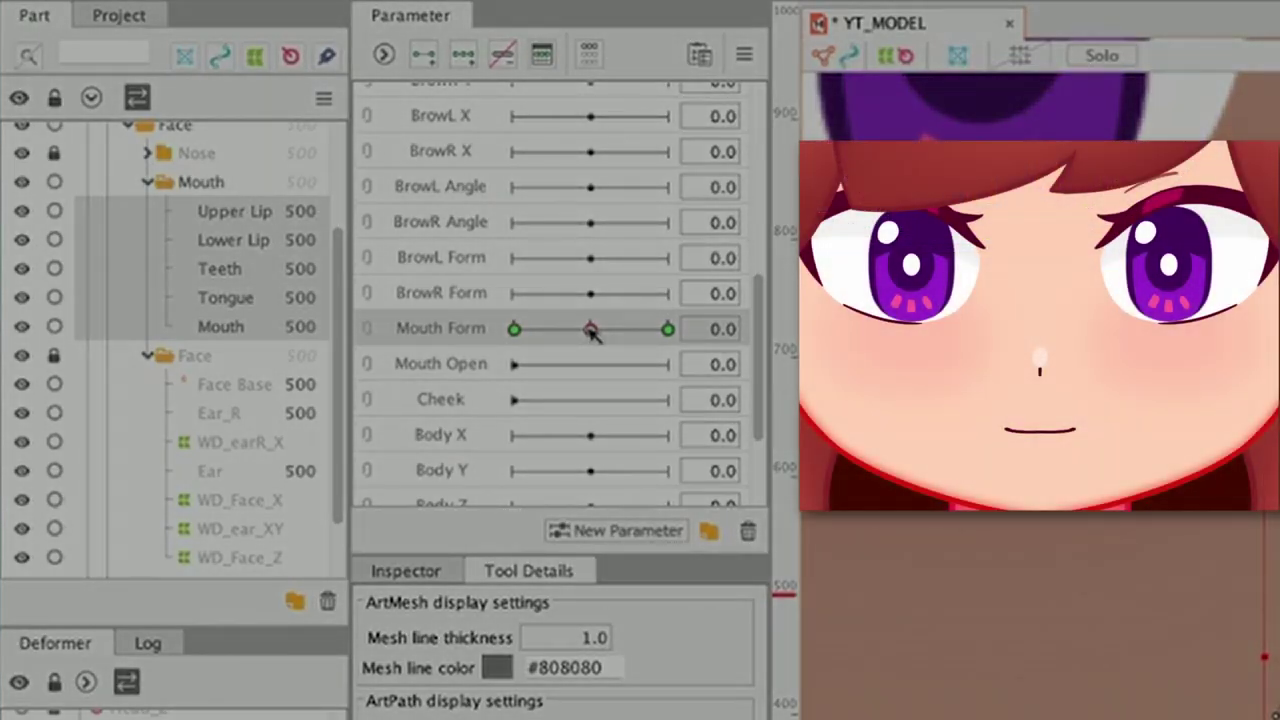
mouse_move(593, 334)
left_mouse_down()
mouse_move(678, 338)
mouse_move(487, 330)
left_mouse_up()
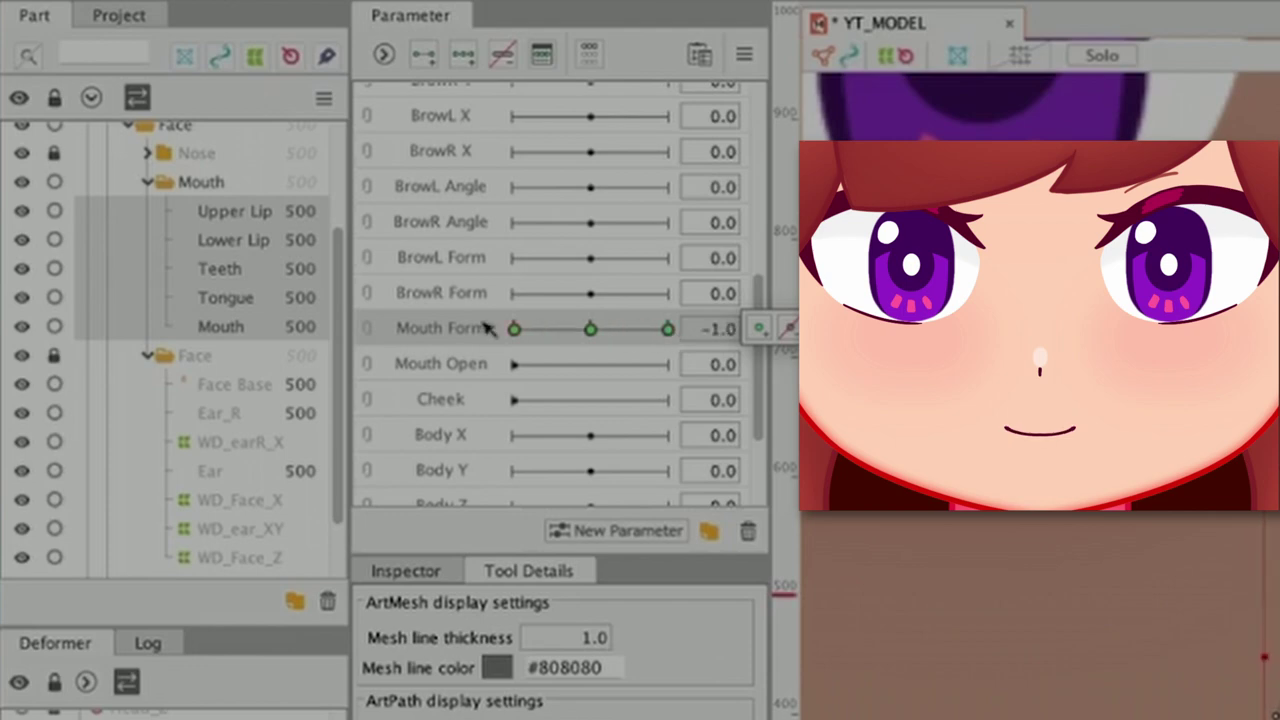
left_click(590, 330)
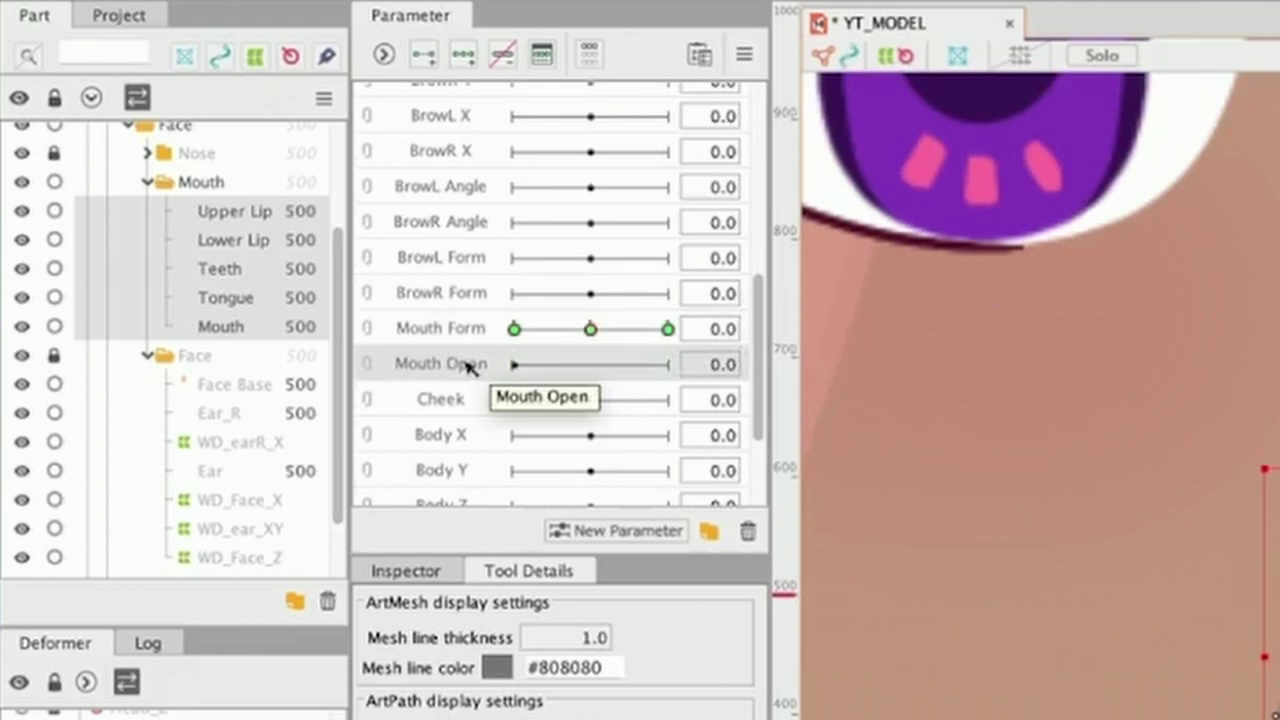
Add two keys to the Mouth Open parameter and set its value to 0.3
left_click(422, 58)
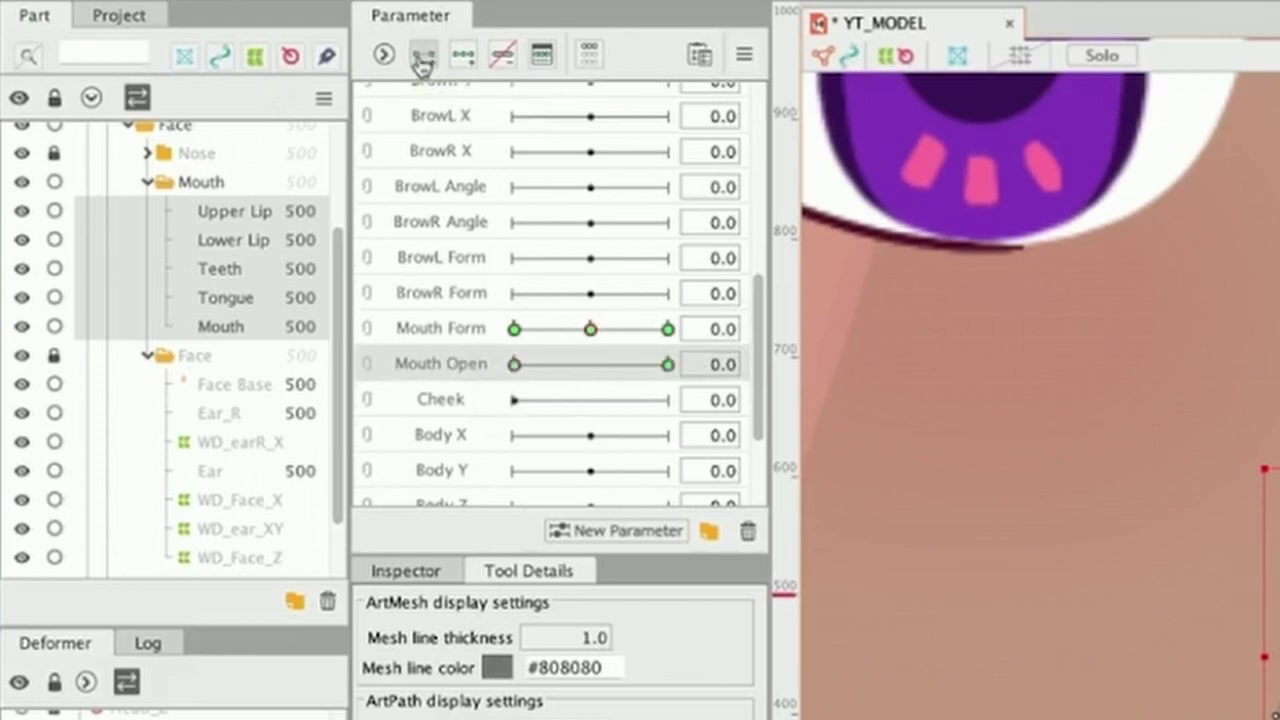
mouse_move(483, 380)
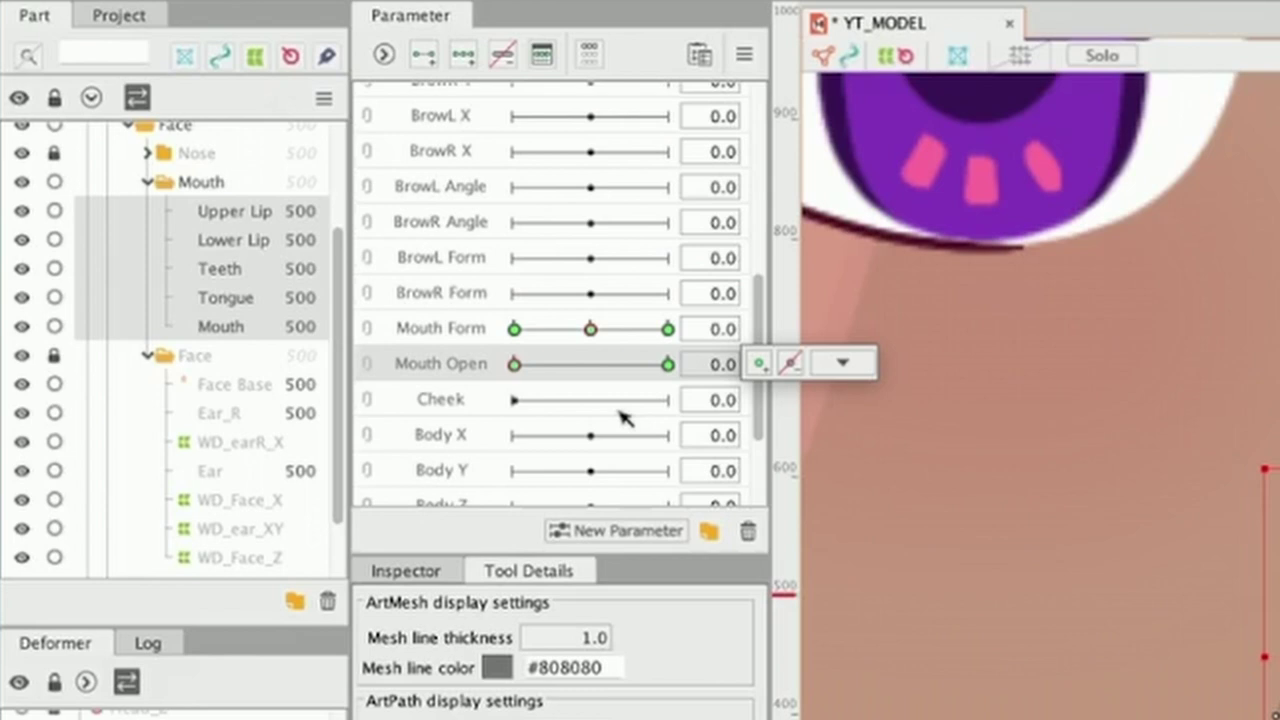
left_click(841, 363)
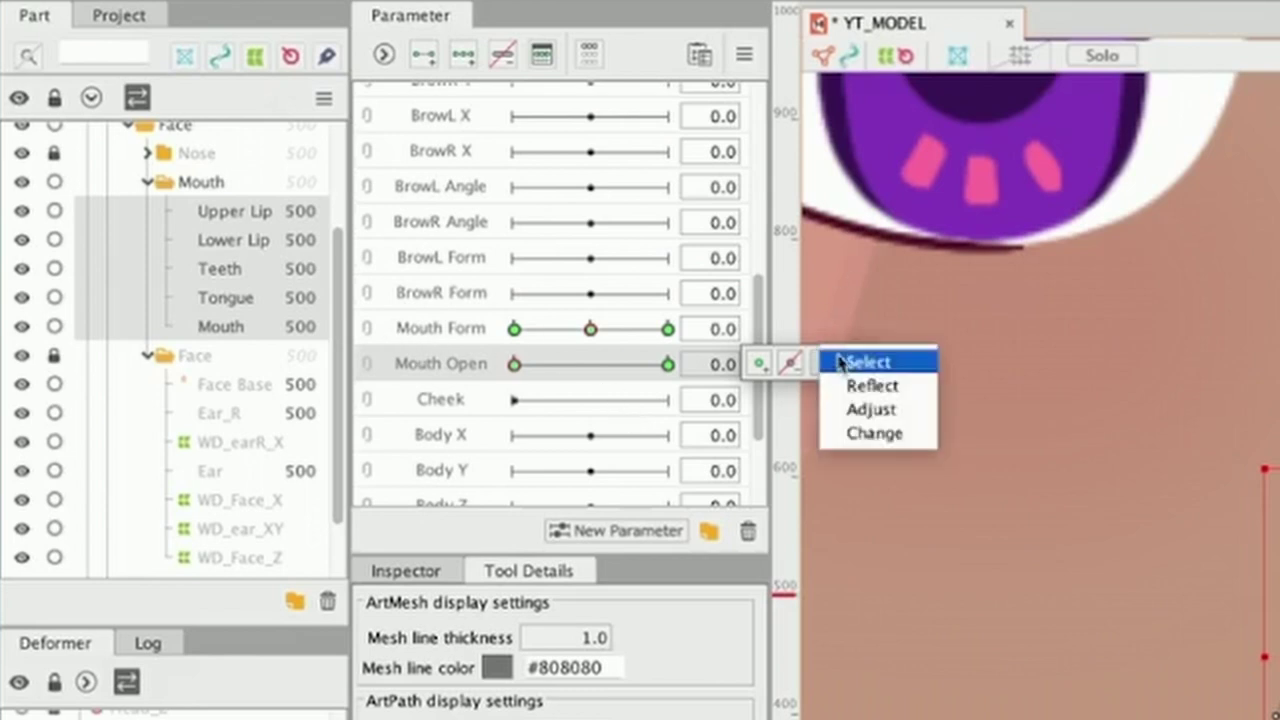
left_click(712, 363)
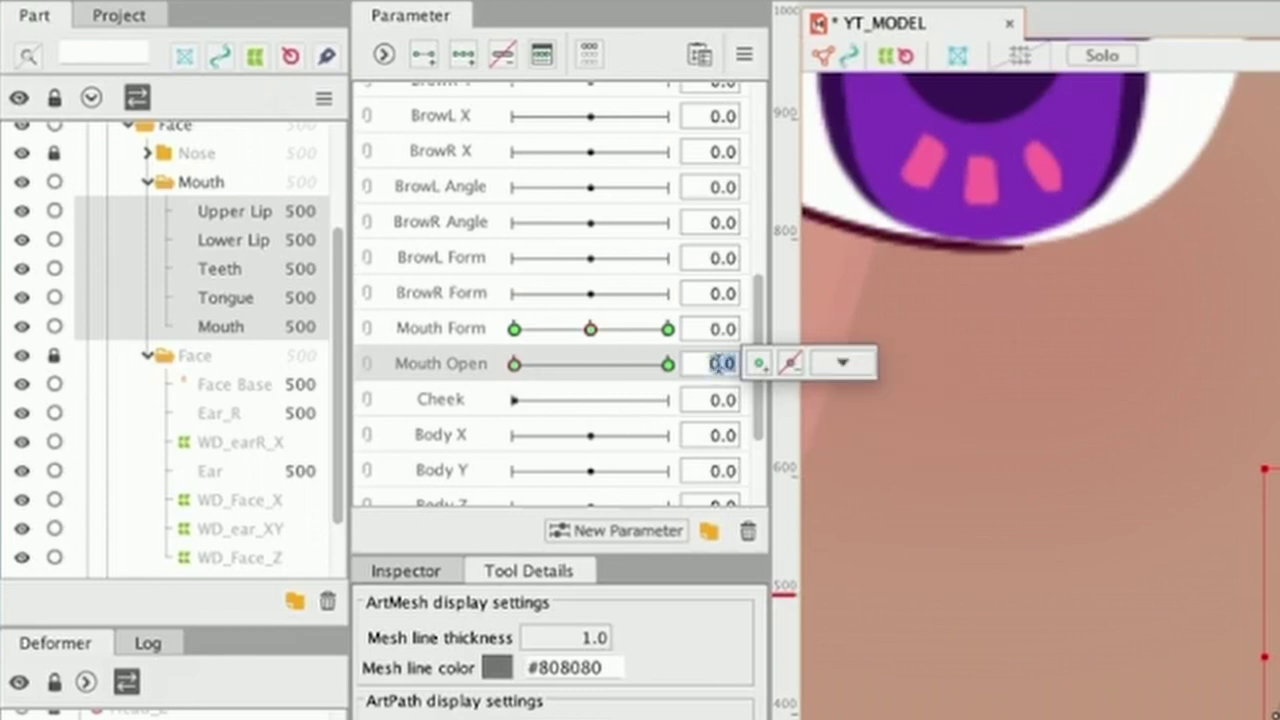
left_click(710, 364)
key("BackSpace")
type("3")
key("Return")
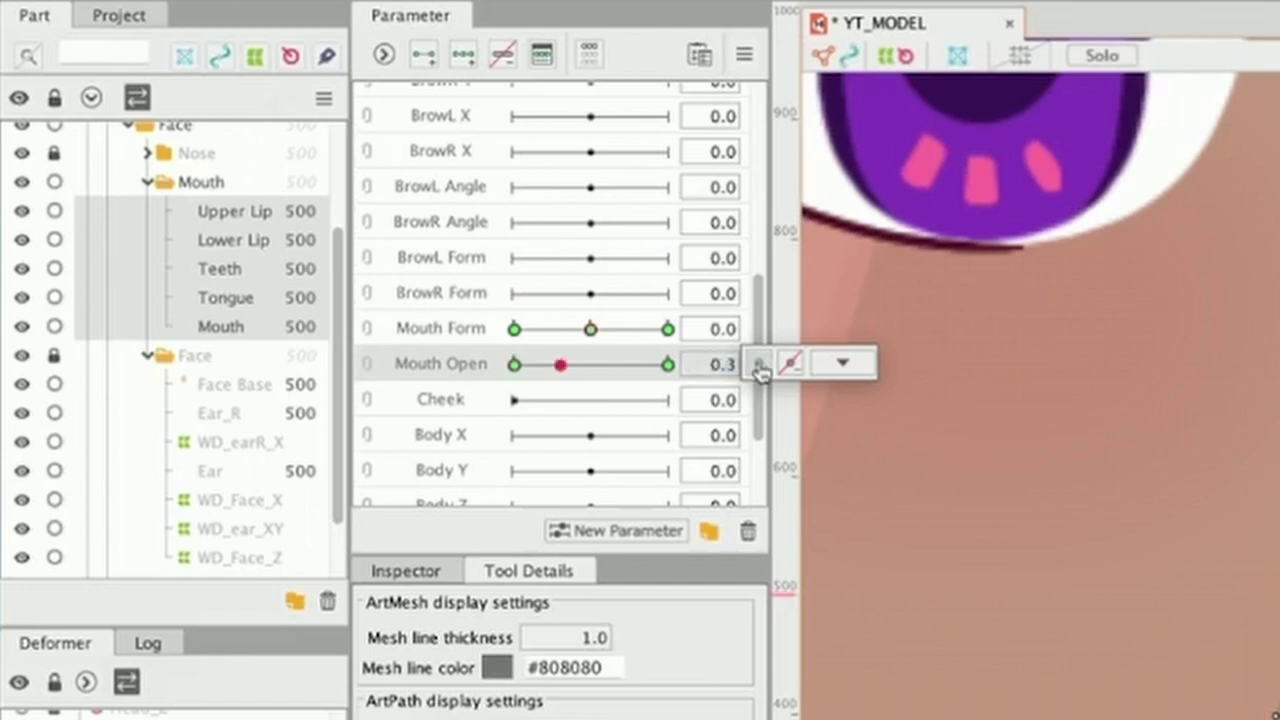
Add keys to the Mouth Open parameter at 0.3 and 0.7
left_click(759, 366)
left_click(712, 364)
key("Right")
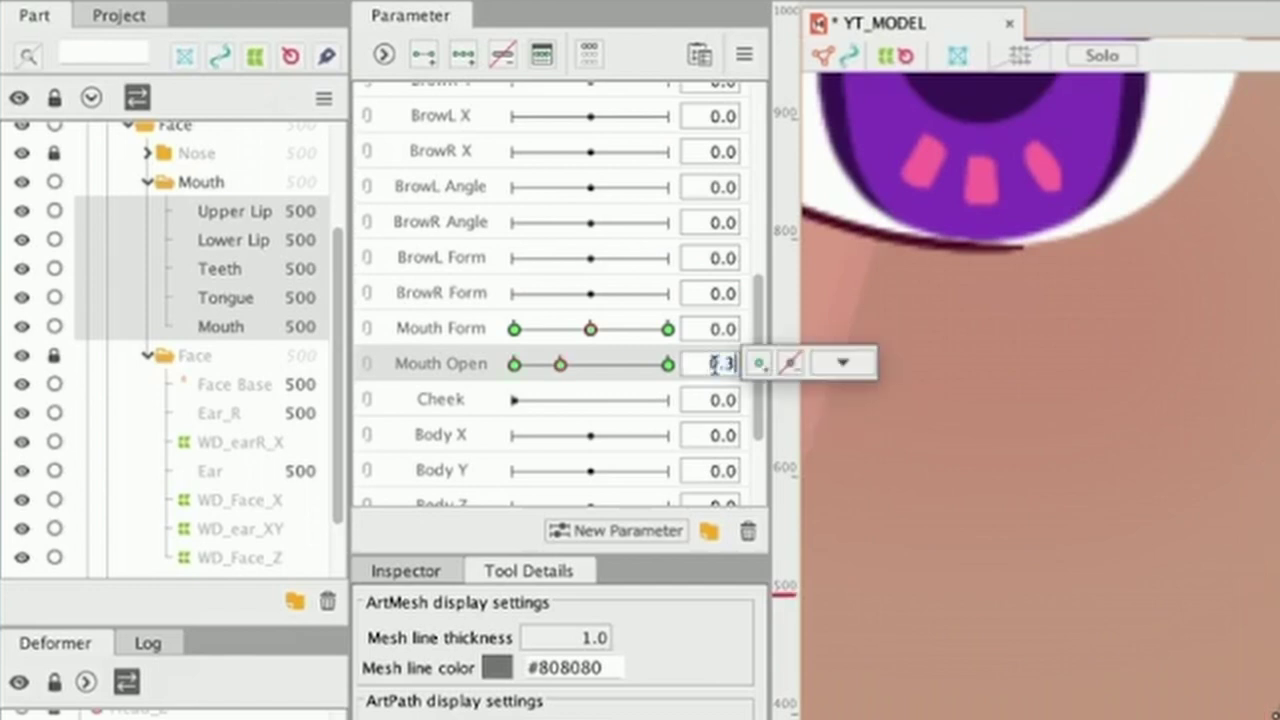
type("0.7")
key("Return")
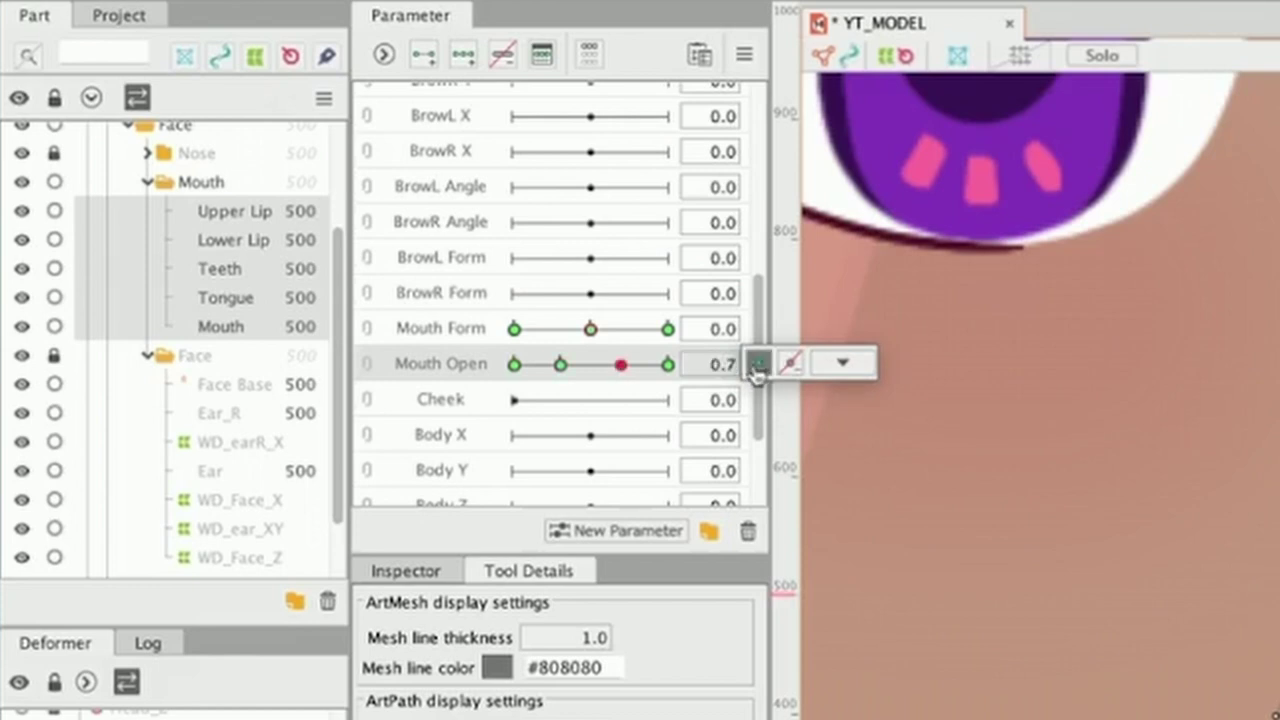
left_click(757, 367)
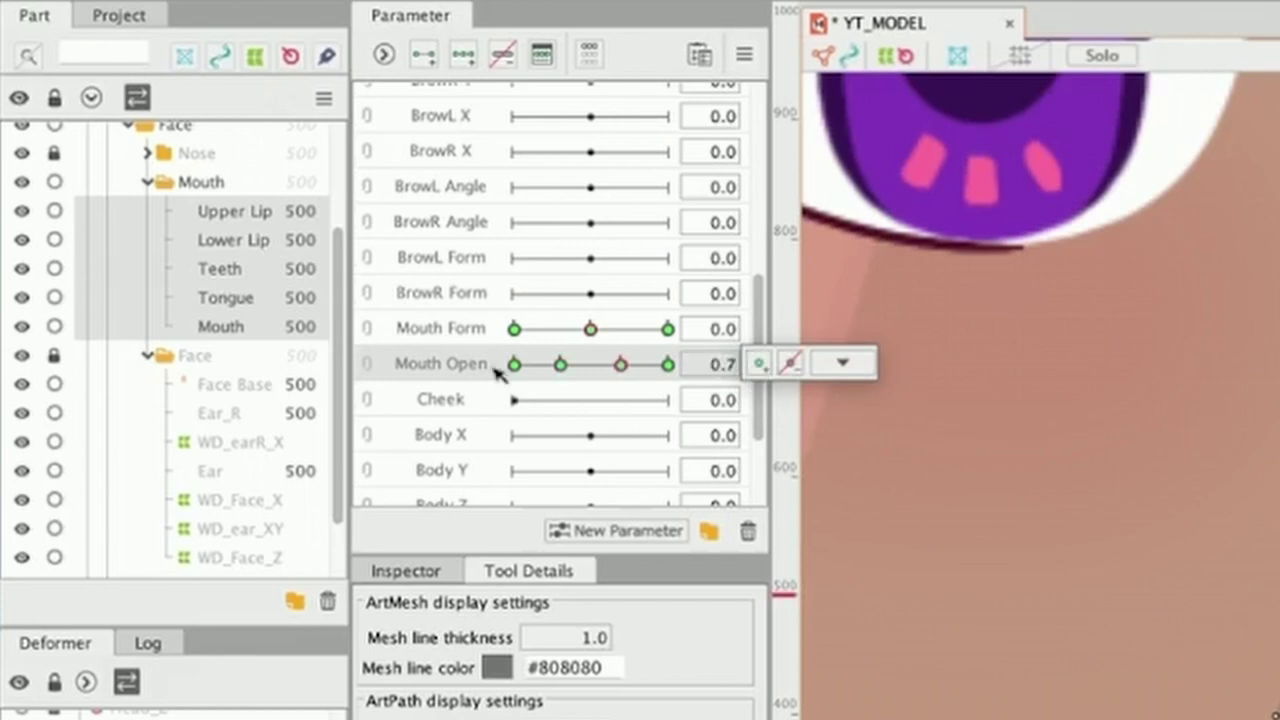
Combine the Mouth Form and Mouth Open parameters into one linked grid
left_click(430, 340, "ctrl")
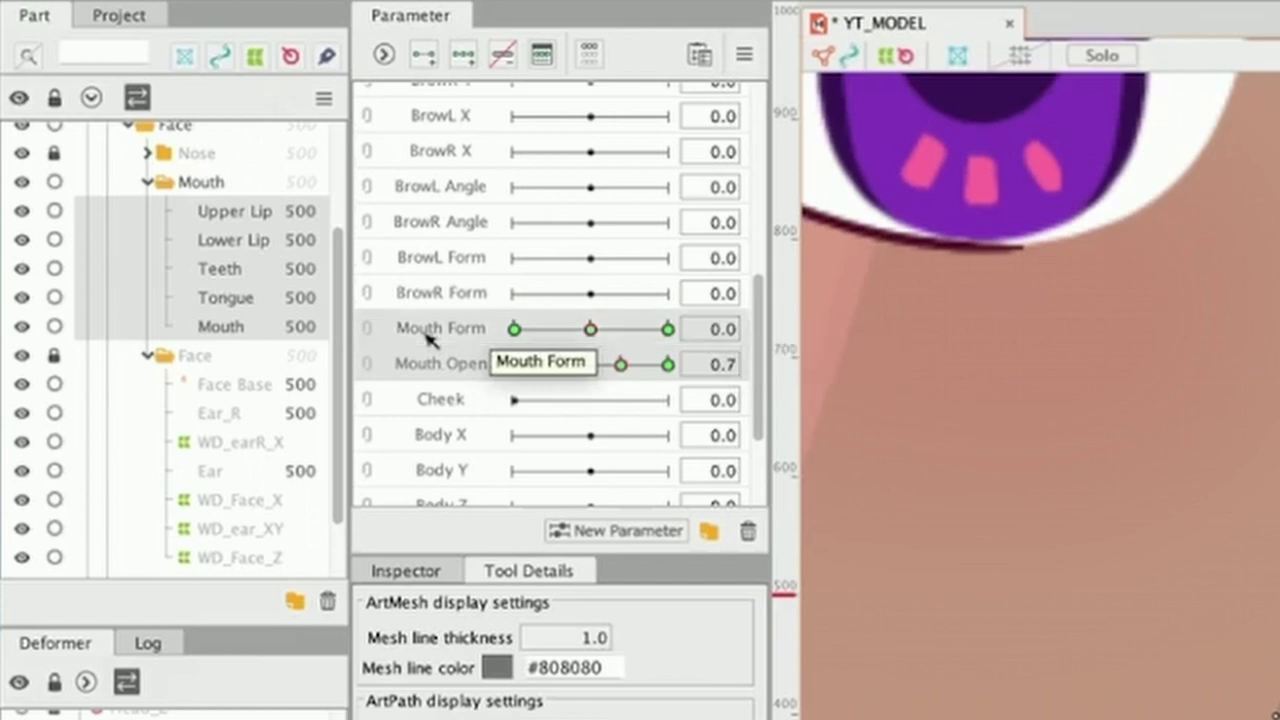
left_click(368, 346)
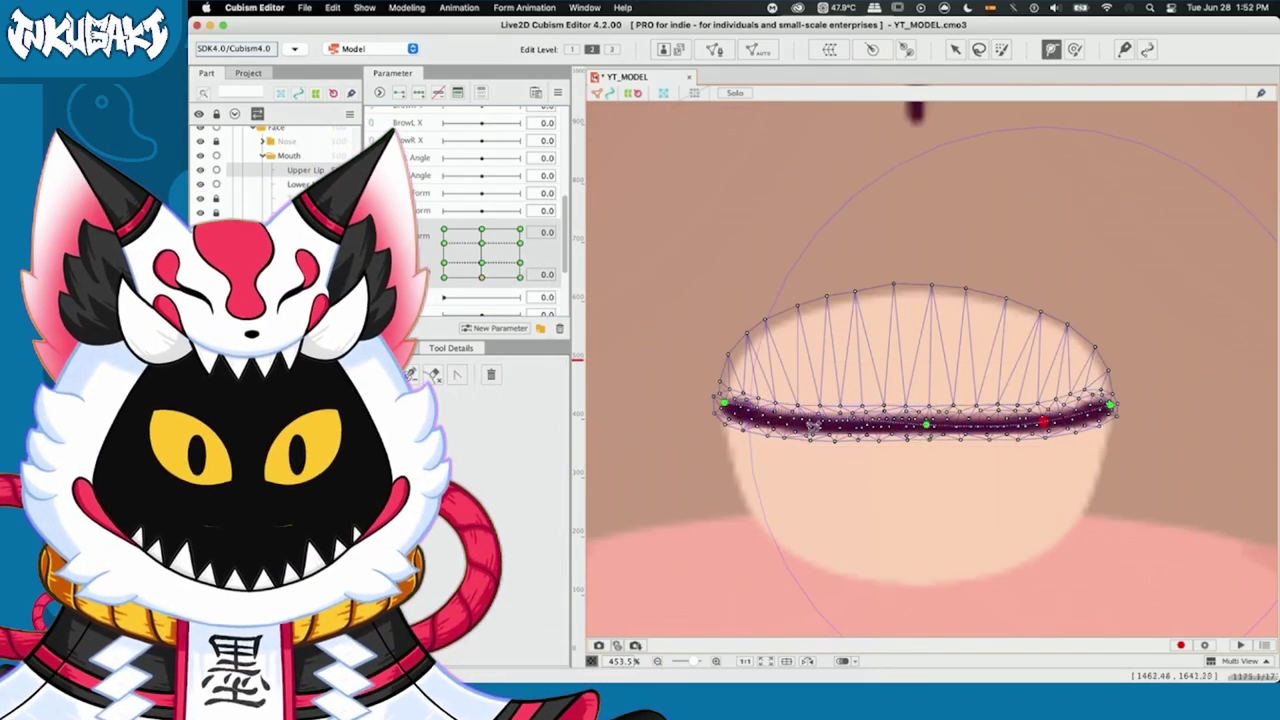
Place a deform path point on the upper lip line between its left corner and its middle
left_click(803, 423)
key("super+z")
left_click(806, 423)
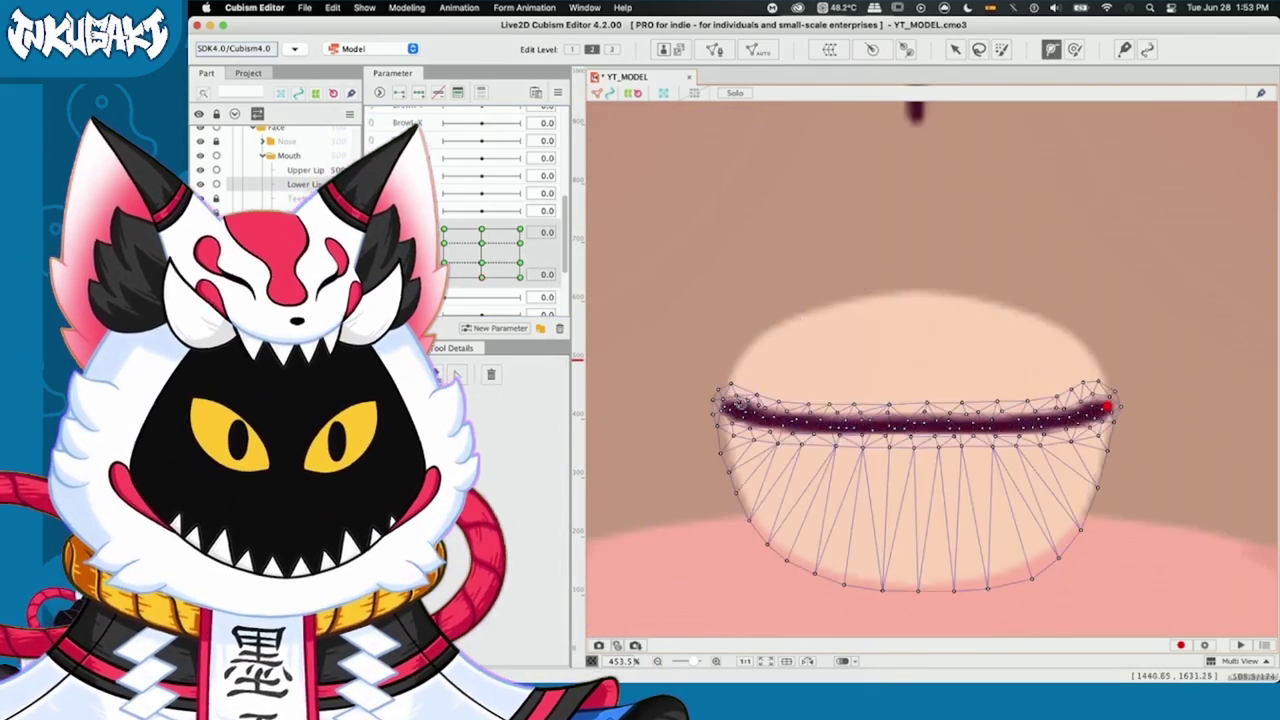
Place deform path points on the lower lip line at its left corner, middle and right half
left_click(727, 404)
left_click(923, 424)
left_click(1046, 421)
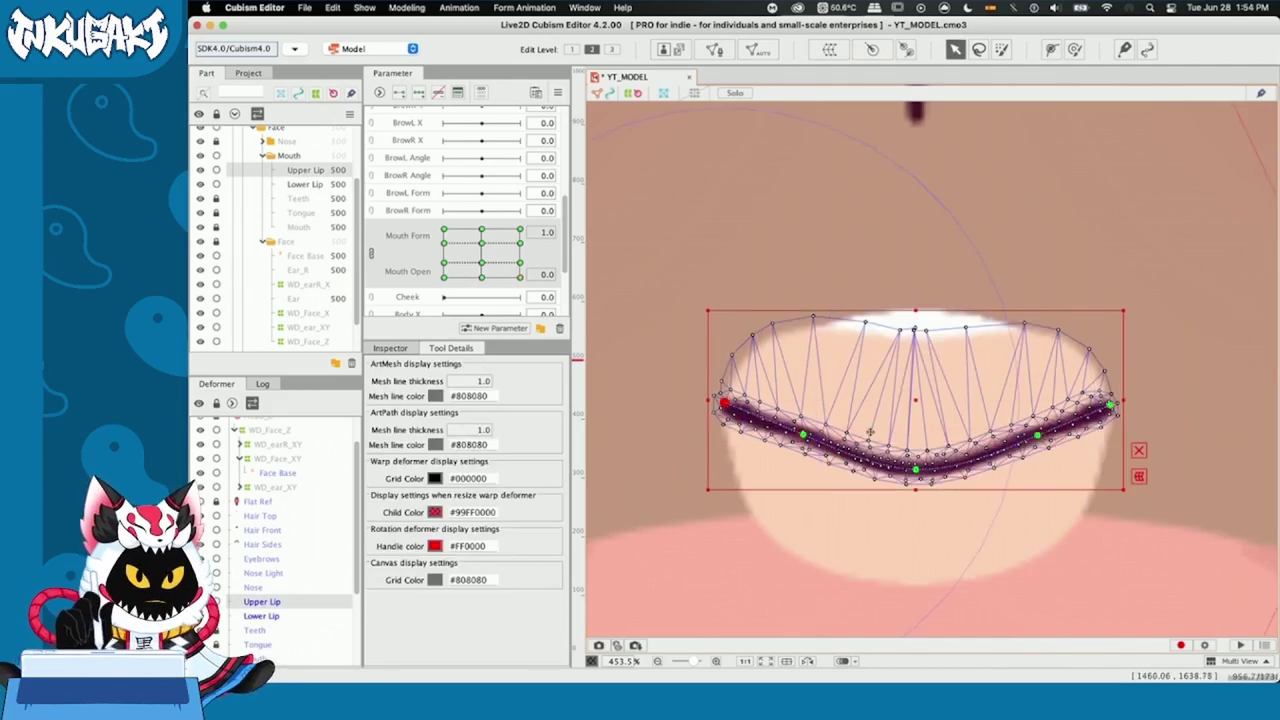
Unlock the Face folder and raise the top centre vertices of the upper lip mesh to cover the teeth in the Mouth Form 1.0 shape
left_click(631, 331)
left_click(631, 331)
scroll(730, 404, "down", 3)
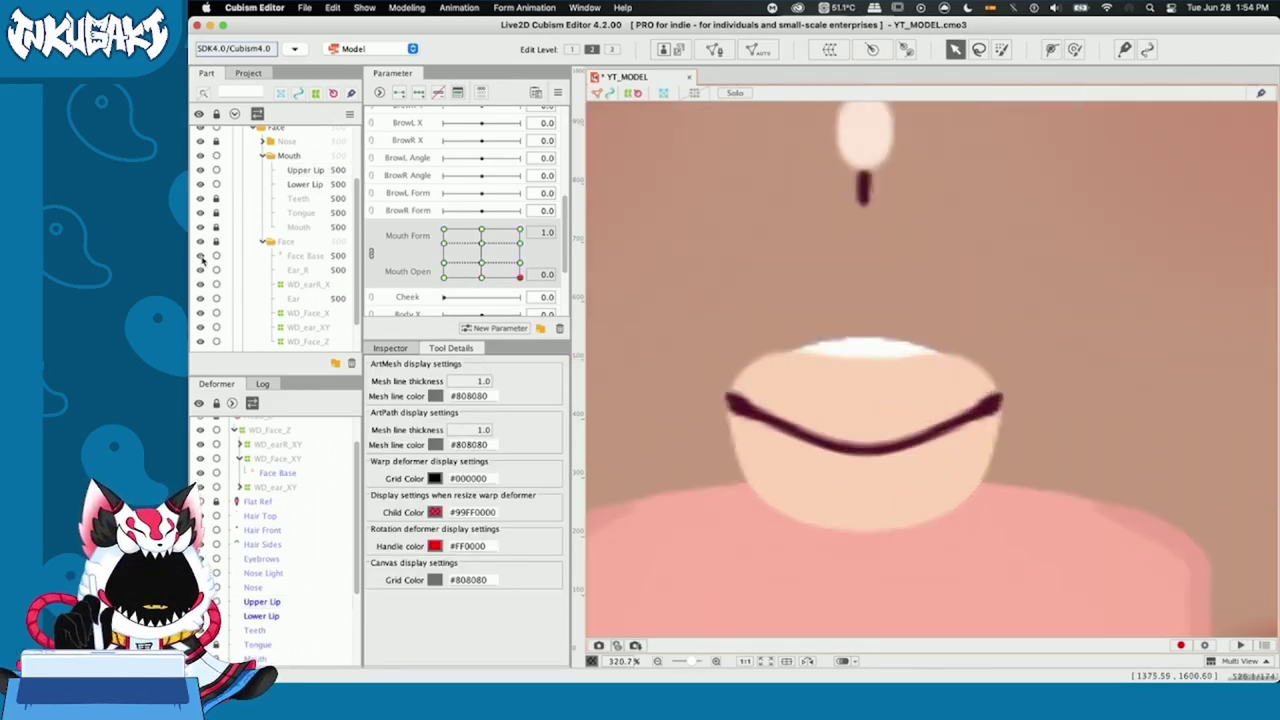
left_click(216, 242)
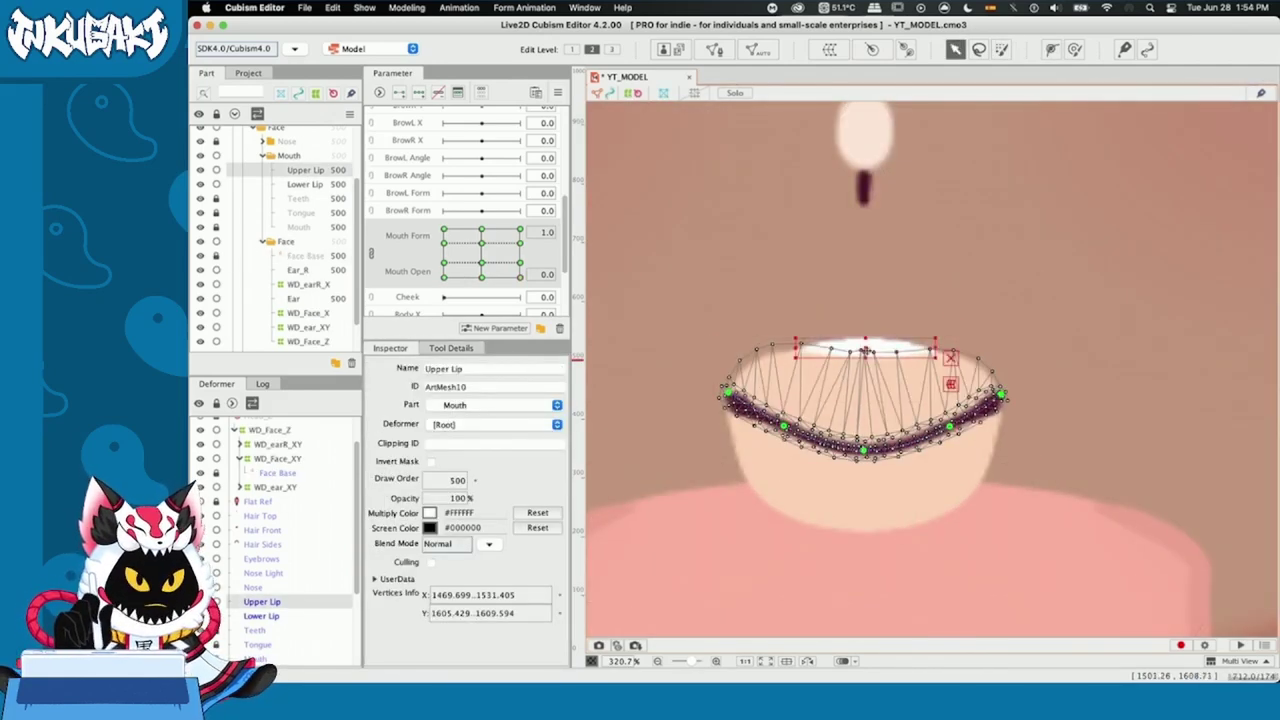
left_click_drag(865, 352, 863, 322)
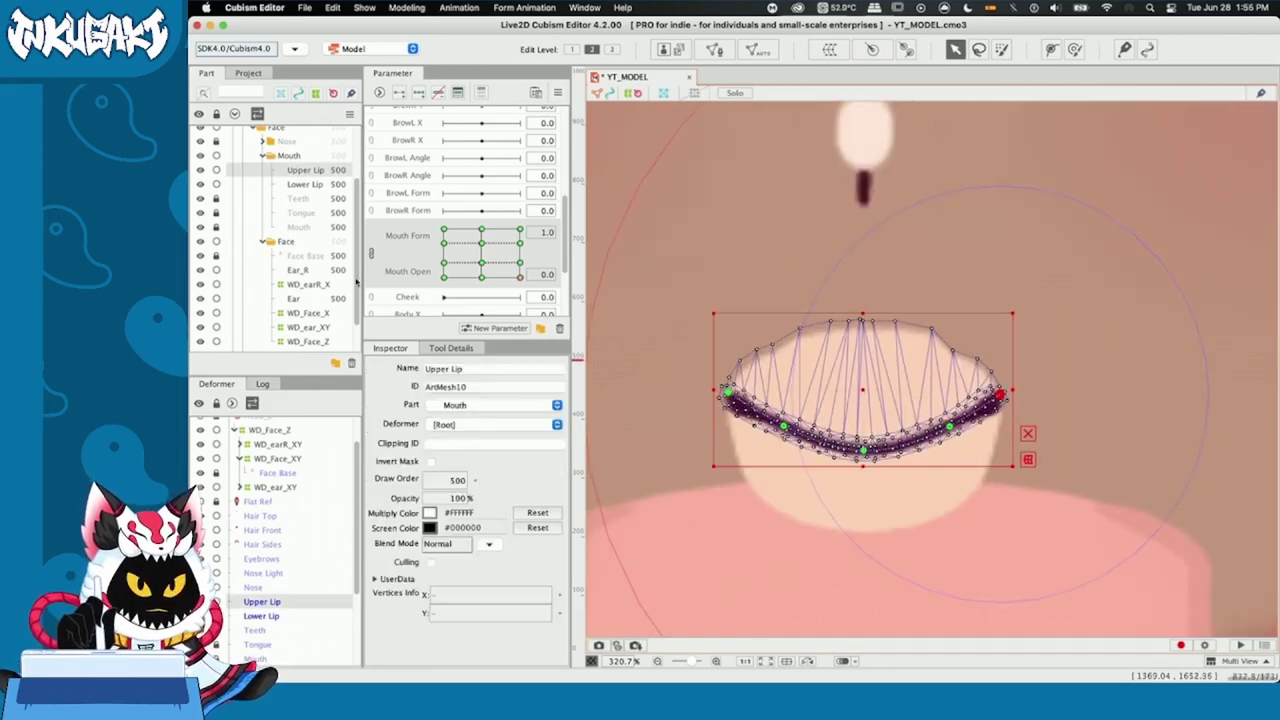
With the upper lip temporarily locked, bend the lower lip's deform path into the smile curve by lowering its middle and raising both corners
left_click(216, 170)
left_click(304, 184)
scroll(849, 424, "up", 3)
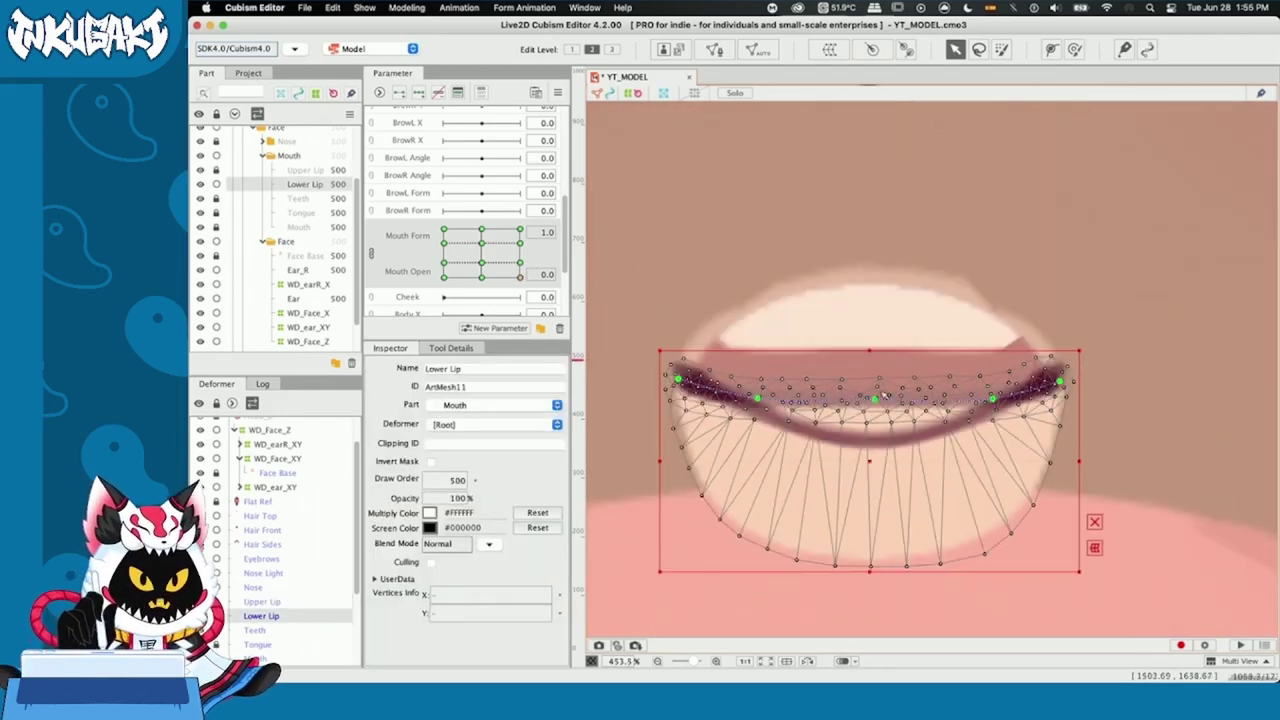
left_click_drag(871, 420, 871, 440)
left_click_drag(1061, 380, 1061, 370)
left_click_drag(677, 379, 678, 370)
left_click(631, 331)
left_click(216, 170)
left_click(304, 170)
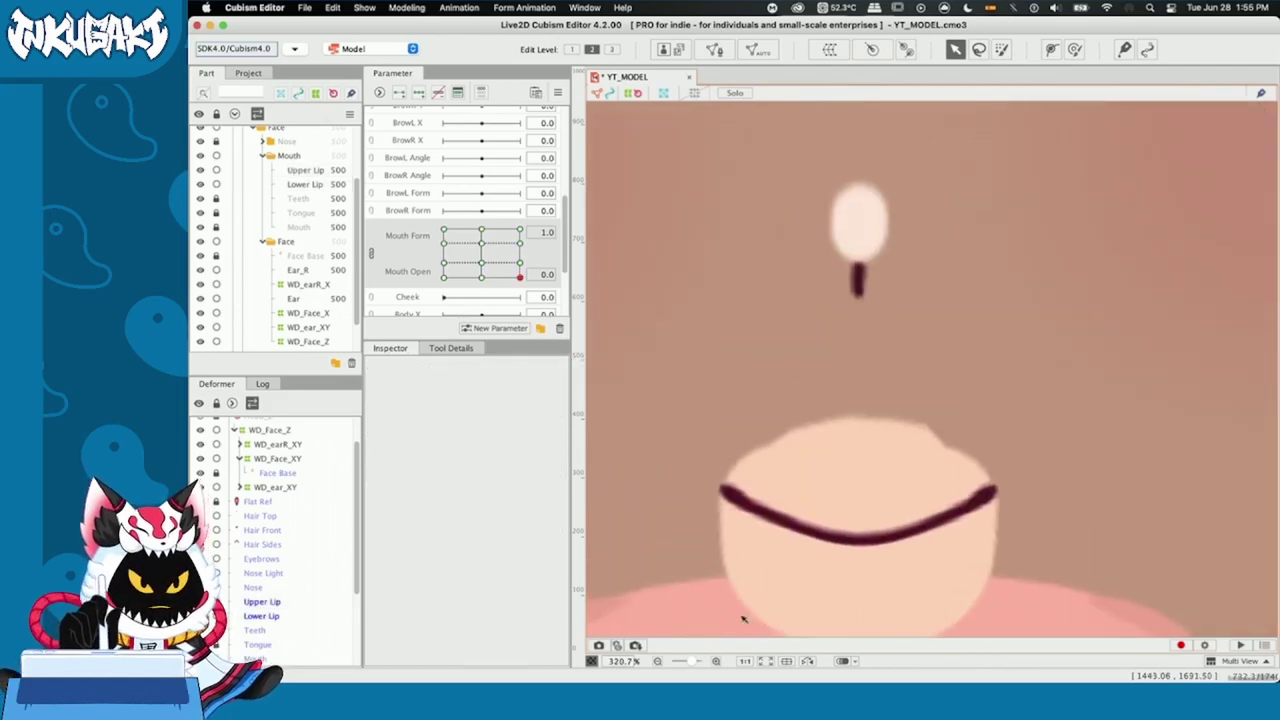
Set Mouth Form to -1.0 with Mouth Open at 0.0 and arch the upper lip's deform path upward
scroll(746, 617, "down", 2)
left_click_drag(520, 277, 496, 296)
left_click(443, 277)
left_click(857, 380)
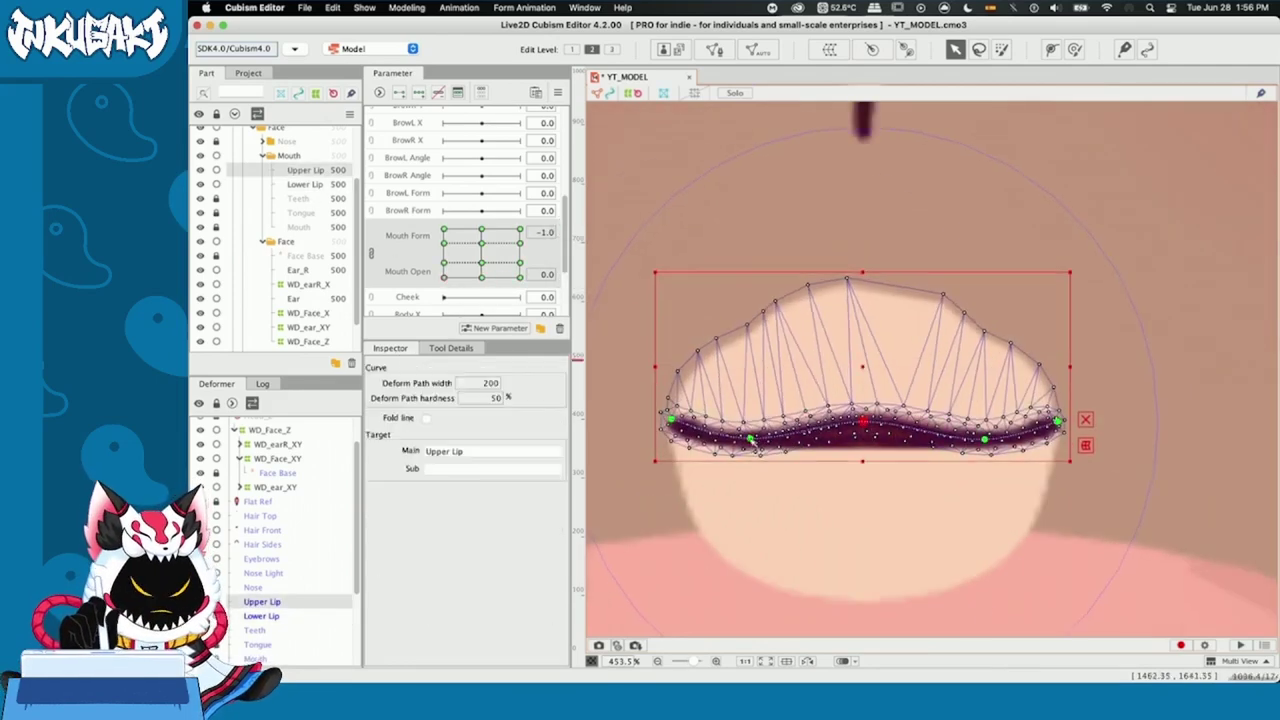
left_click_drag(986, 441, 986, 429)
left_click(1052, 49)
left_click(750, 427, "shift")
left_click_drag(750, 427, 750, 405)
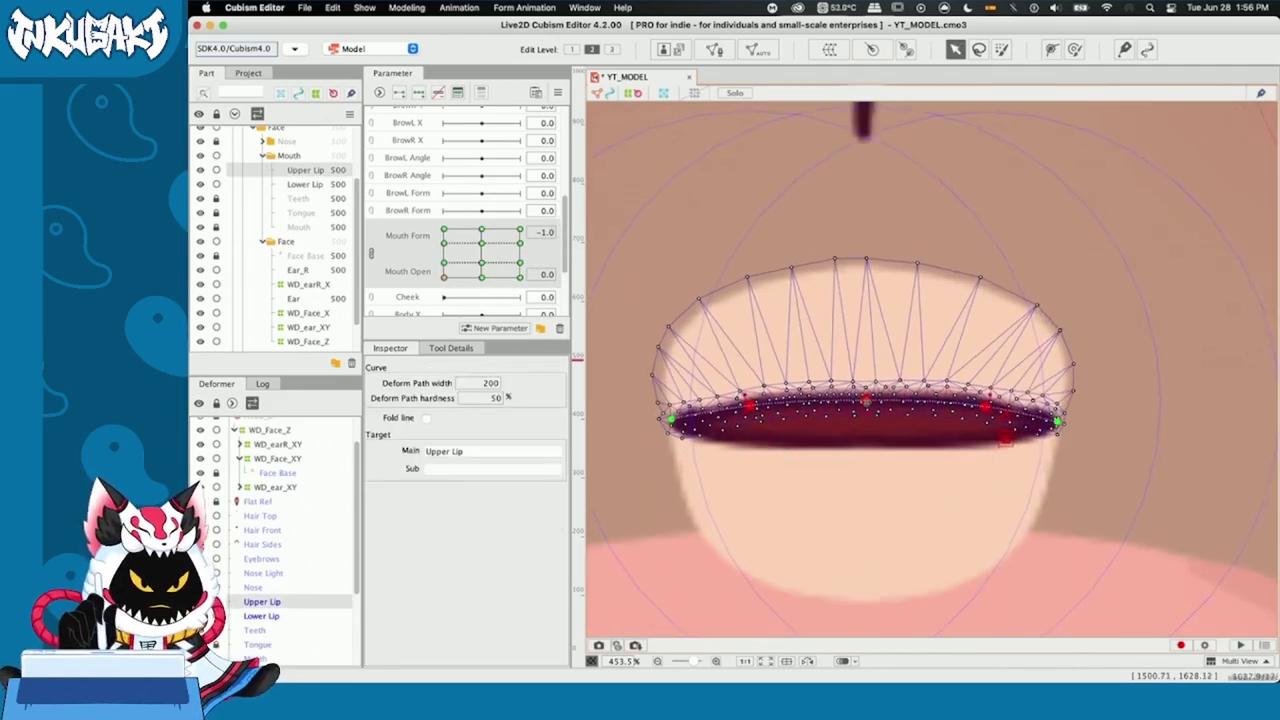
left_click(866, 400, "shift")
left_click_drag(985, 405, 985, 414)
Lower the upper lip's opacity, lock it and select the lower lip
left_click(216, 170)
left_click(216, 170)
left_click_drag(472, 499, 452, 503)
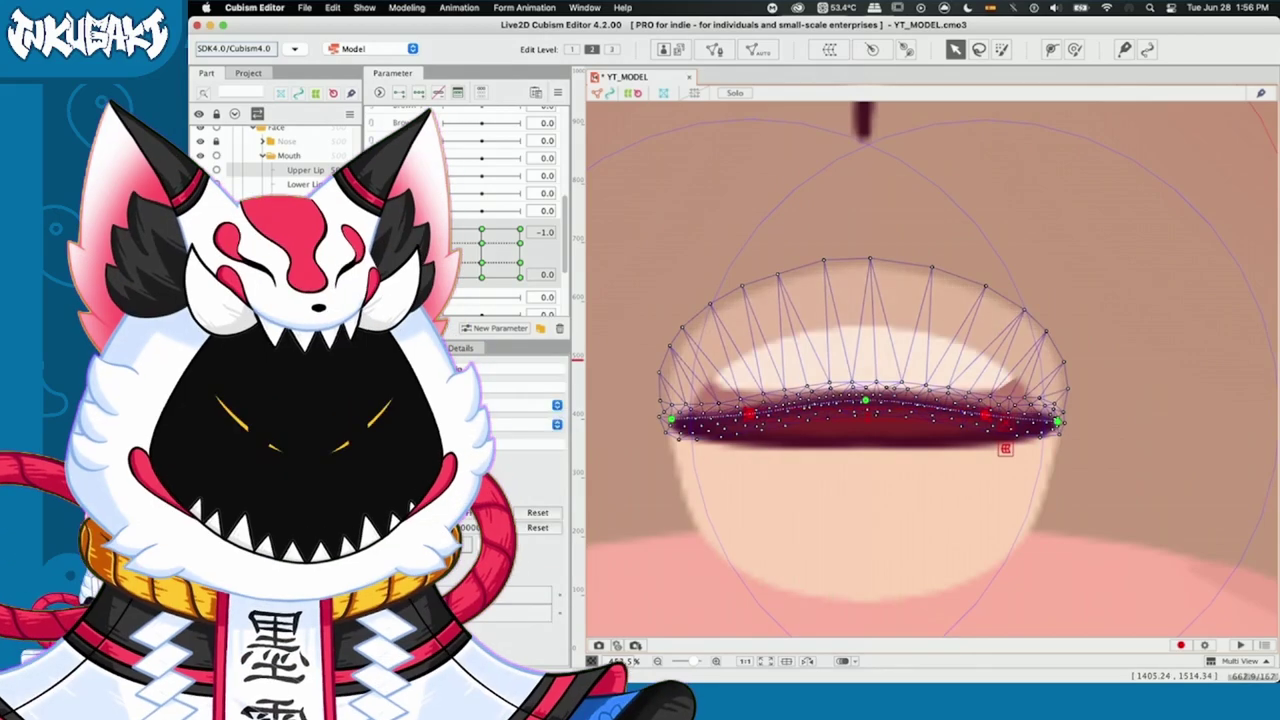
left_click(216, 170)
left_click(302, 185)
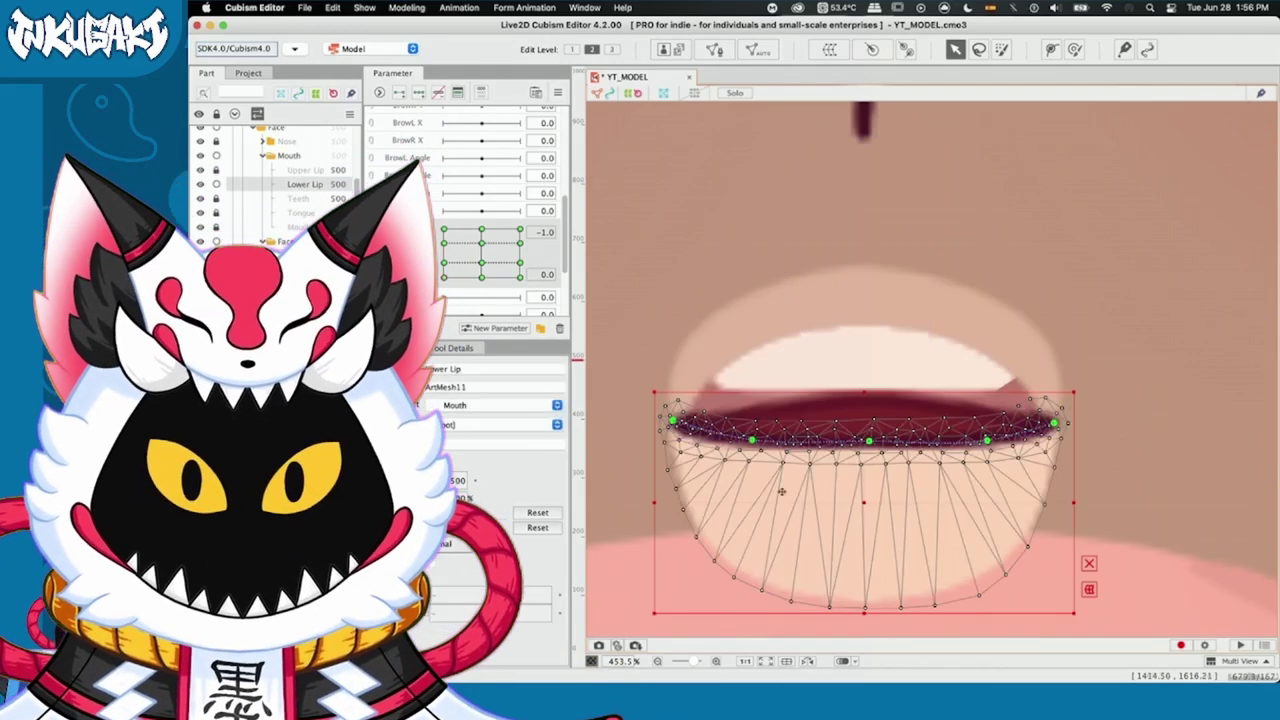
Bend the lower lip's deform path upward into the frown curve, adjust its lower edge, and unlock the upper lip
left_click_drag(869, 441, 872, 399)
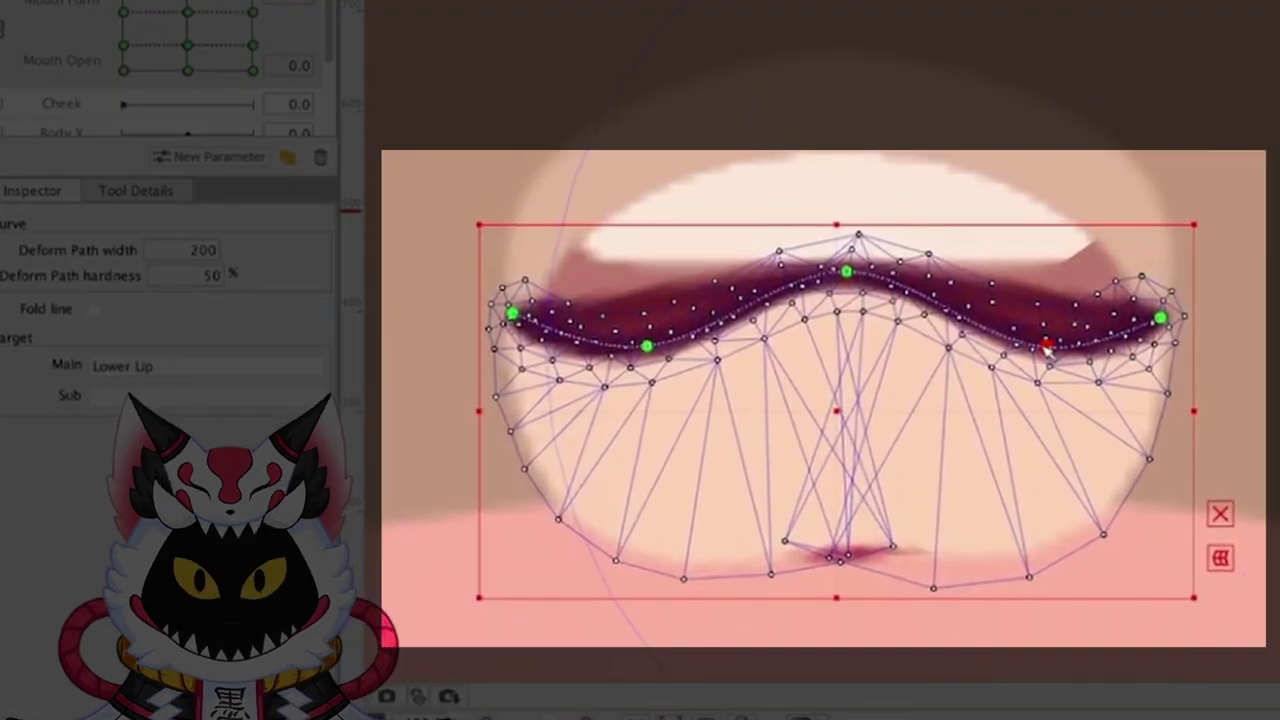
left_click(647, 346, "shift")
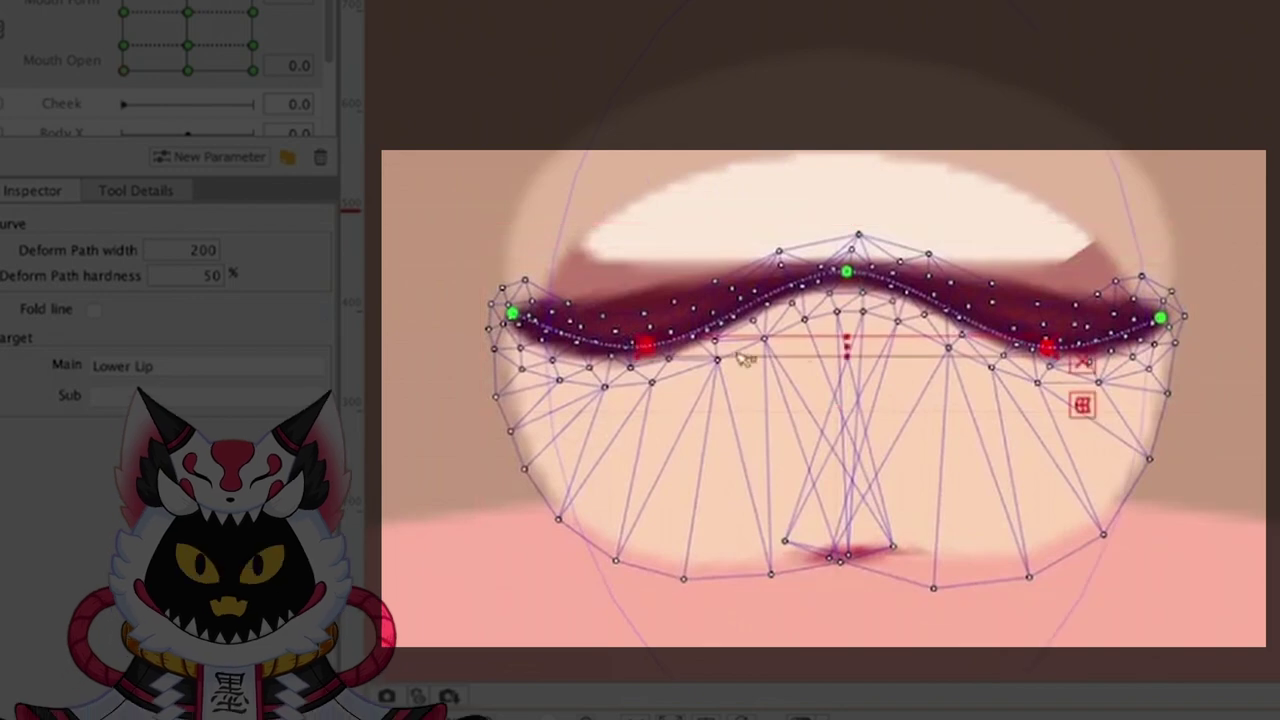
left_click_drag(853, 341, 854, 305)
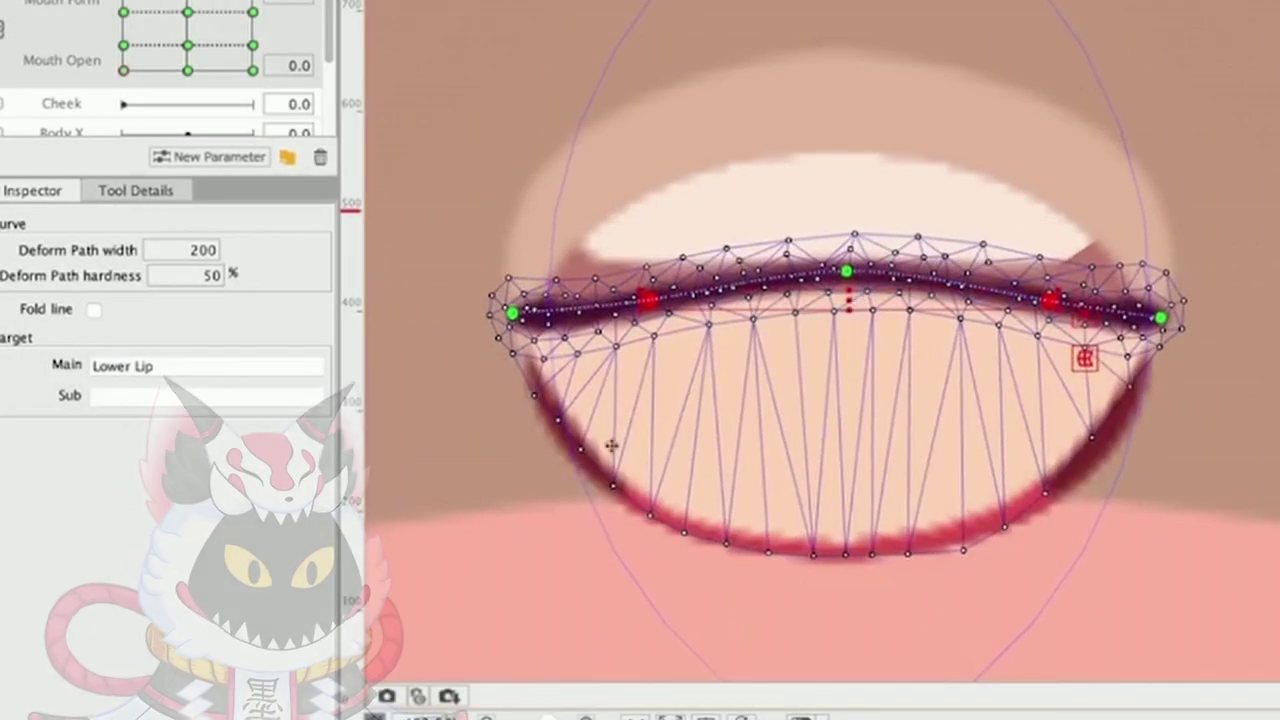
left_click(474, 554)
left_click(474, 554)
left_click(720, 427)
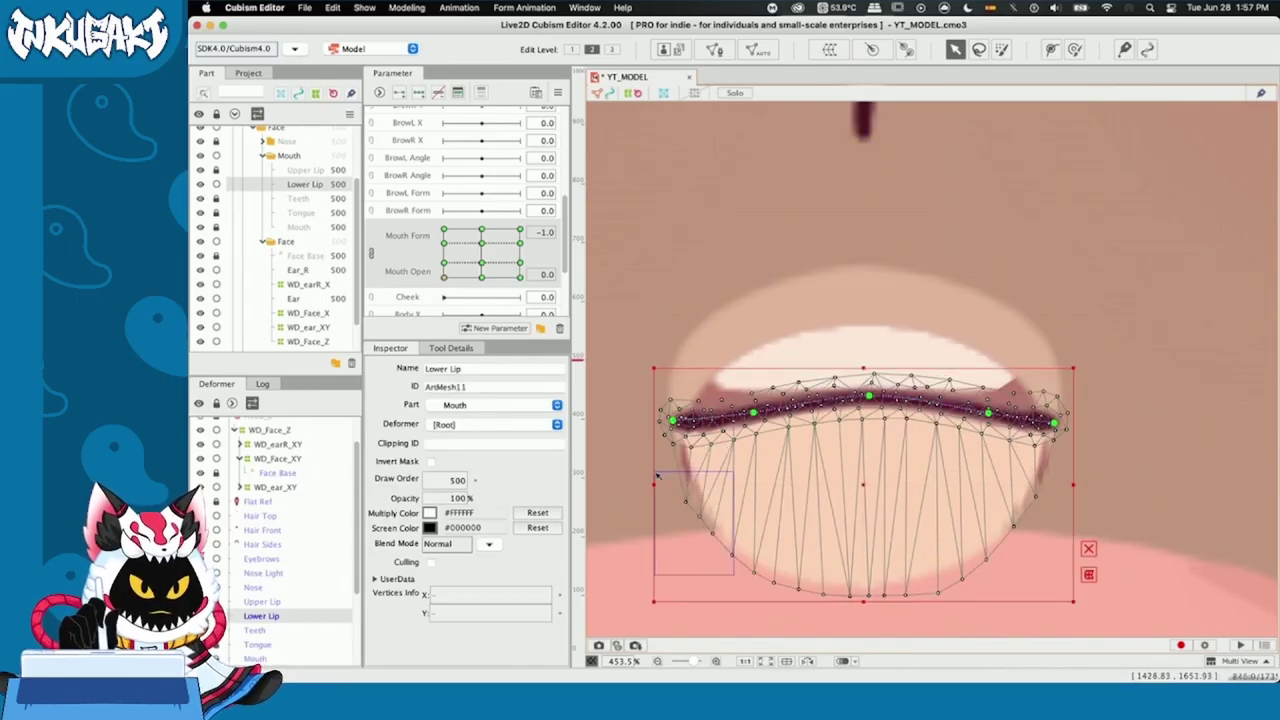
left_click(216, 170)
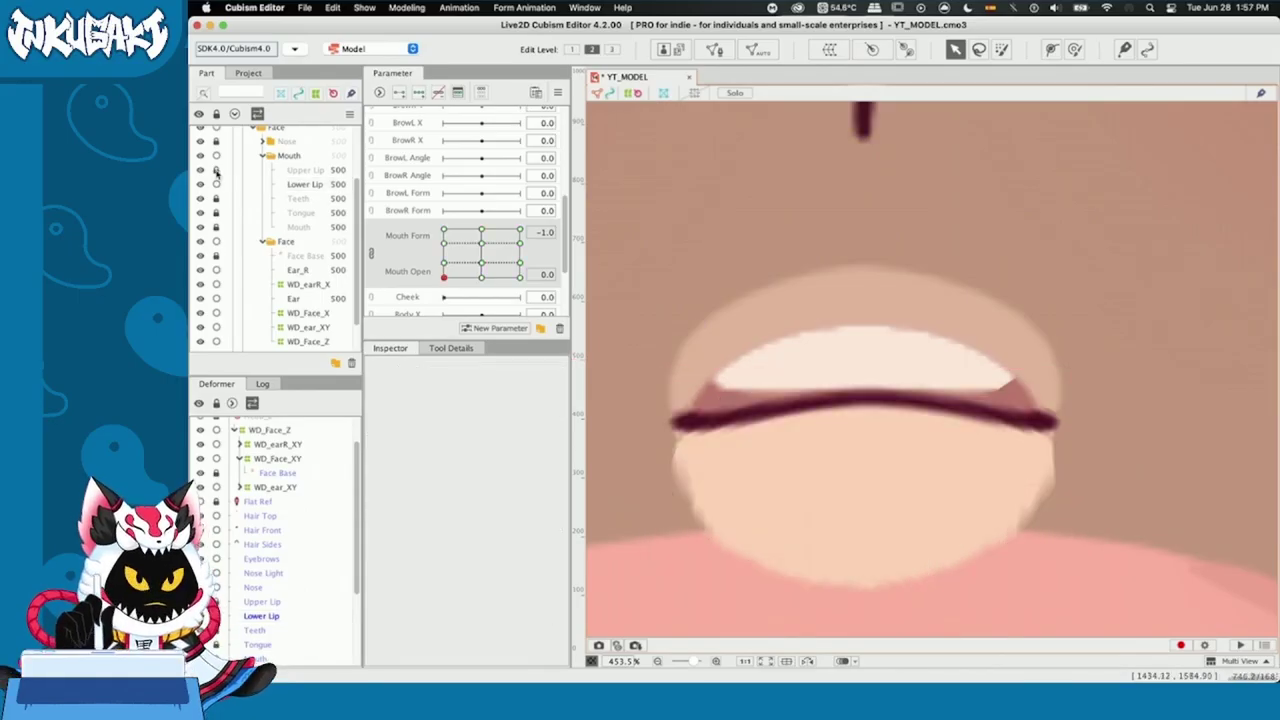
left_click(305, 170)
left_click(643, 194)
Set Mouth Form to 0.0 and Mouth Open to 0.3, and raise the middle deform path point of the lip line
left_click_drag(444, 277, 482, 262)
left_click(861, 488)
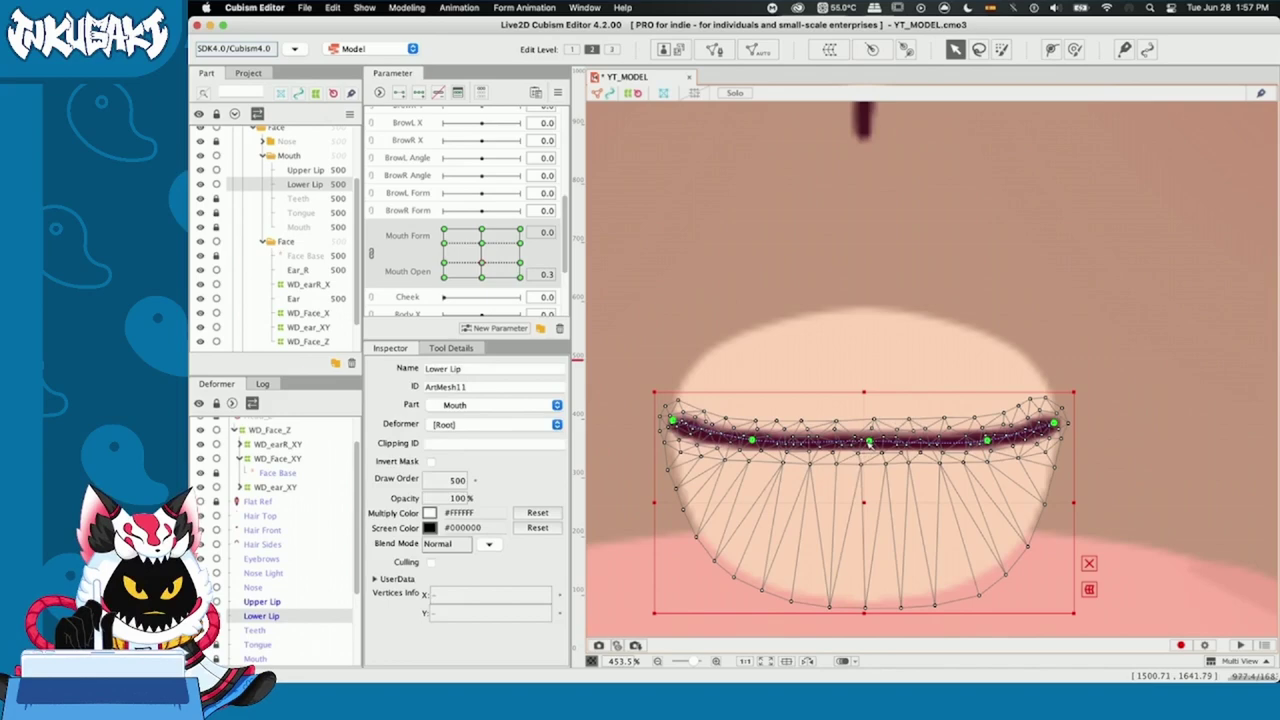
left_click_drag(871, 443, 866, 383)
left_click(866, 405)
left_click(994, 470)
Set Mouth Open to 0.7 and arch the upper lip's middle deform path points upward to open the mouth
left_click_drag(481, 263, 481, 243)
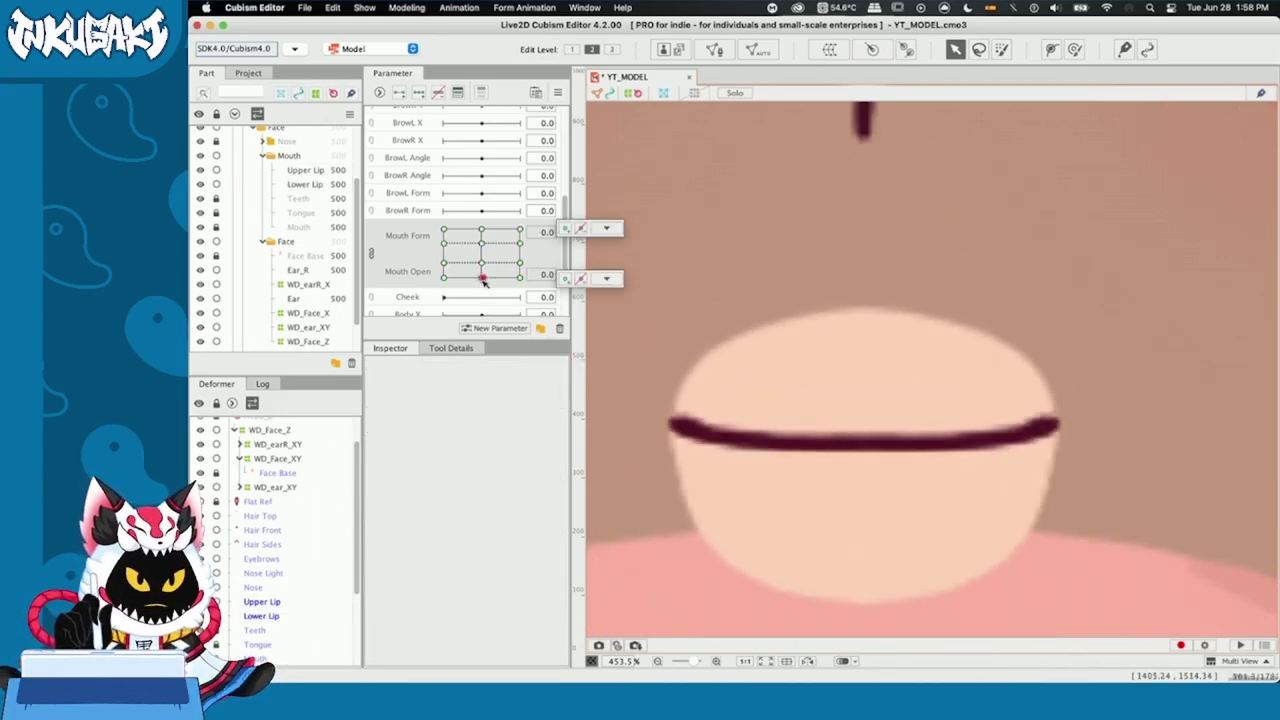
left_click(955, 450)
key("p")
left_click_drag(1006, 475, 725, 405)
left_click_drag(866, 441, 866, 354)
left_click(897, 451)
left_click_drag(481, 243, 481, 243)
left_click(865, 333)
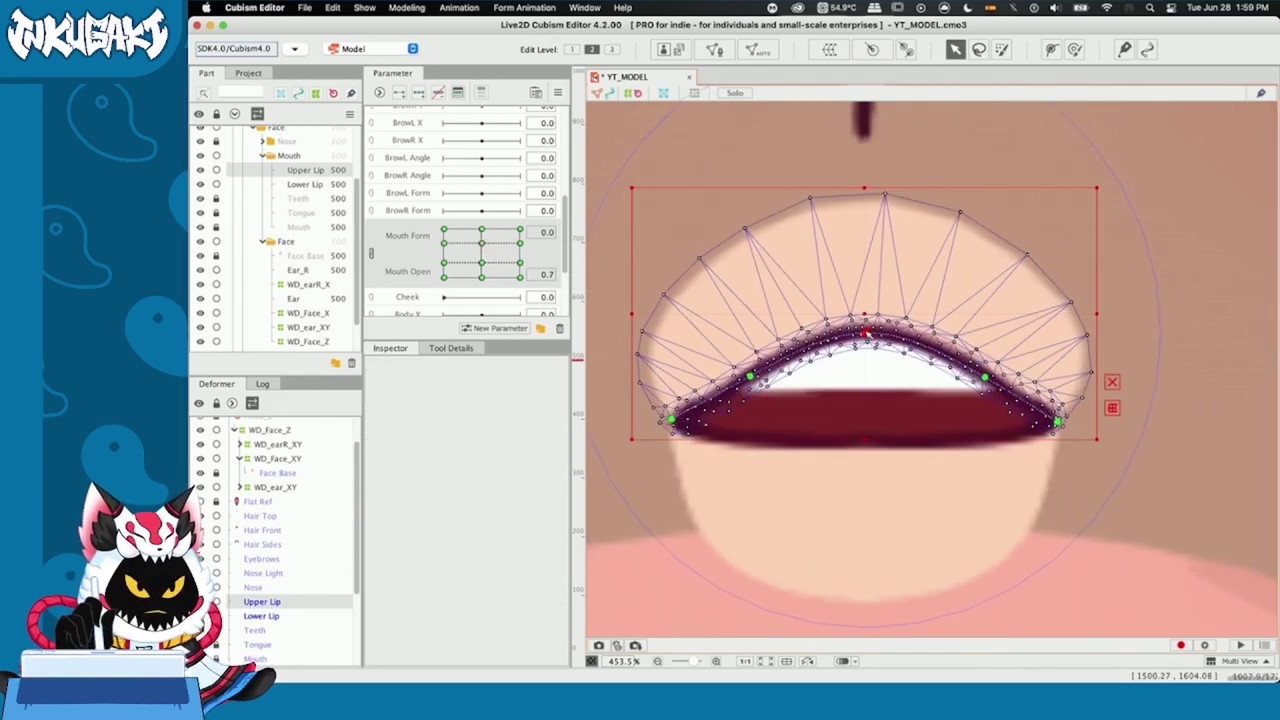
Pull both corners of the upper lip's deform path inward and raise its middle point to form a rounded arch
left_click_drag(1058, 423, 987, 423)
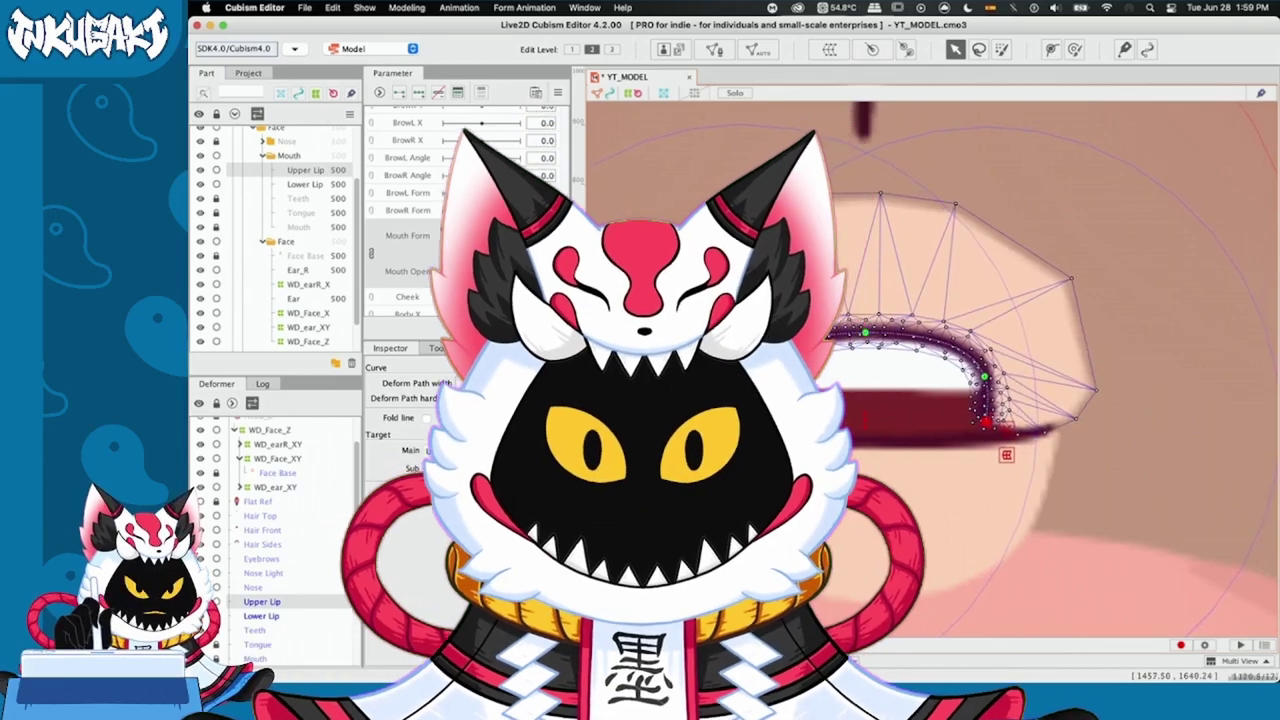
mouse_move(739, 435)
left_mouse_down()
mouse_move(706, 435)
mouse_move(739, 435)
left_mouse_up()
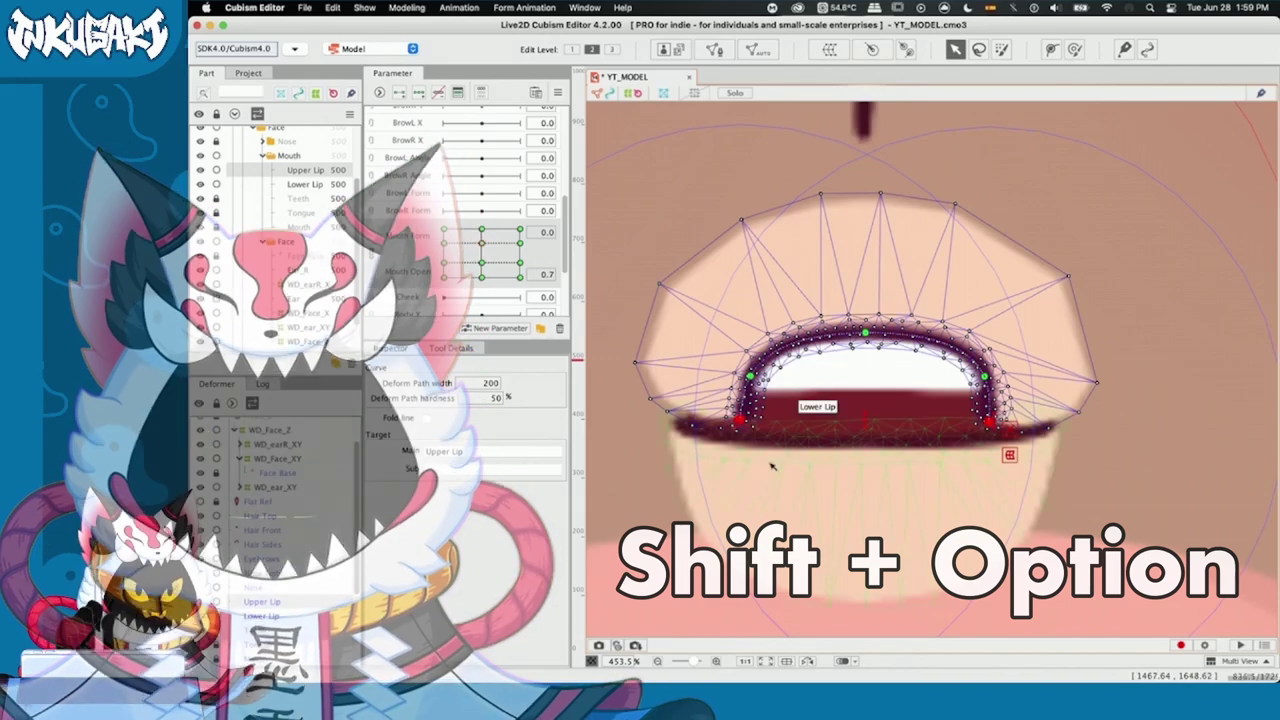
key("super+z")
key("super+z")
key("super+z")
key("super+z")
key("super+z")
key("super+z")
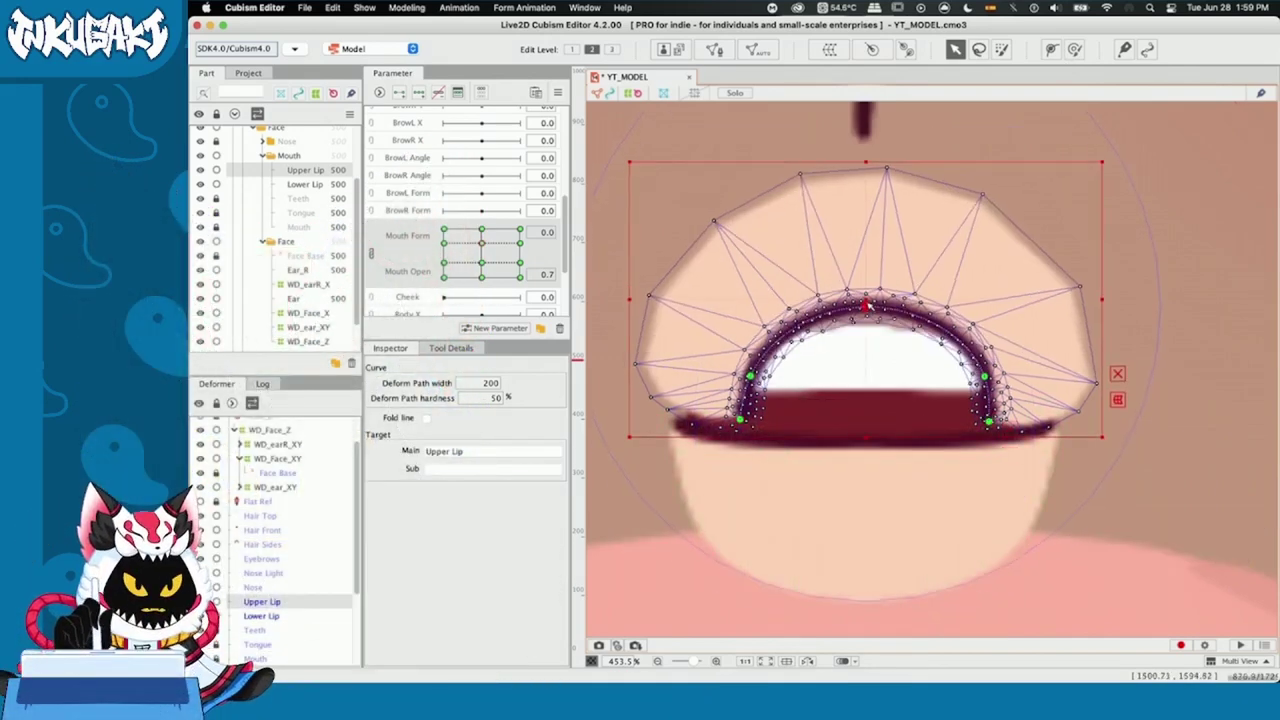
Narrow the upper lip's arch further by moving its corner and side deform path points symmetrically inward
scroll(989, 424, "up", 2)
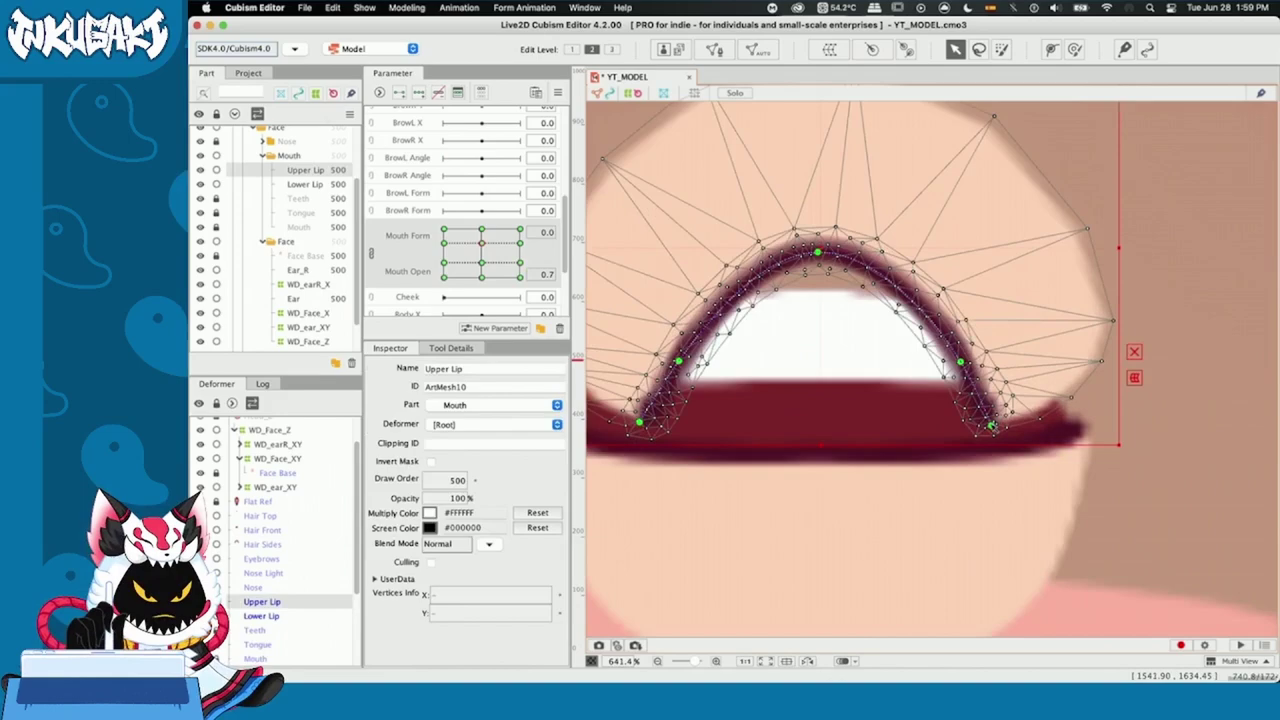
left_click_drag(989, 424, 1029, 422)
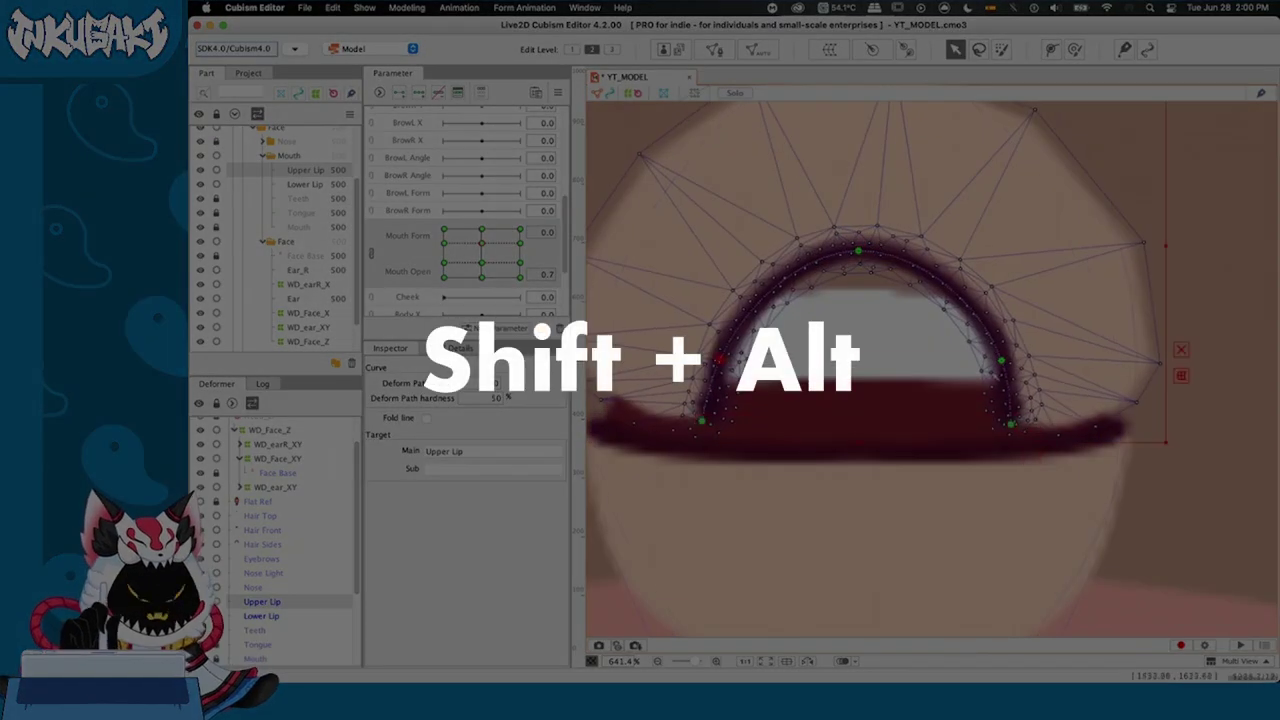
left_click(1001, 360, "shift")
left_click_drag(1001, 360, 989, 360)
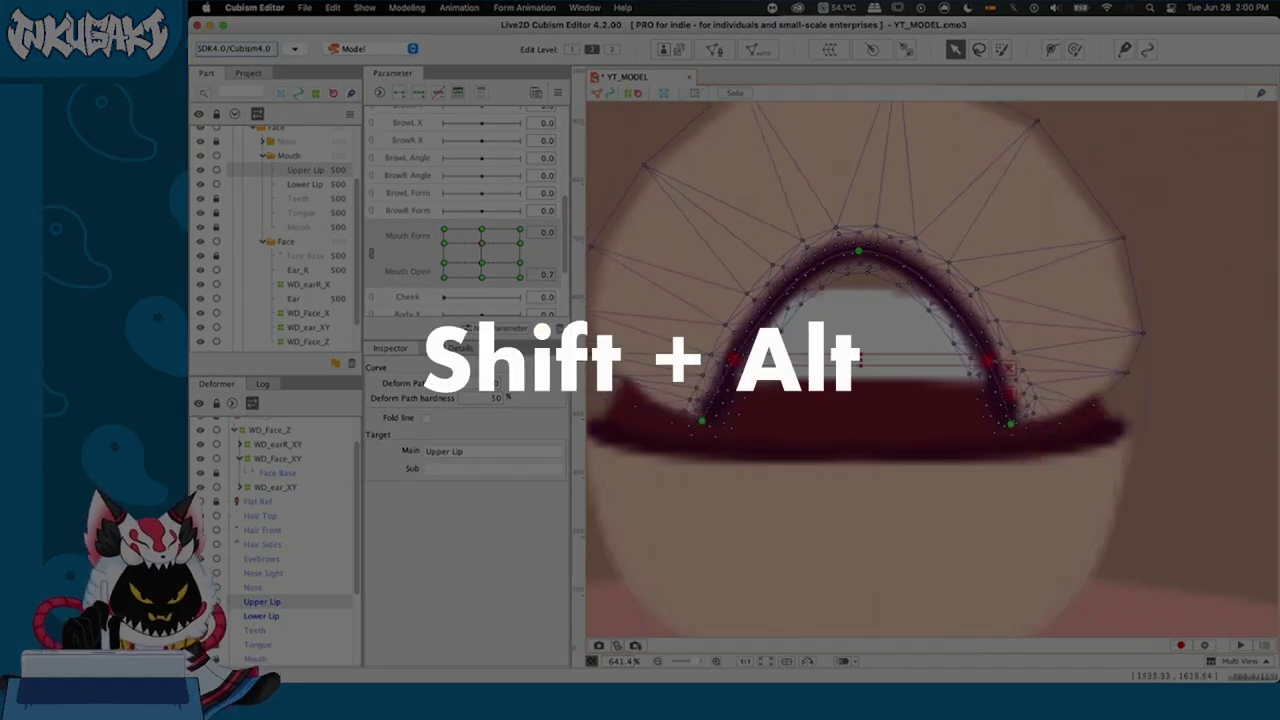
Shape the lower lip into a rounded open mouth by lowering its middle and side deform path points and pulling both corners inward
left_click_drag(900, 516, 952, 441)
left_click(936, 377)
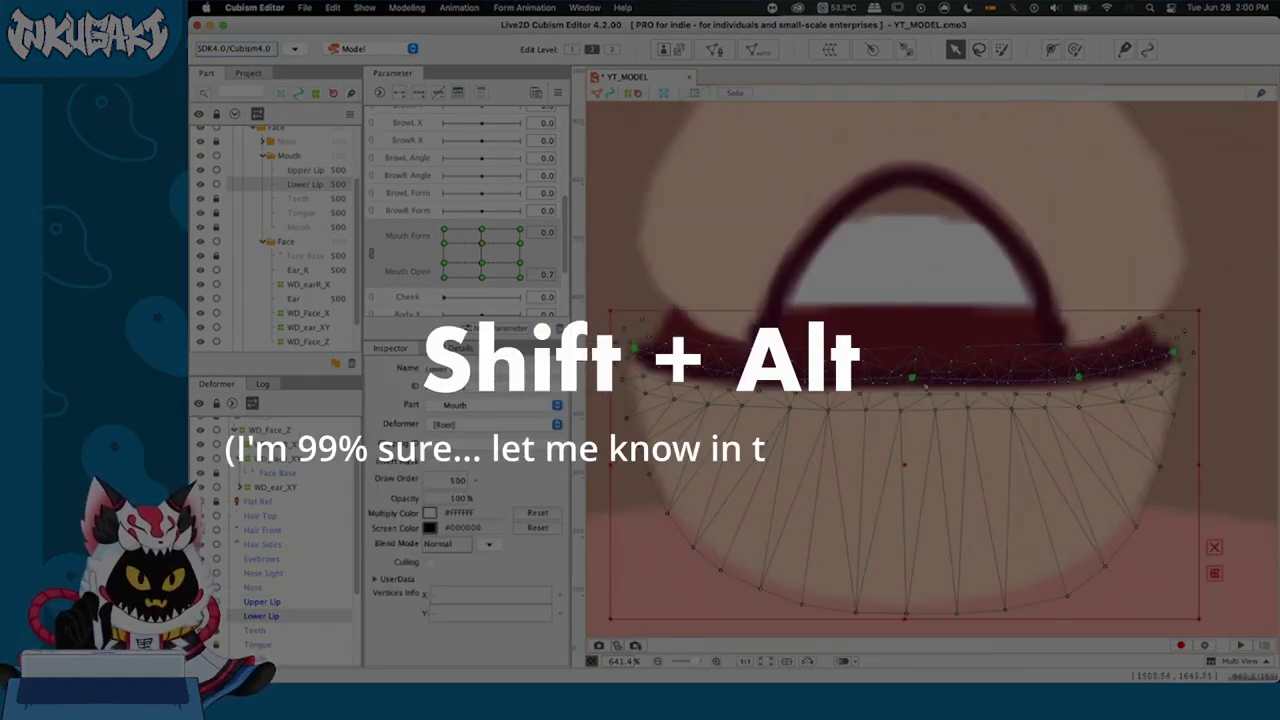
left_click_drag(914, 379, 906, 521)
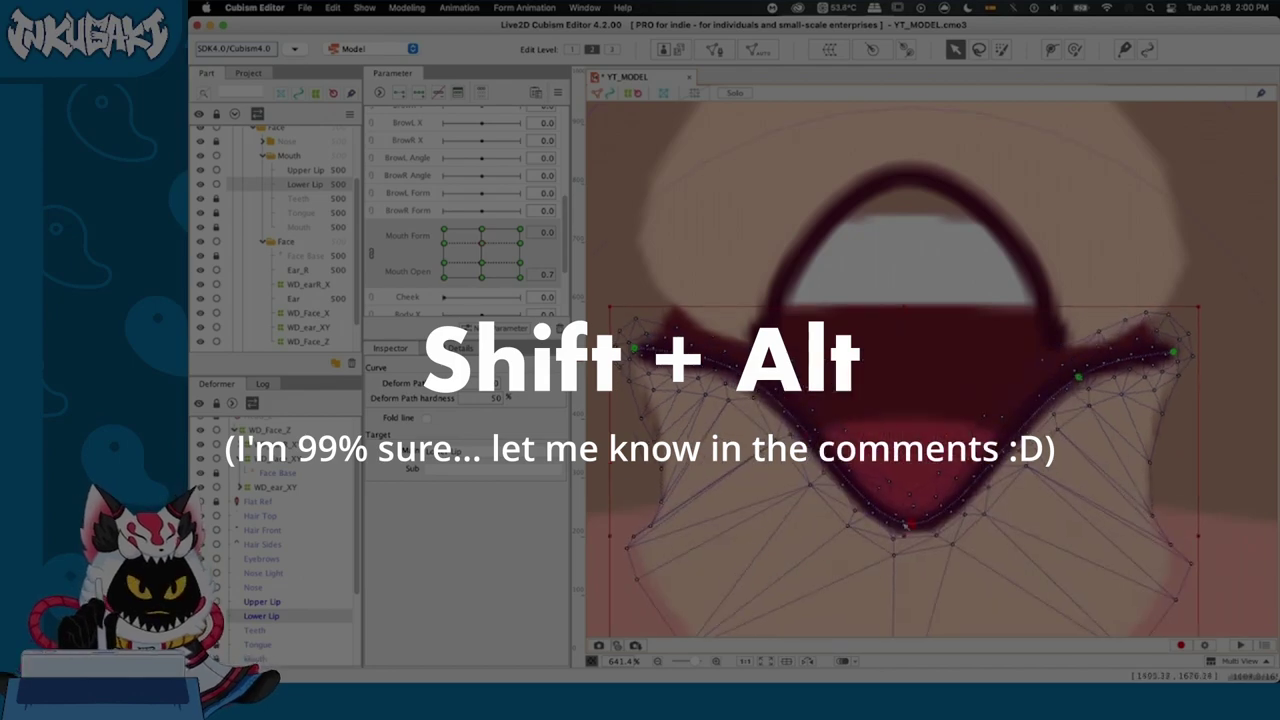
left_click_drag(1080, 380, 1006, 485)
left_click_drag(1174, 351, 1063, 371)
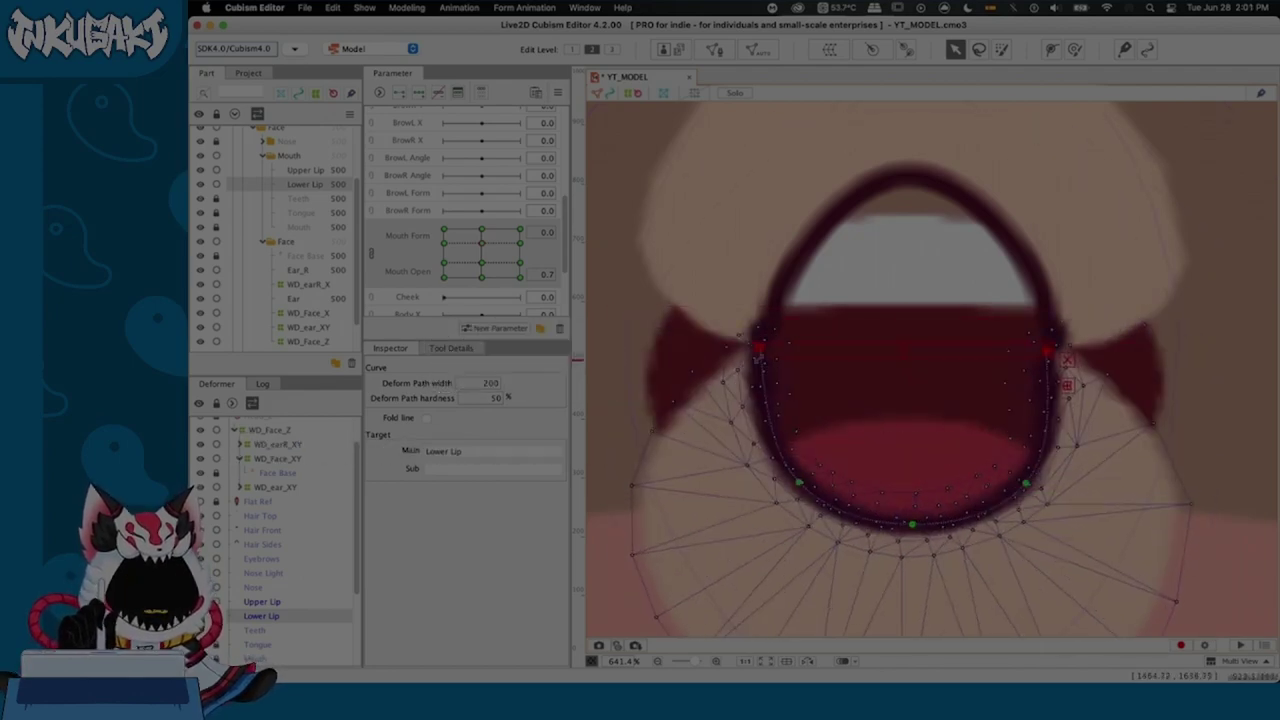
left_click(751, 347)
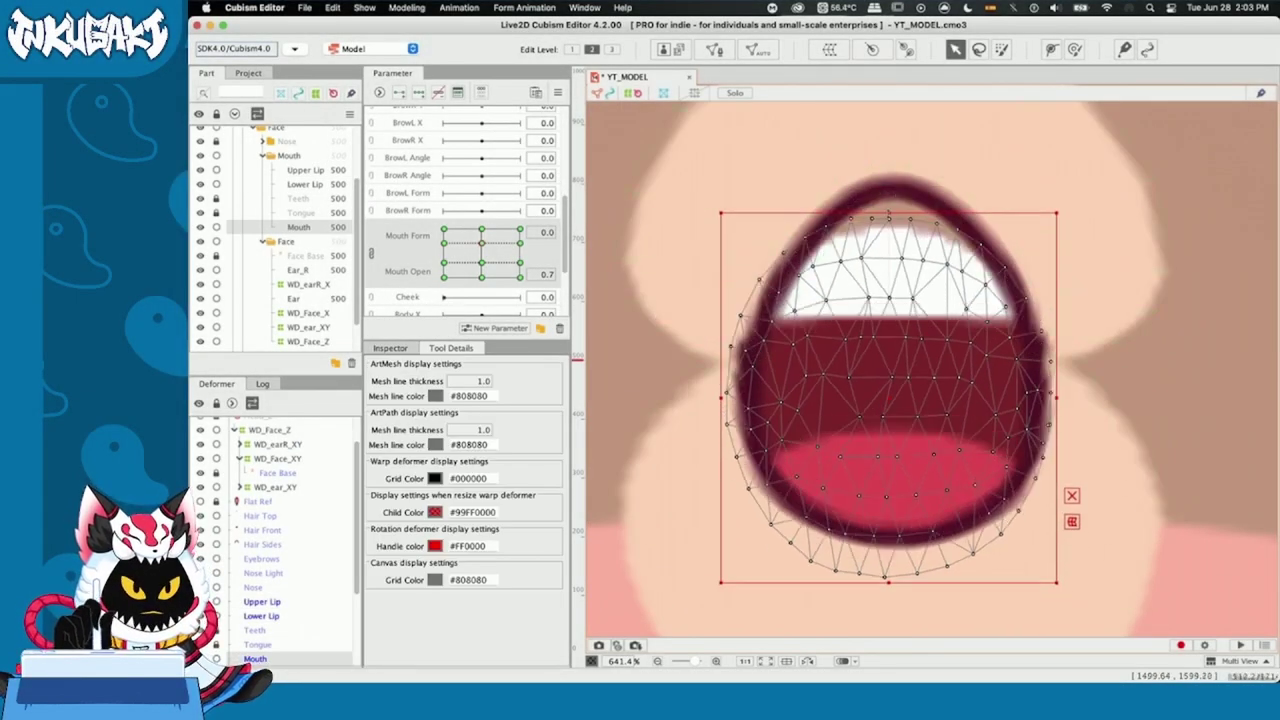
Set Mouth Open to 1.0 and raise the upper lip's middle and side deform path points to open the mouth
left_click_drag(481, 243, 477, 217)
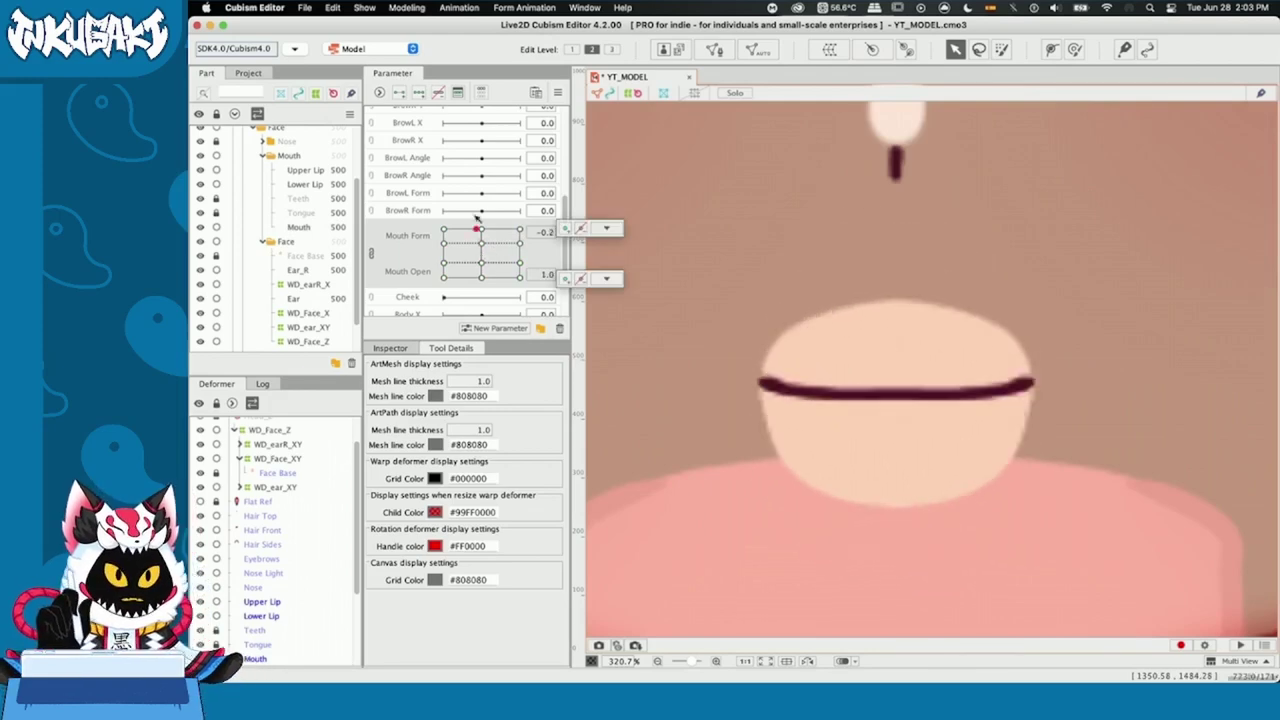
left_click_drag(982, 393, 975, 334)
left_click_drag(898, 394, 898, 308)
left_click(904, 398)
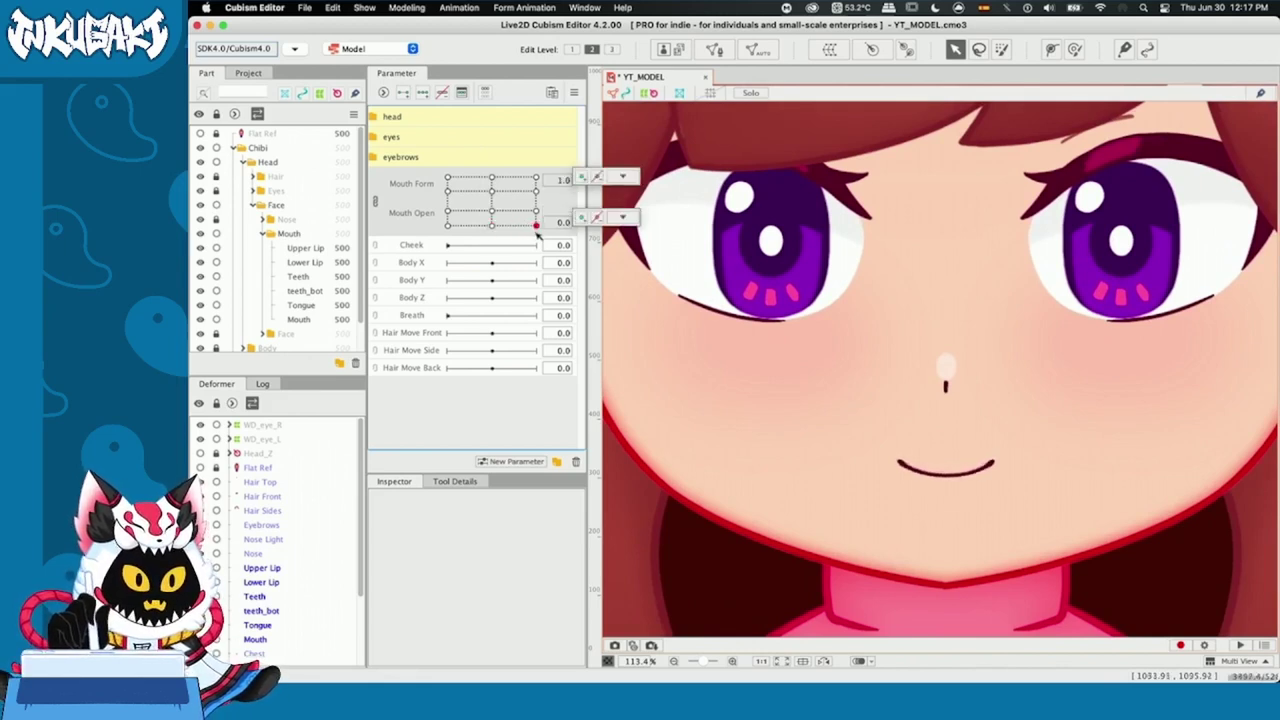
Examine the finished mouth shapes across the Mouth Form and Mouth Open keys, from the closed smile to the bared teeth
left_click_drag(503, 250, 455, 246)
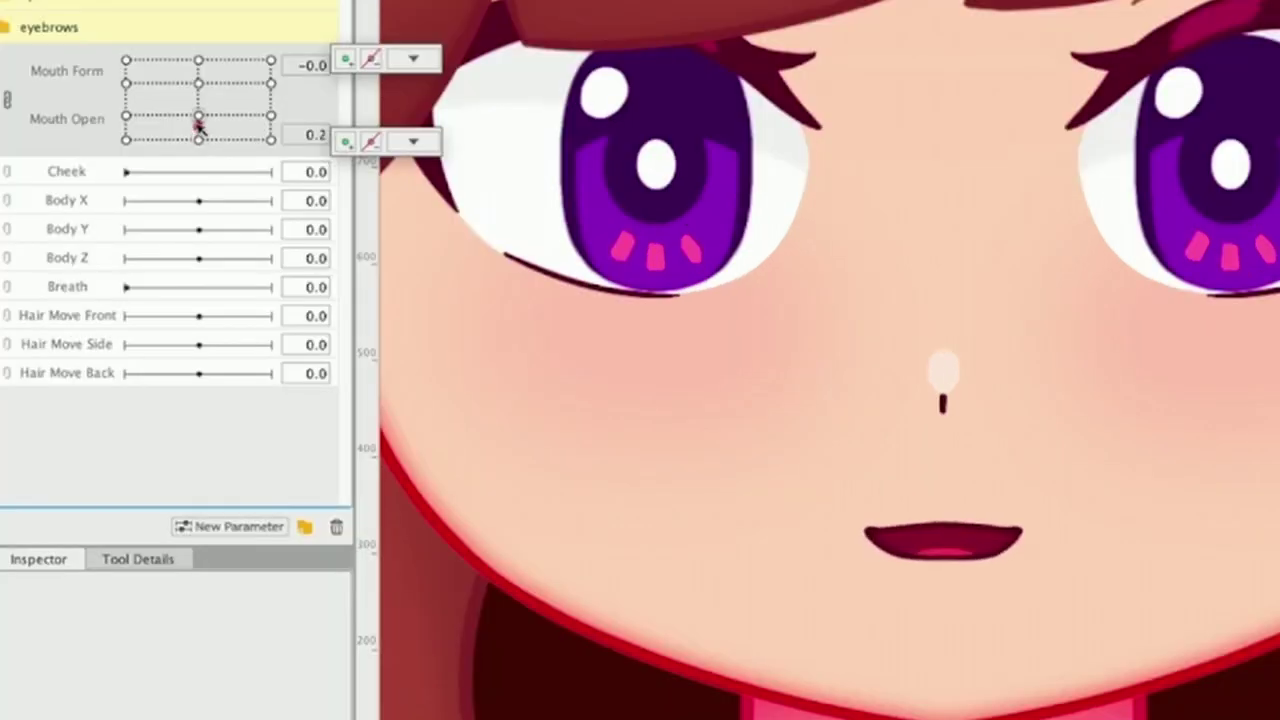
left_click(198, 58)
left_click(201, 83)
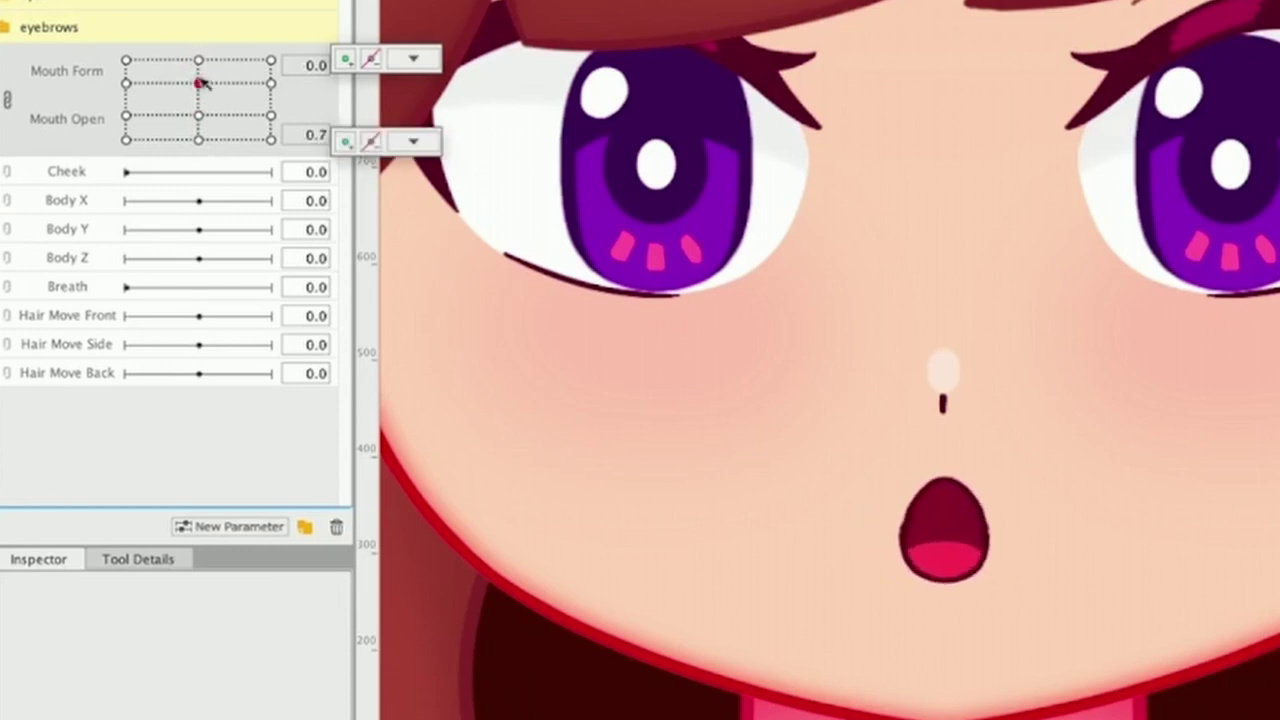
left_click(200, 115)
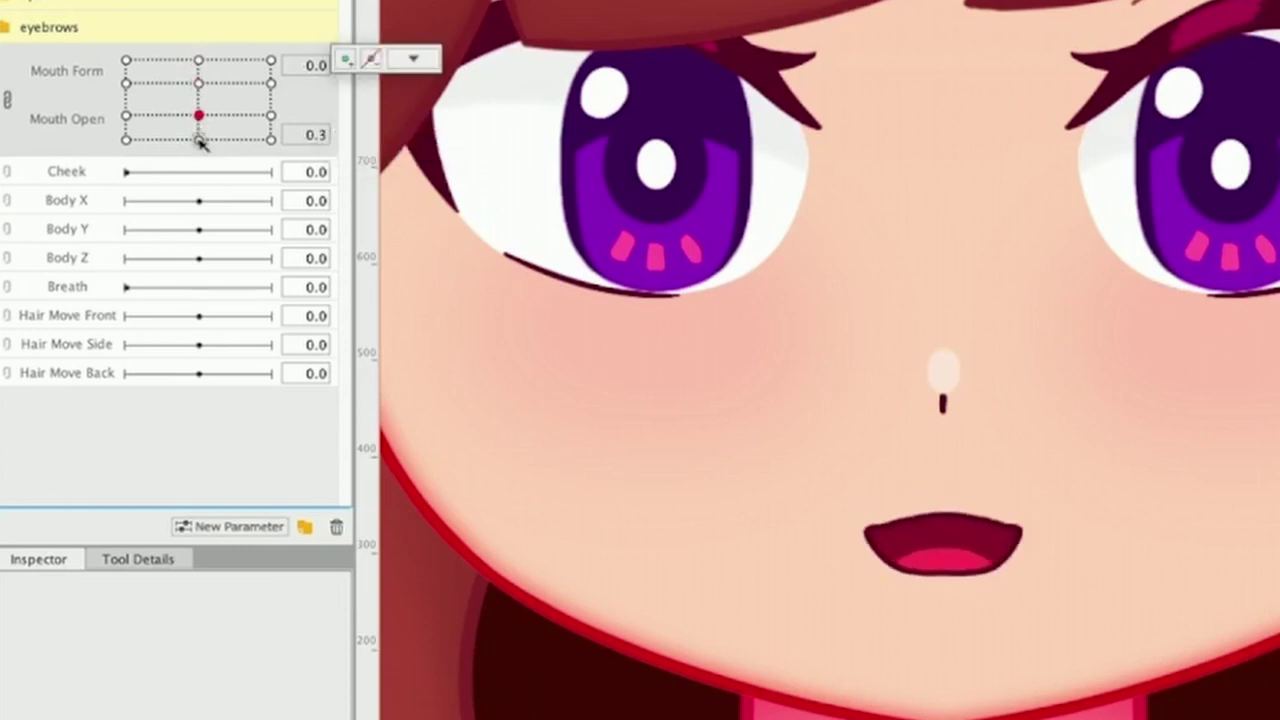
left_click(199, 139)
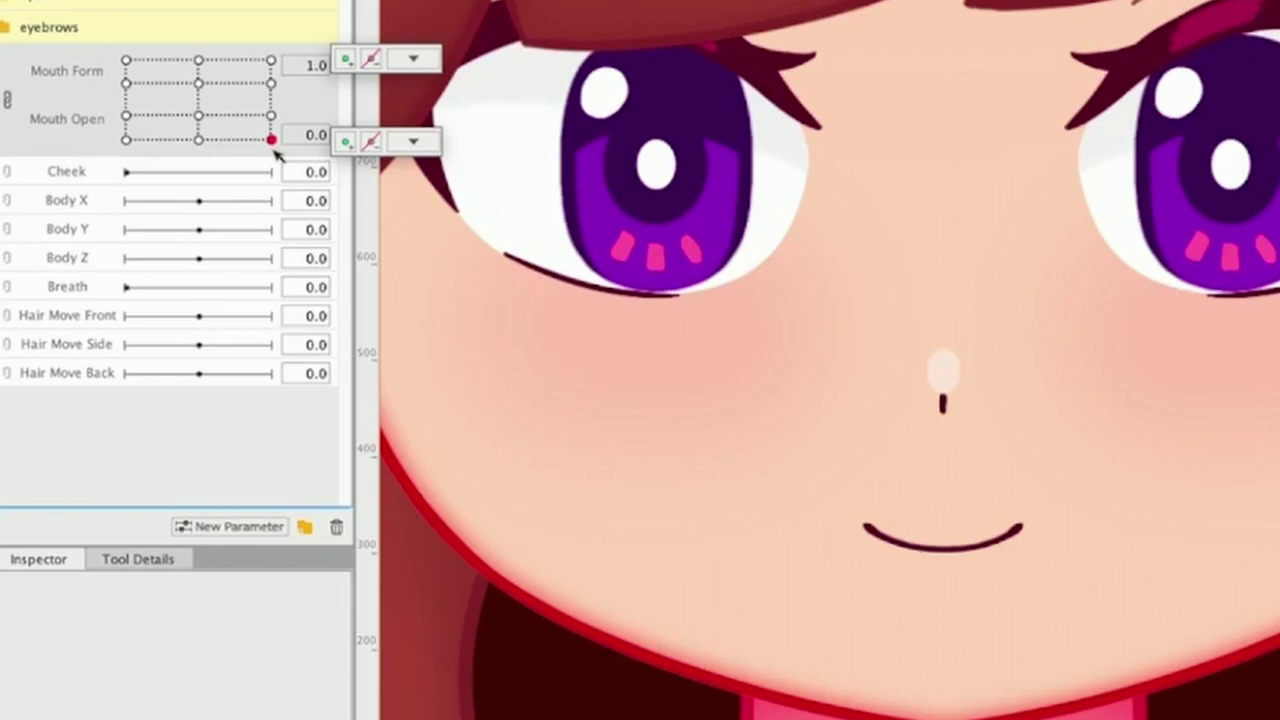
mouse_move(277, 120)
left_mouse_down()
mouse_move(276, 82)
mouse_move(284, 137)
left_mouse_up()
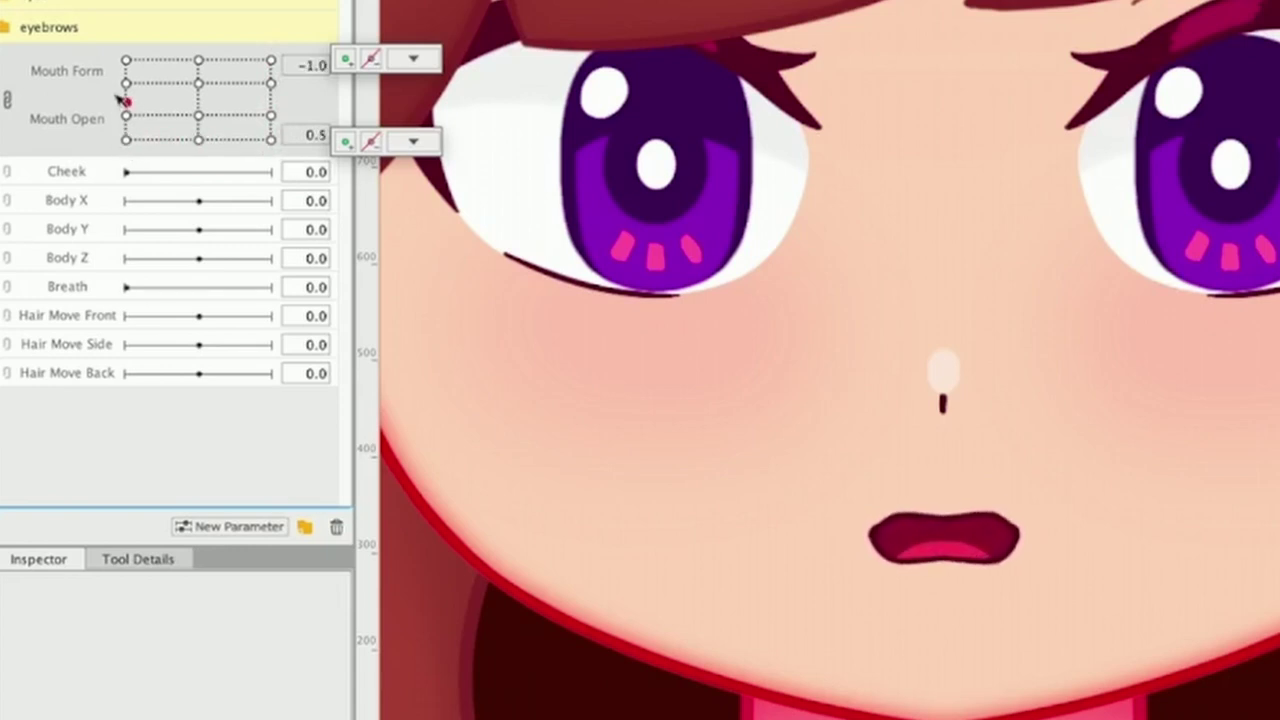
left_click_drag(114, 75, 112, 55)
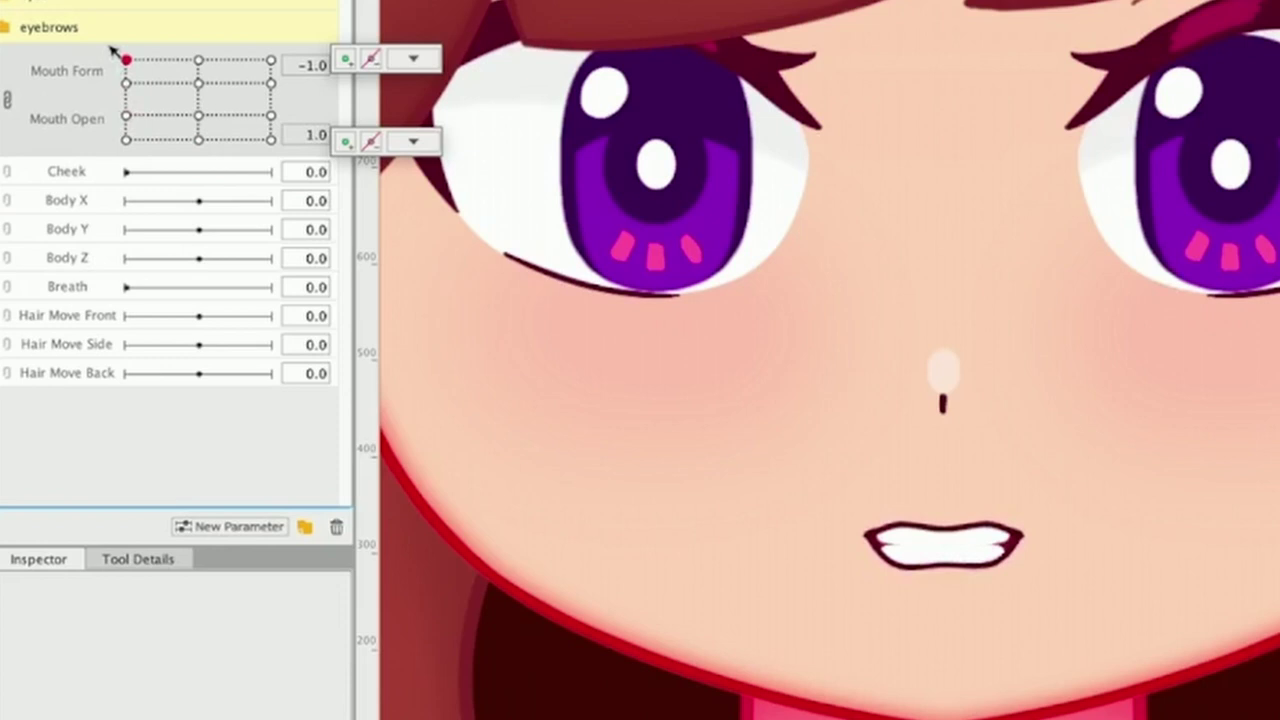
left_click_drag(127, 62, 117, 64)
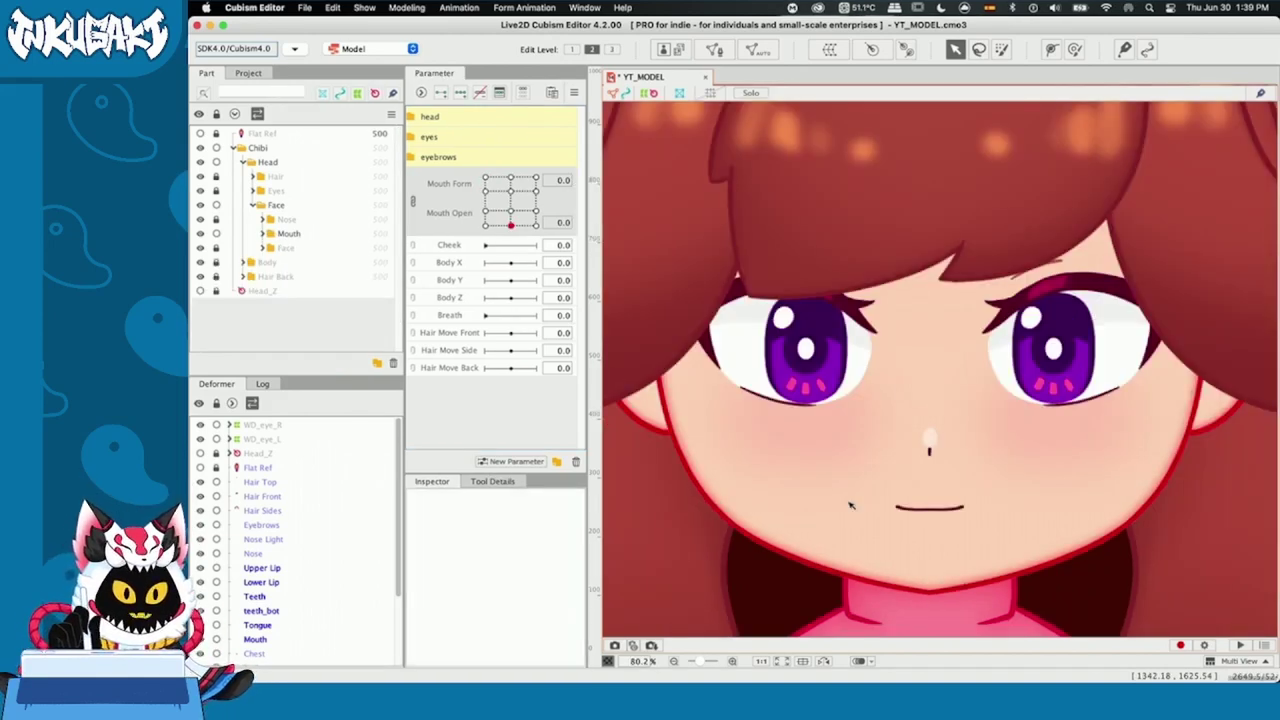
Expand the Mouth part and examine how its Mouth mesh deforms between the Mouth Open keys
scroll(851, 505, "down", 2)
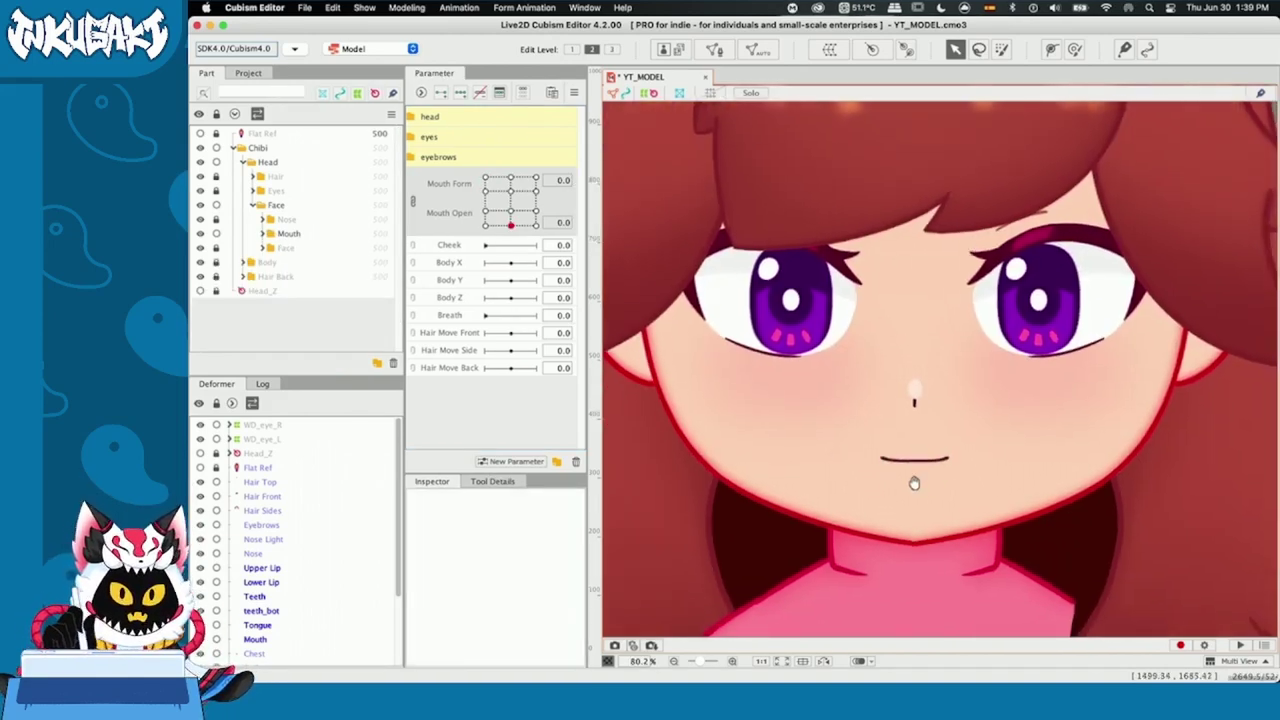
left_click(910, 457)
scroll(910, 460, "up", 5)
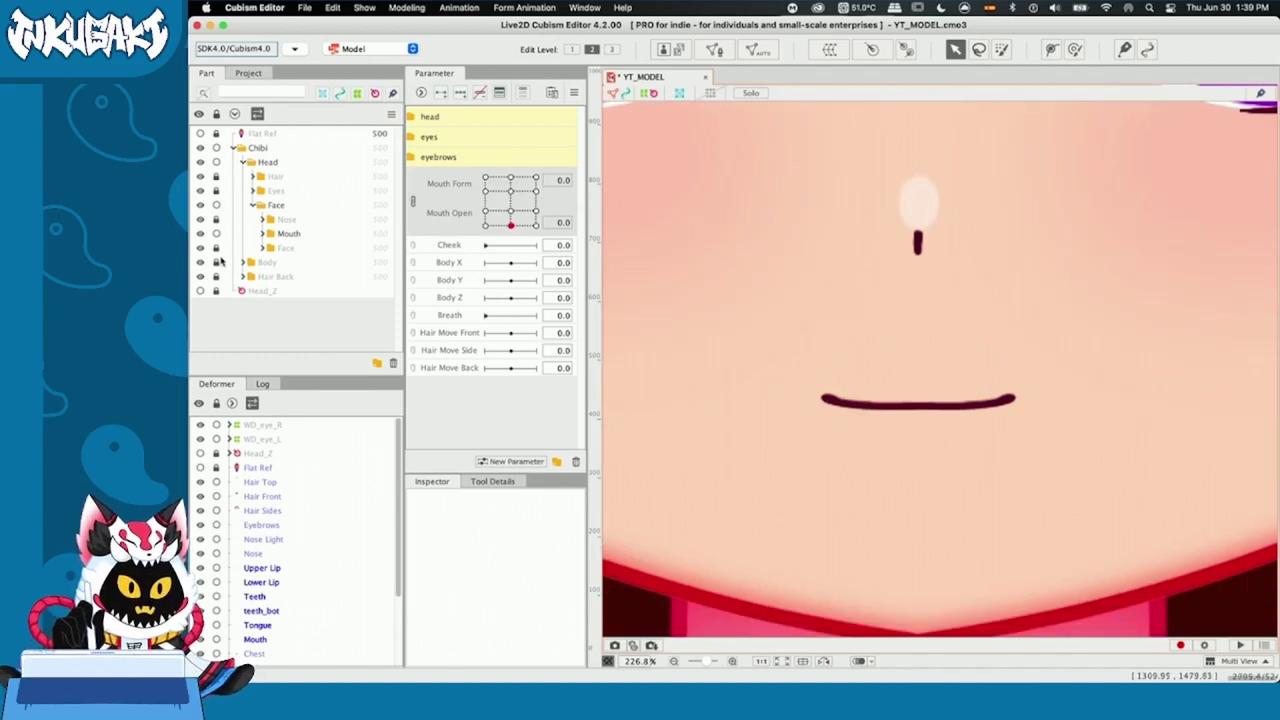
left_click(288, 233)
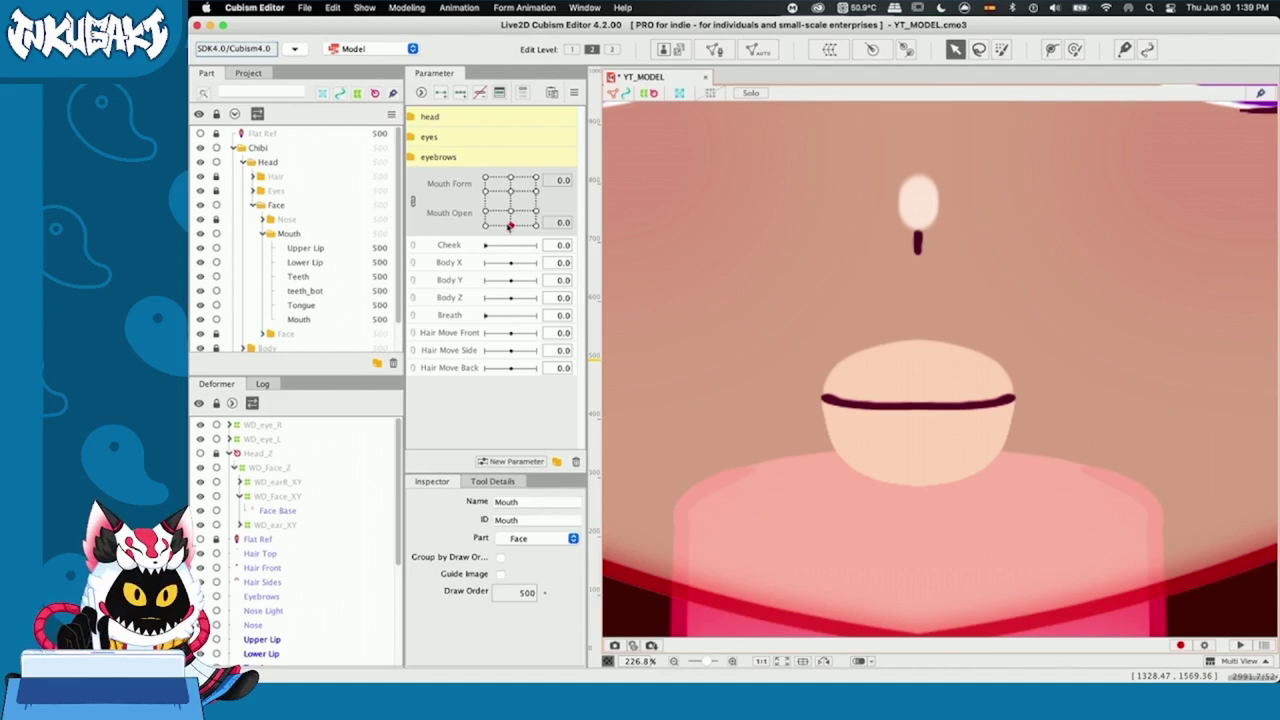
mouse_move(511, 224)
left_mouse_down()
mouse_move(510, 190)
mouse_move(511, 218)
left_mouse_up()
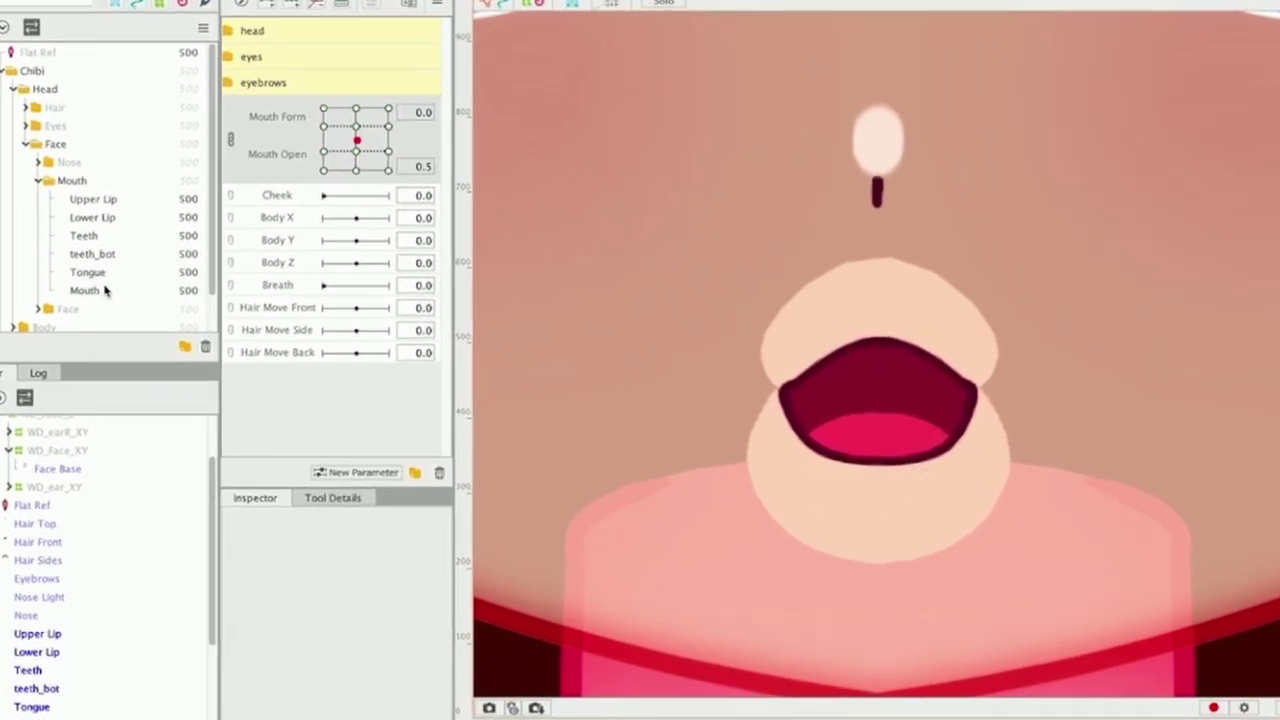
left_click(298, 319)
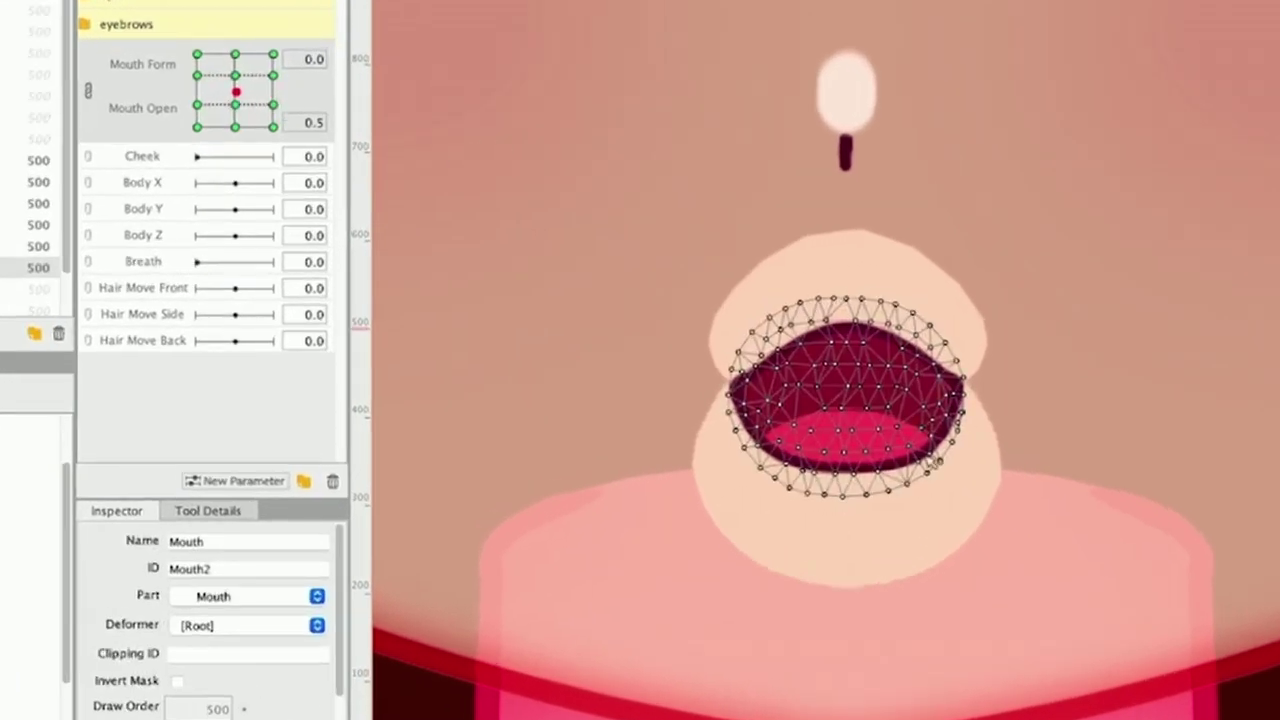
left_click_drag(235, 92, 247, 115)
Examine how the Tongue and Teeth meshes follow the Mouth Form and Mouth Open keys
left_click(38, 246)
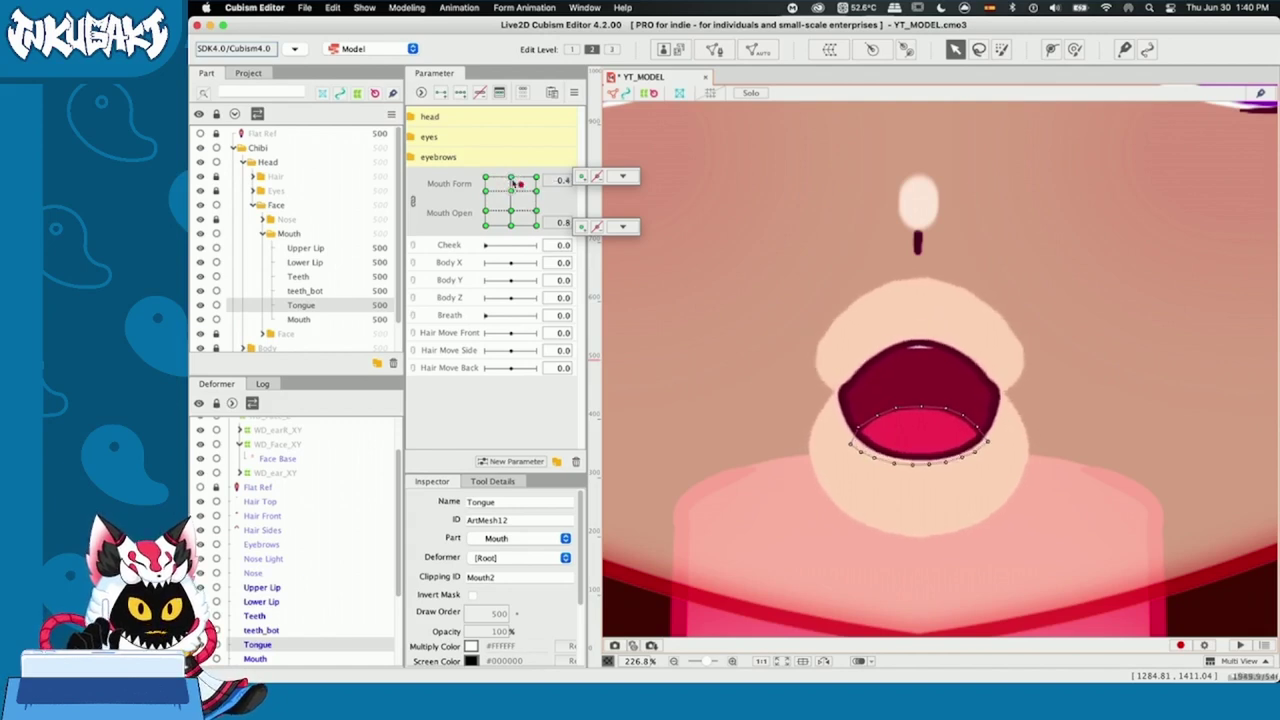
left_click_drag(533, 213, 511, 215)
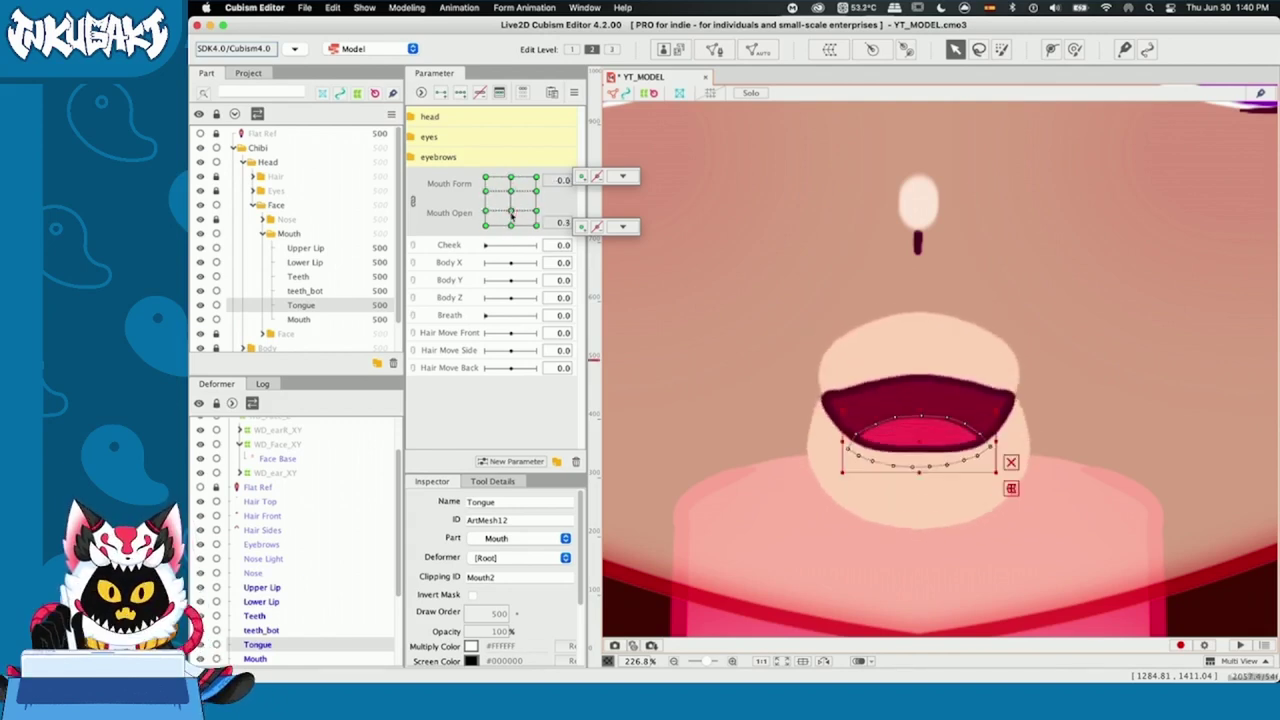
left_click(330, 279)
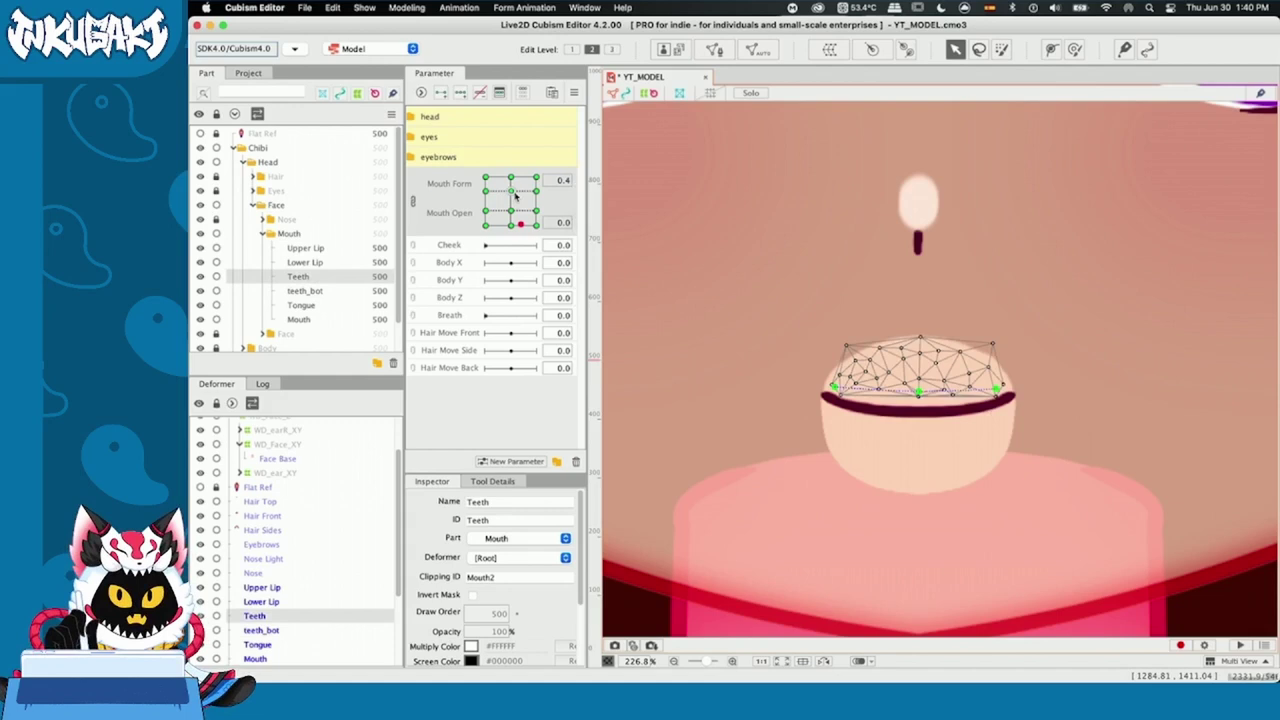
left_click_drag(519, 222, 540, 207)
left_click(717, 341)
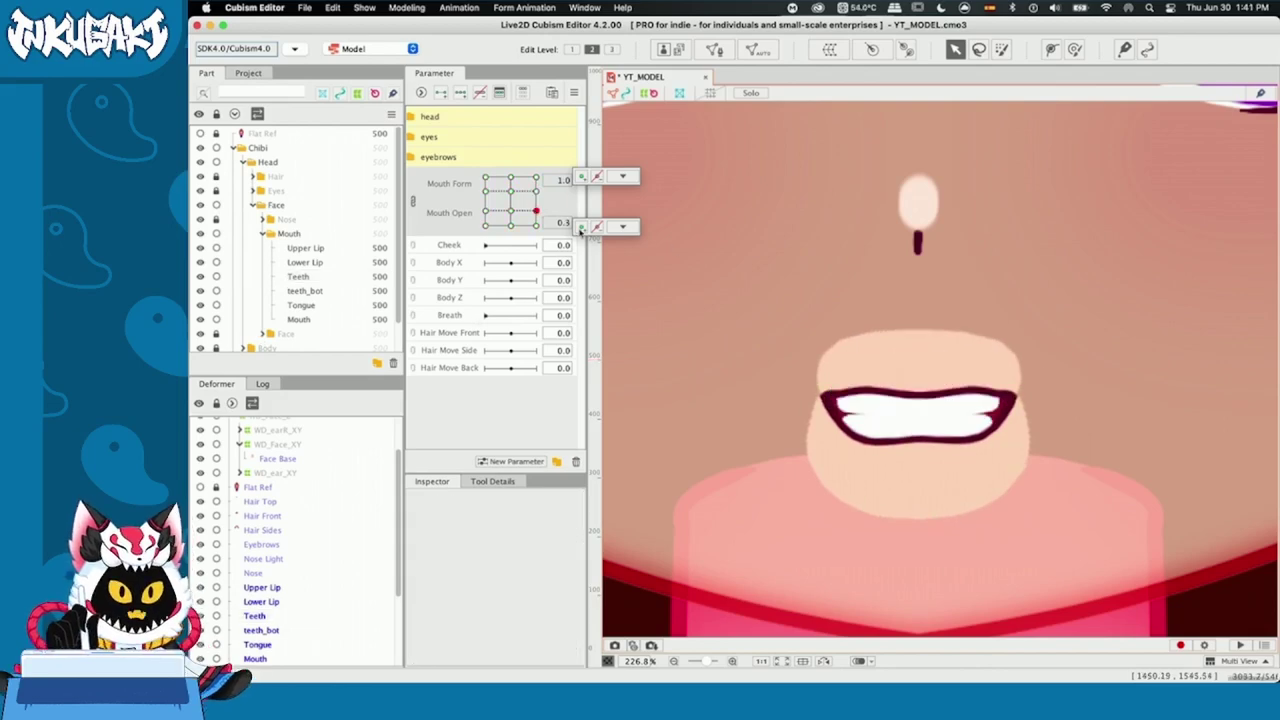
Inspect the Teeth and teeth_bot meshes together at Mouth Form 1.0 with Mouth Open at 0.3 and 0.0
left_click(978, 433)
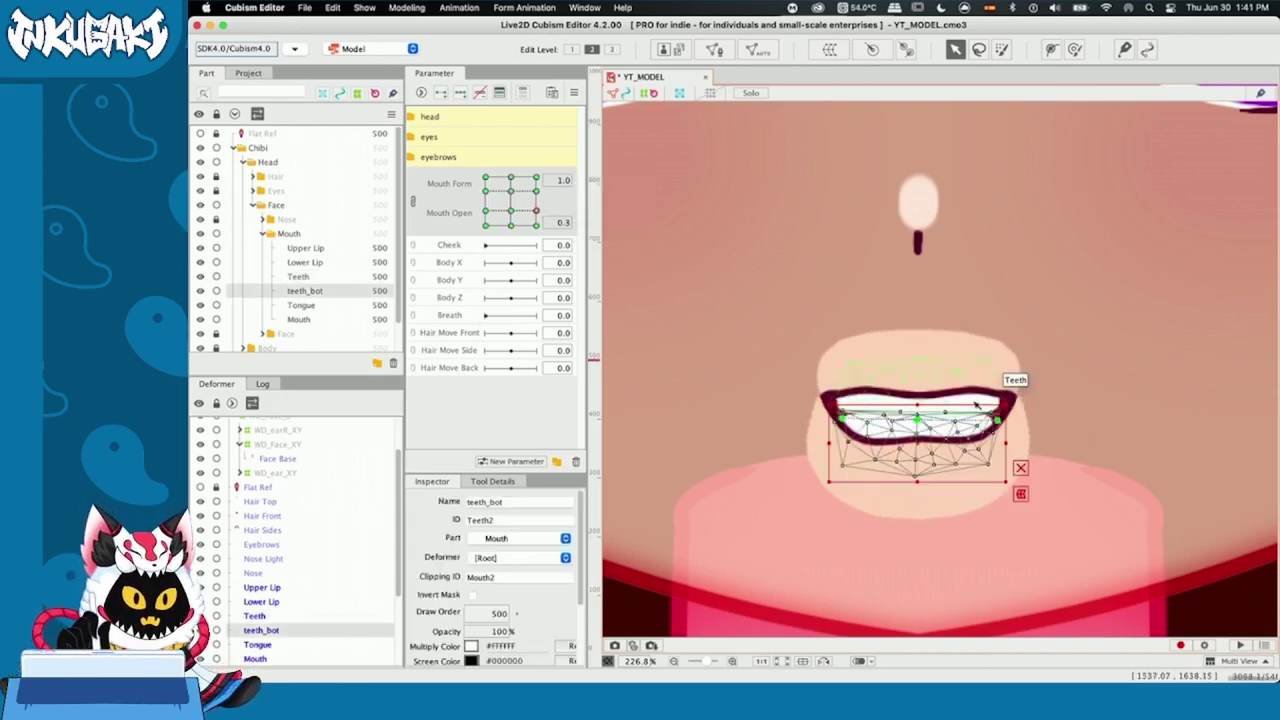
left_click(975, 402, "shift")
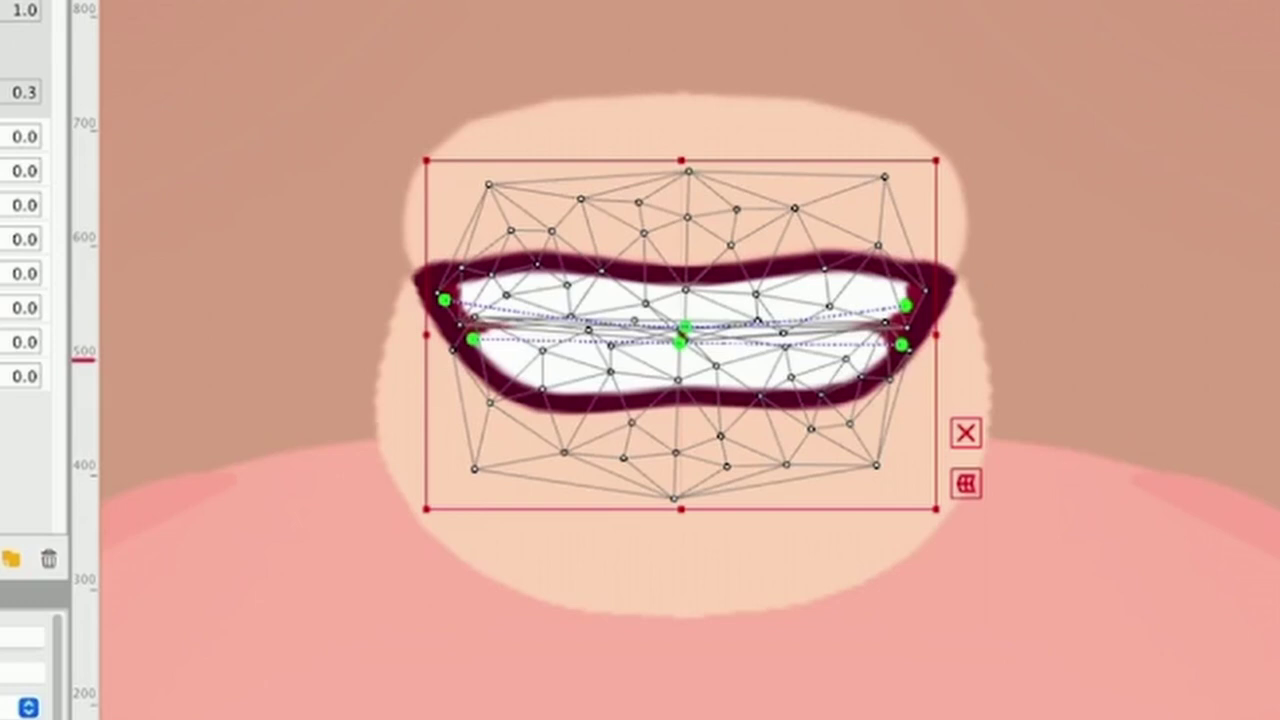
left_click_drag(536, 210, 536, 226)
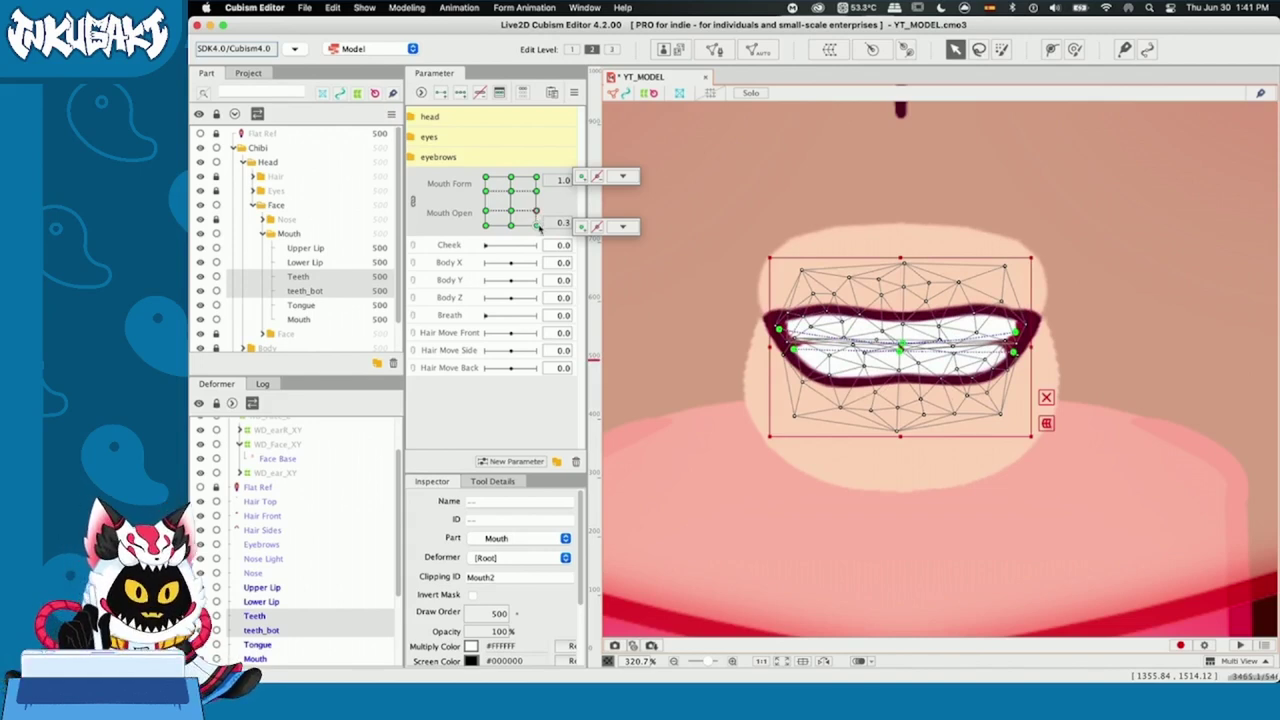
mouse_move(538, 228)
left_mouse_down()
mouse_move(537, 212)
mouse_move(537, 226)
left_mouse_up()
left_click(697, 346)
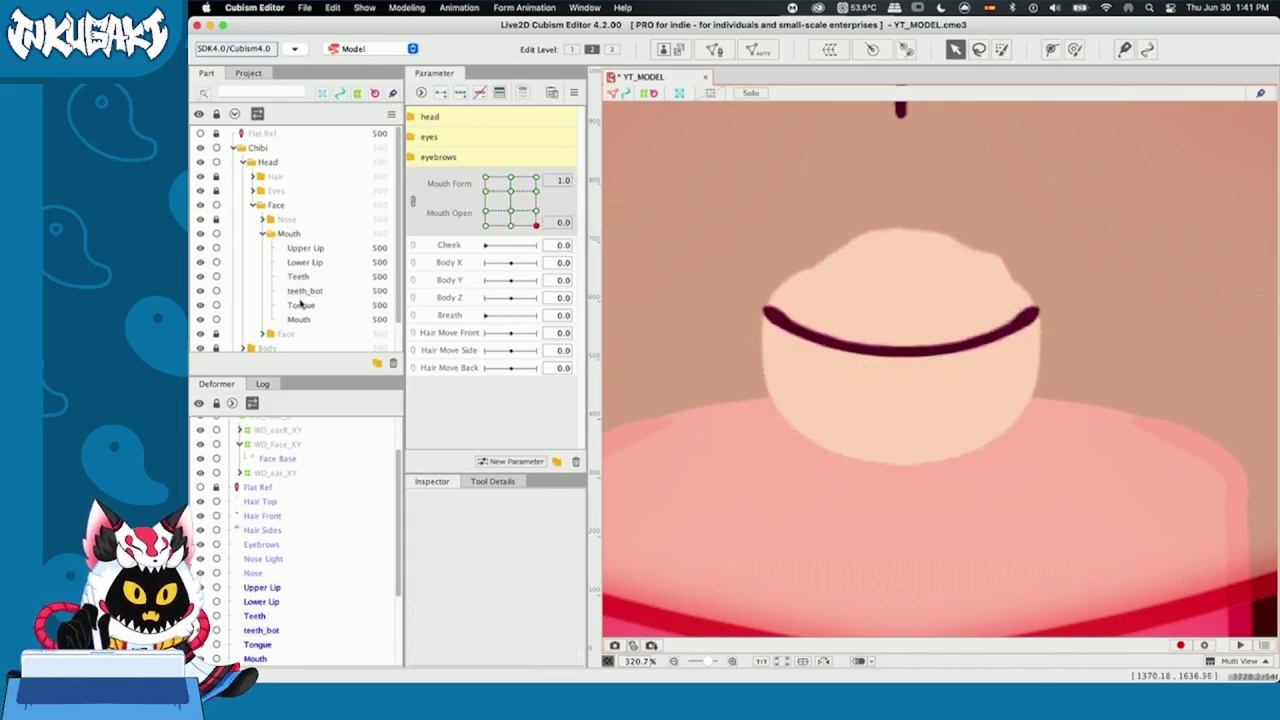
Try moving teeth_bot down and Teeth up at Mouth Form 1.0 and Mouth Open 0.0, and undo both moves
left_click(304, 290)
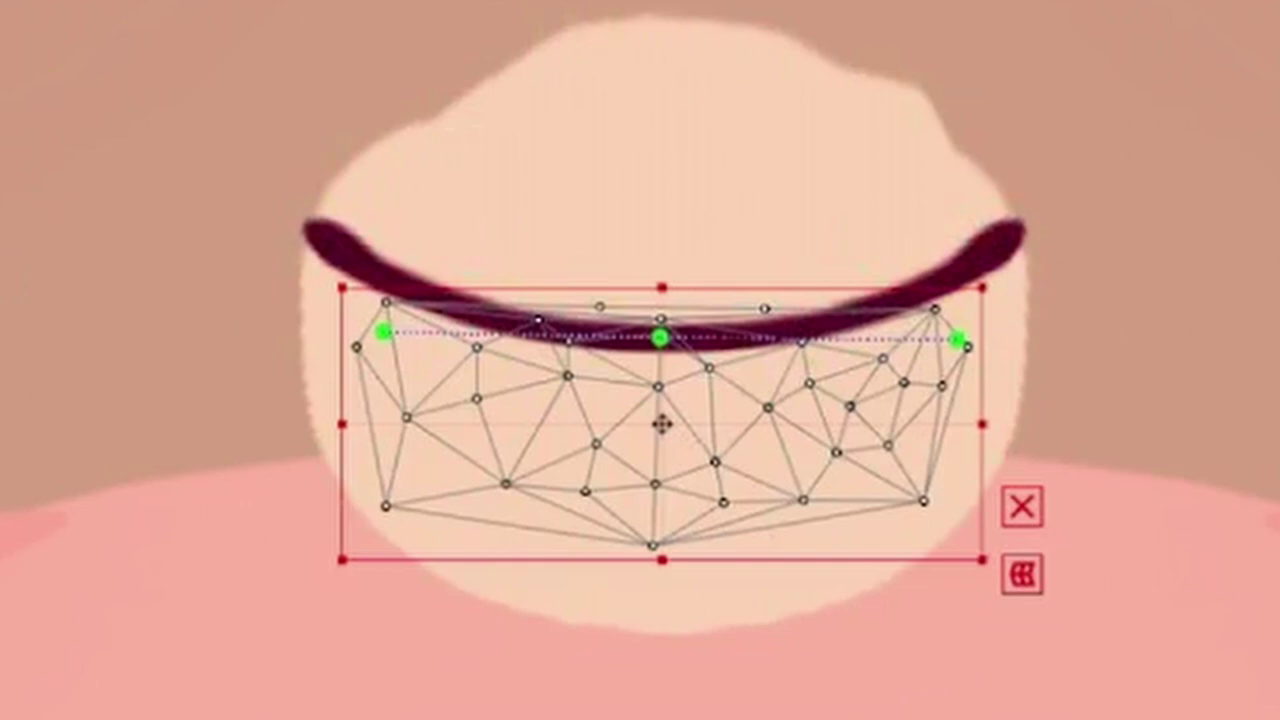
left_click_drag(663, 488, 663, 590)
left_click(662, 220)
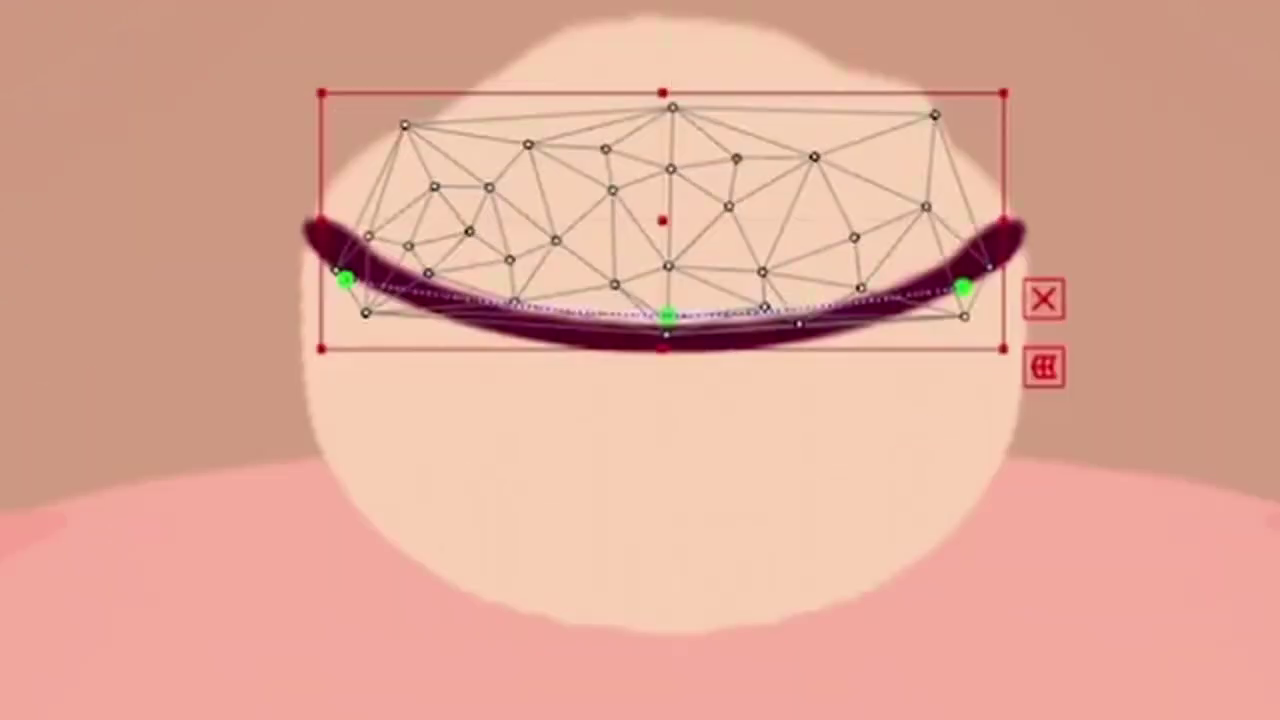
left_click_drag(676, 220, 676, 119)
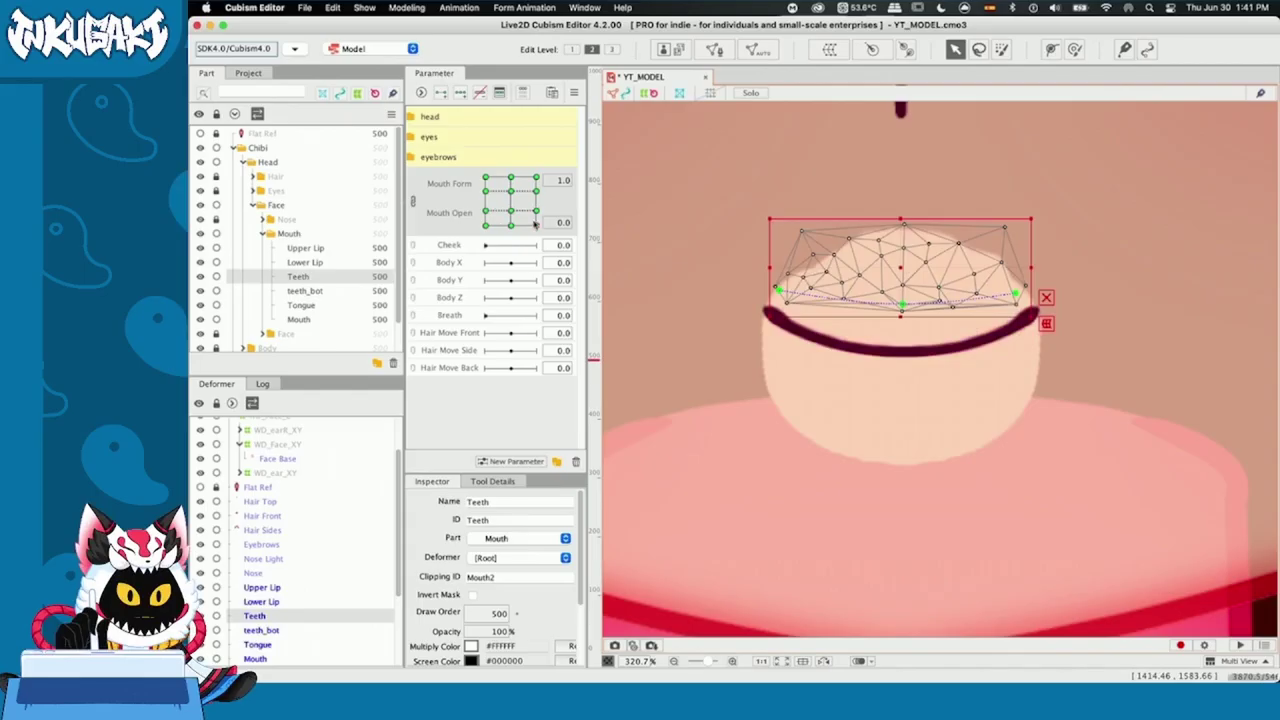
left_click_drag(535, 224, 535, 211)
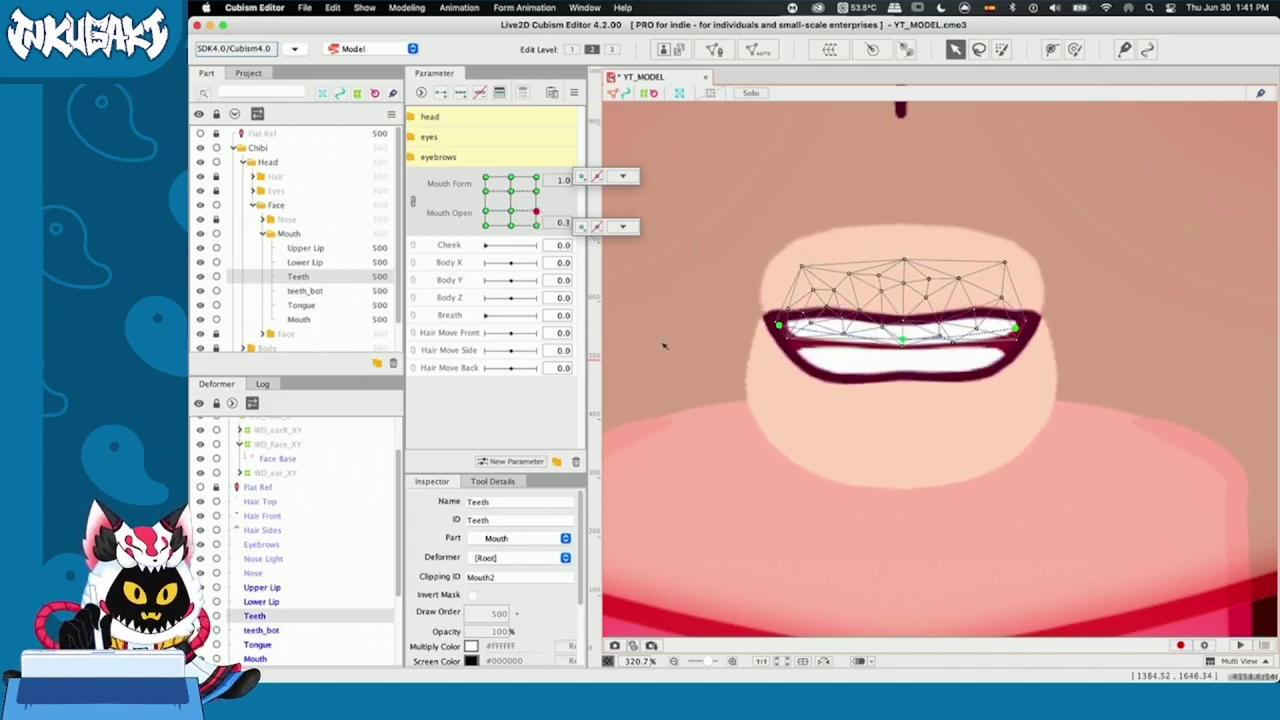
key("super+z")
key("super+z")
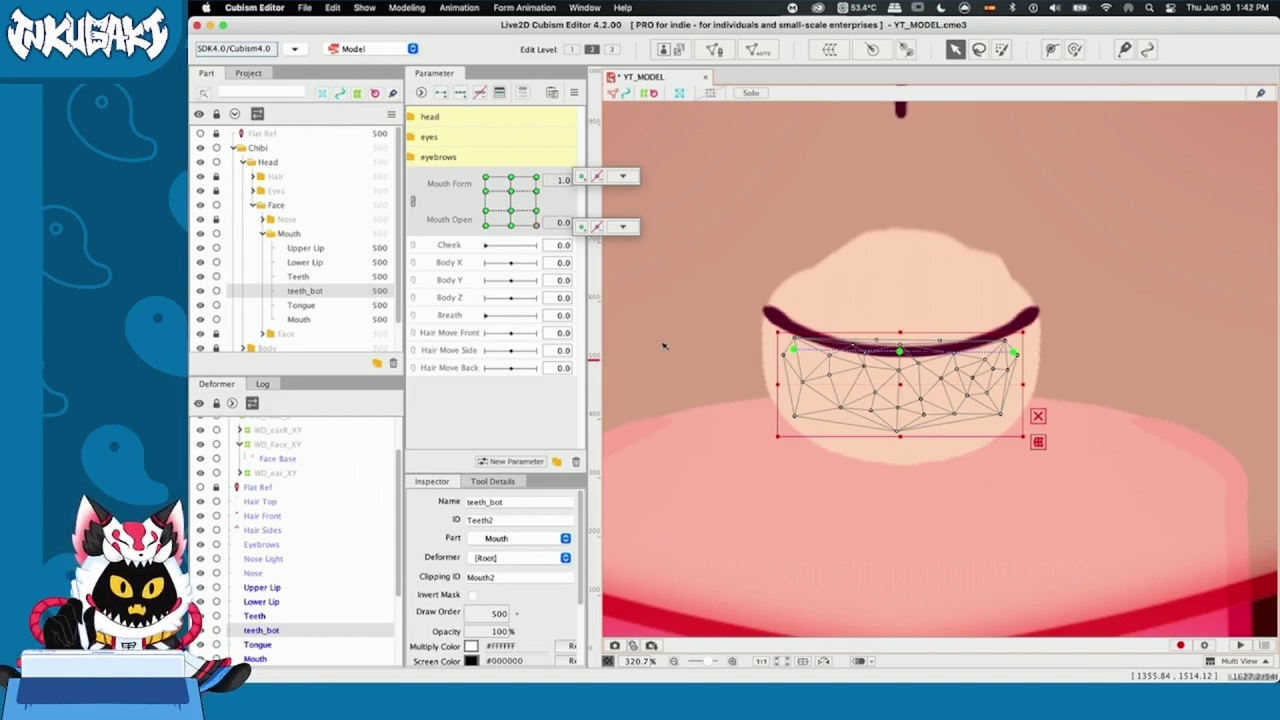
Check the position of the upper and lower teeth across smiling, wide-open and frowning combinations of Mouth Form and Mouth Open
left_click(536, 224)
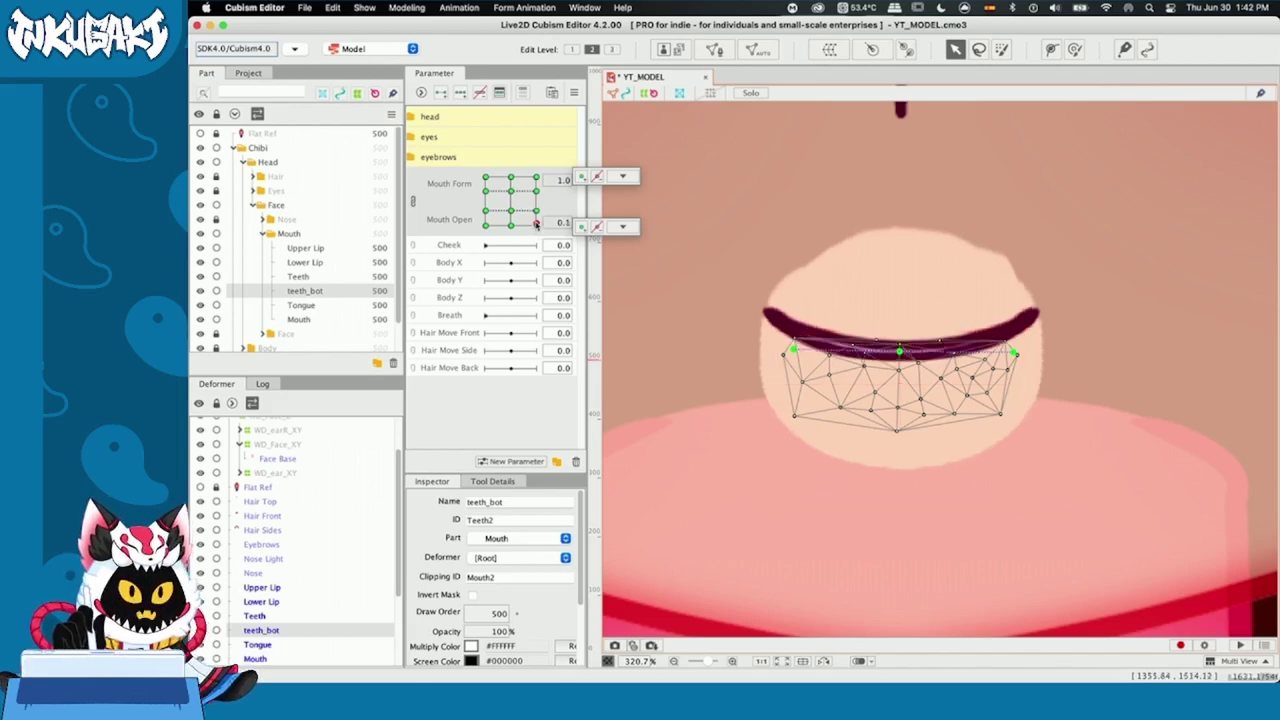
left_click_drag(536, 224, 512, 189)
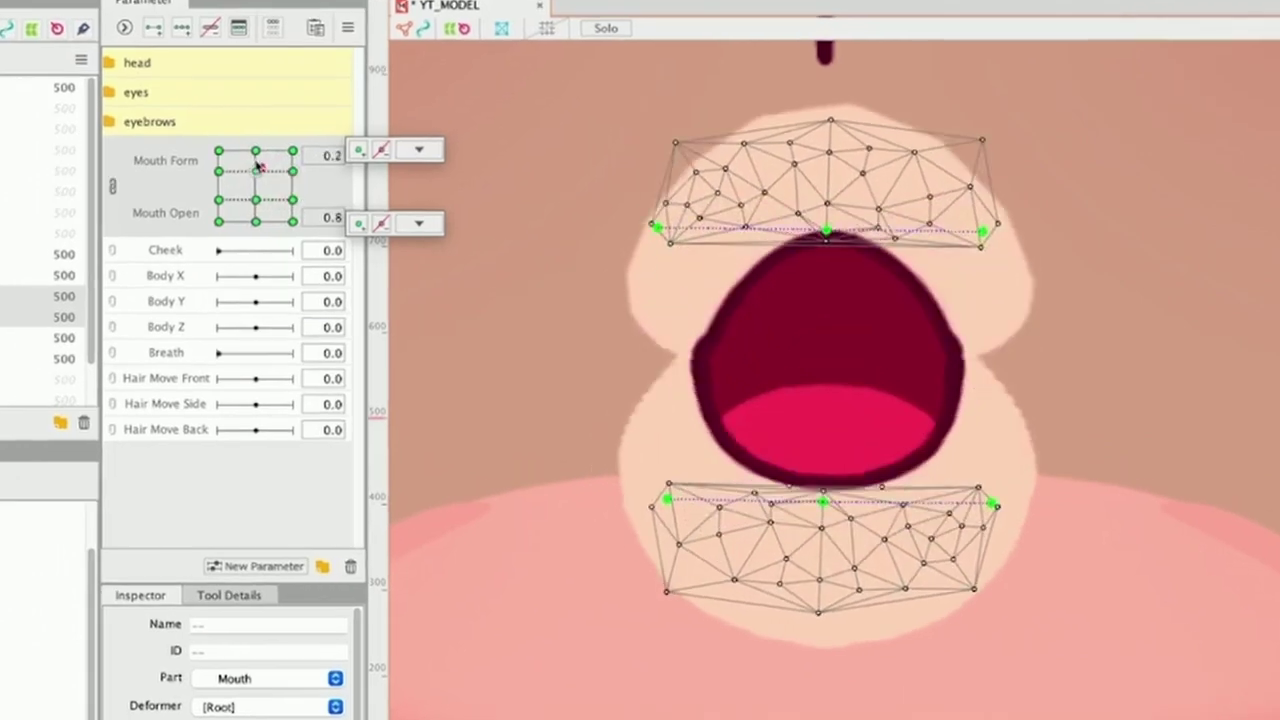
left_click_drag(257, 167, 274, 191)
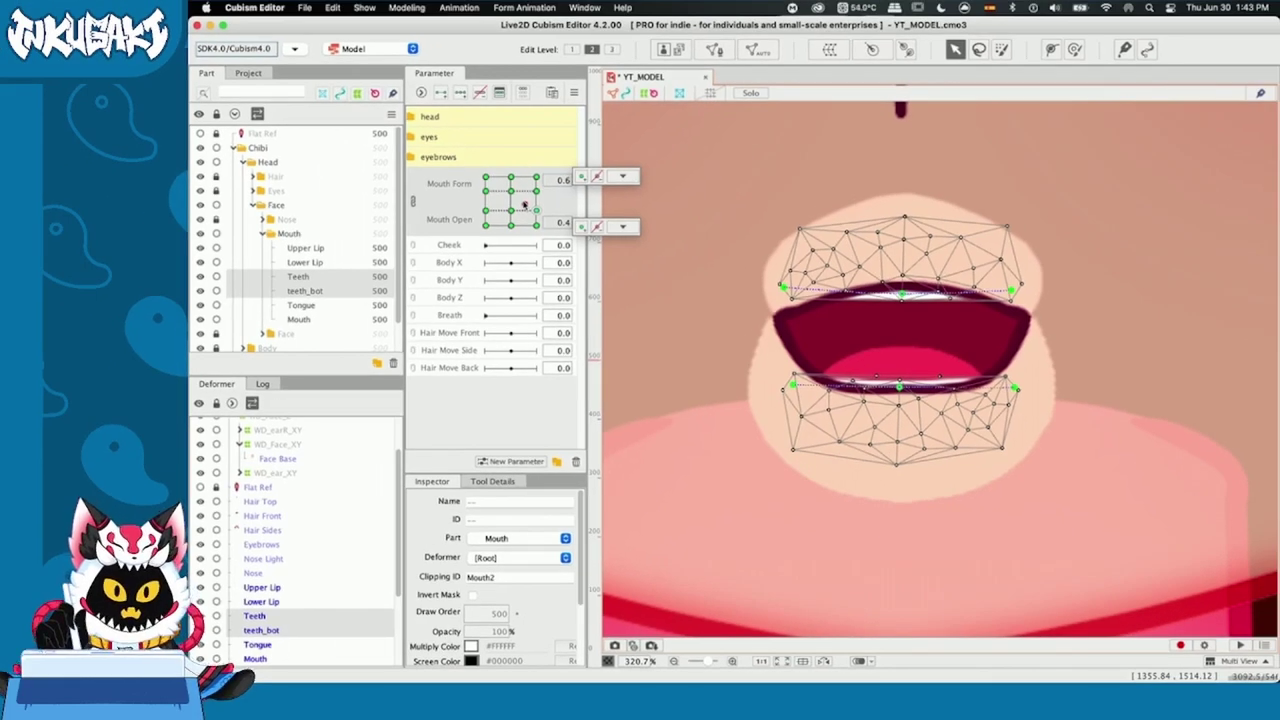
left_click_drag(524, 205, 490, 210)
left_click(675, 300)
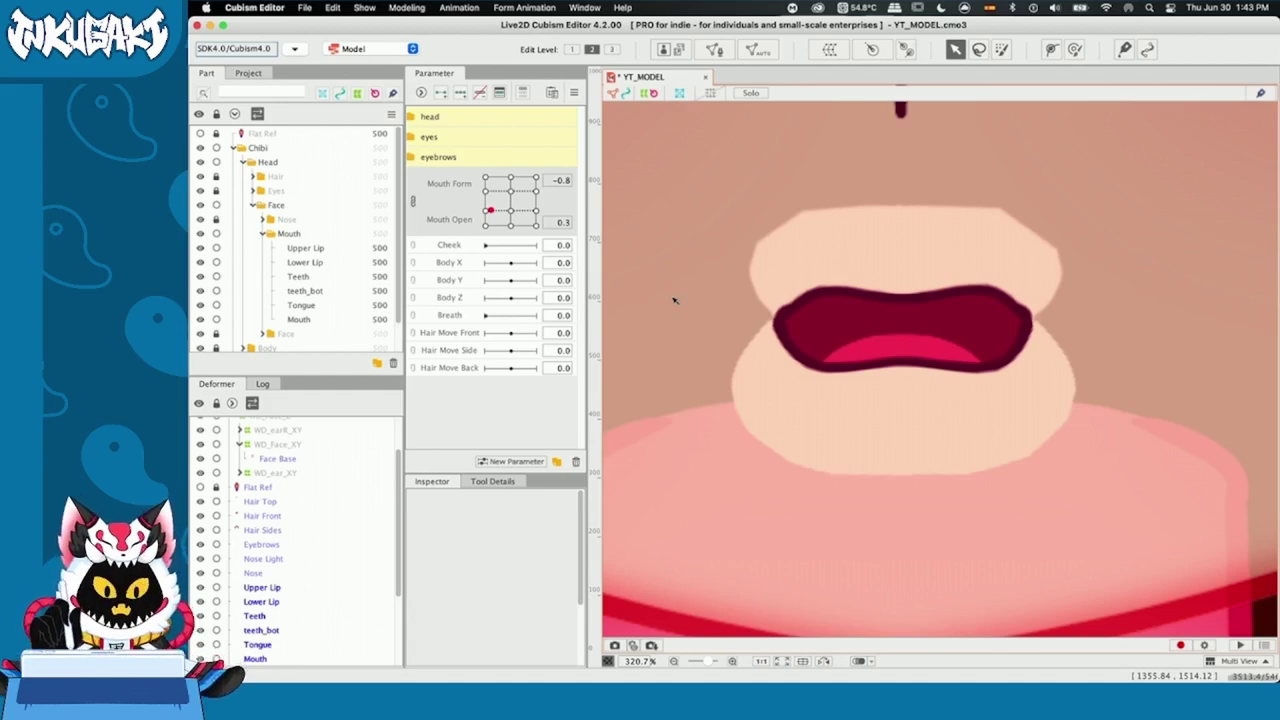
left_click_drag(490, 210, 535, 211)
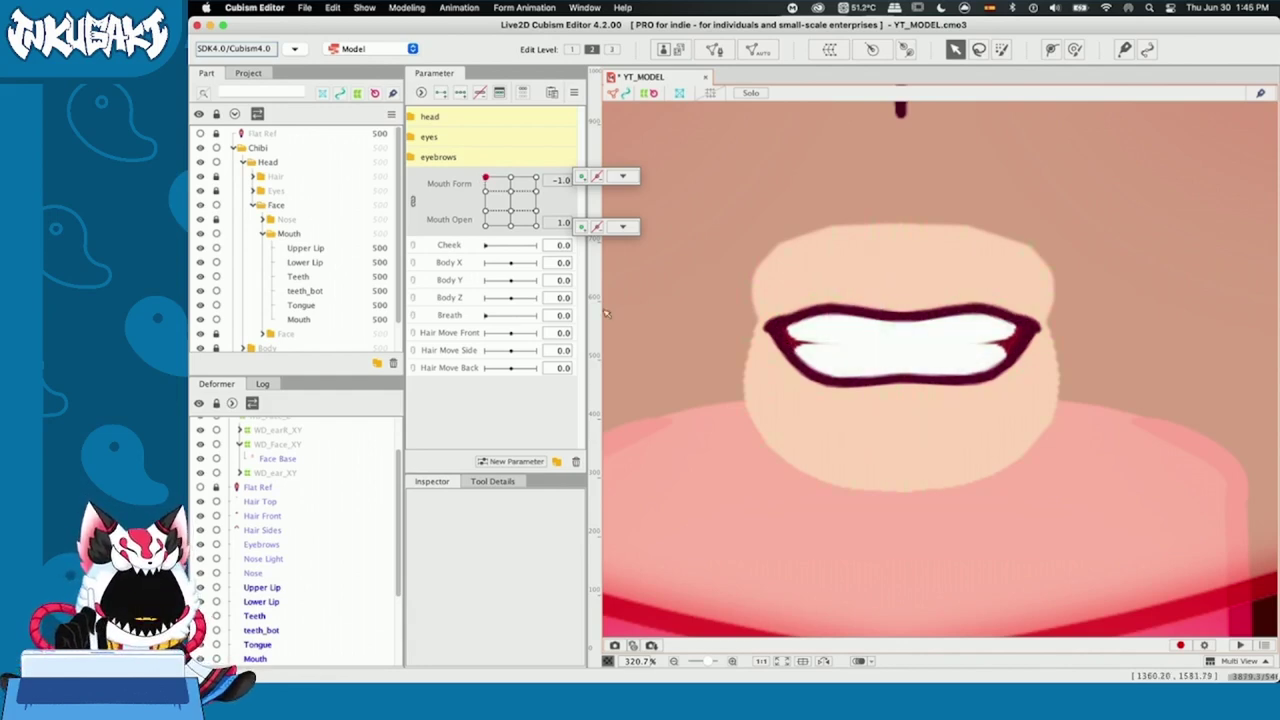
Try copying the form of all mouth meshes from Mouth Form -1.0, Mouth Open 1.0 and pasting it at Mouth Form 0.0, Mouth Open 0.0
left_click(622, 226)
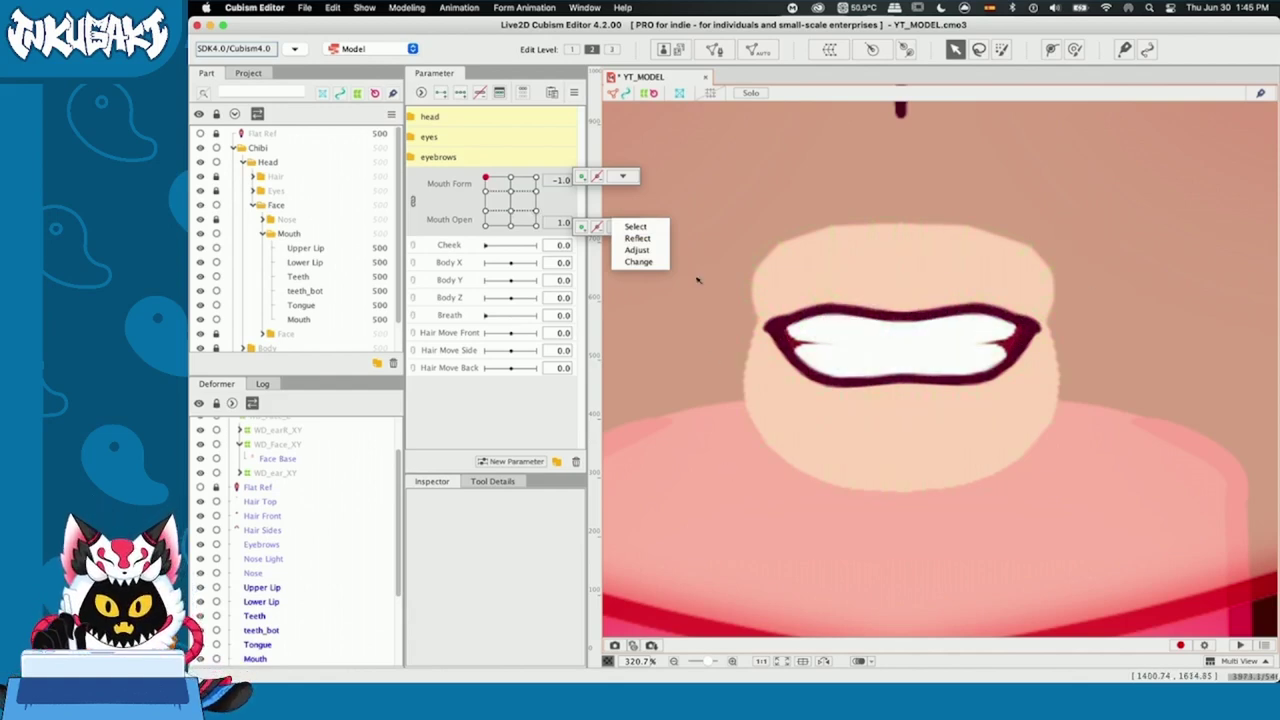
left_click_drag(702, 204, 1100, 508)
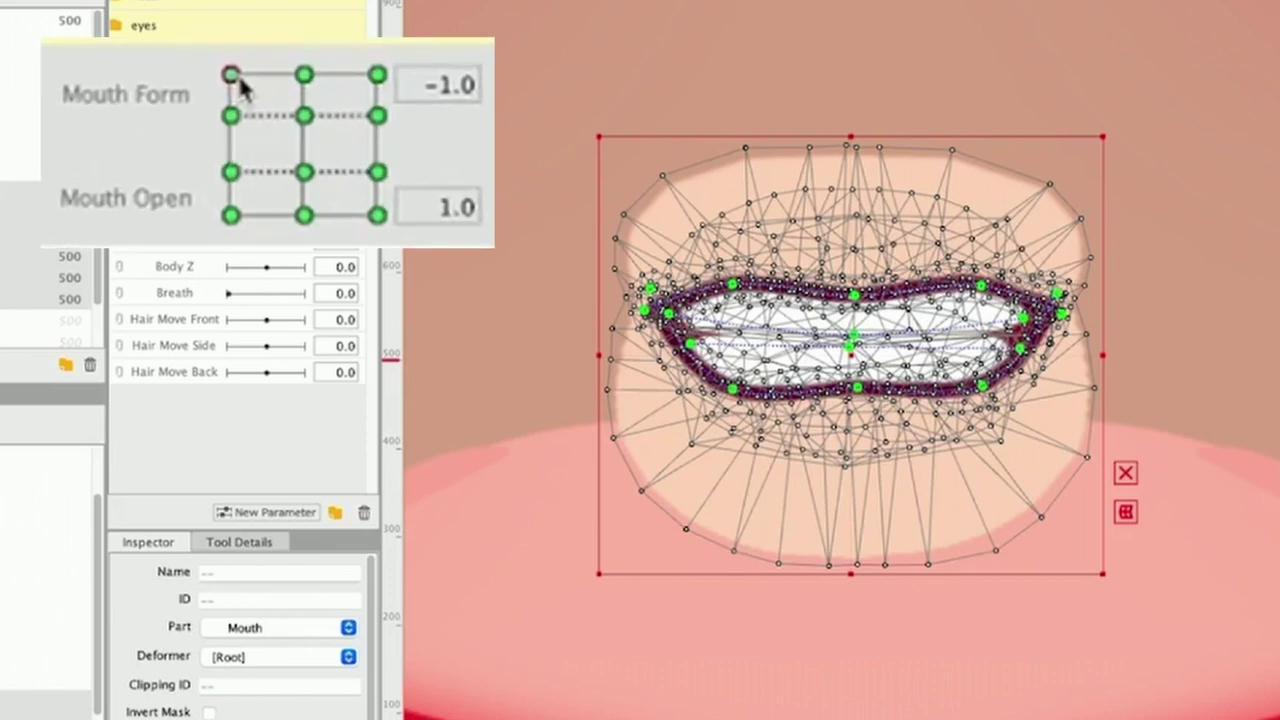
left_click(305, 215)
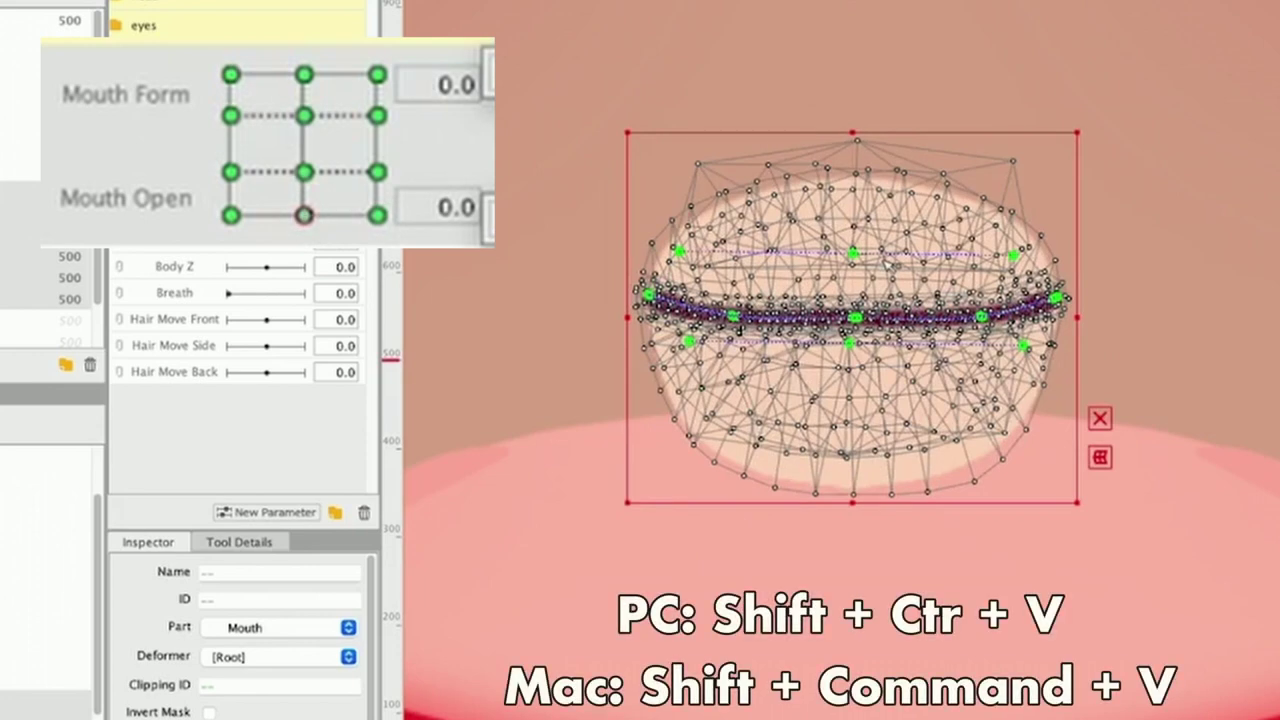
key("shift+super+v")
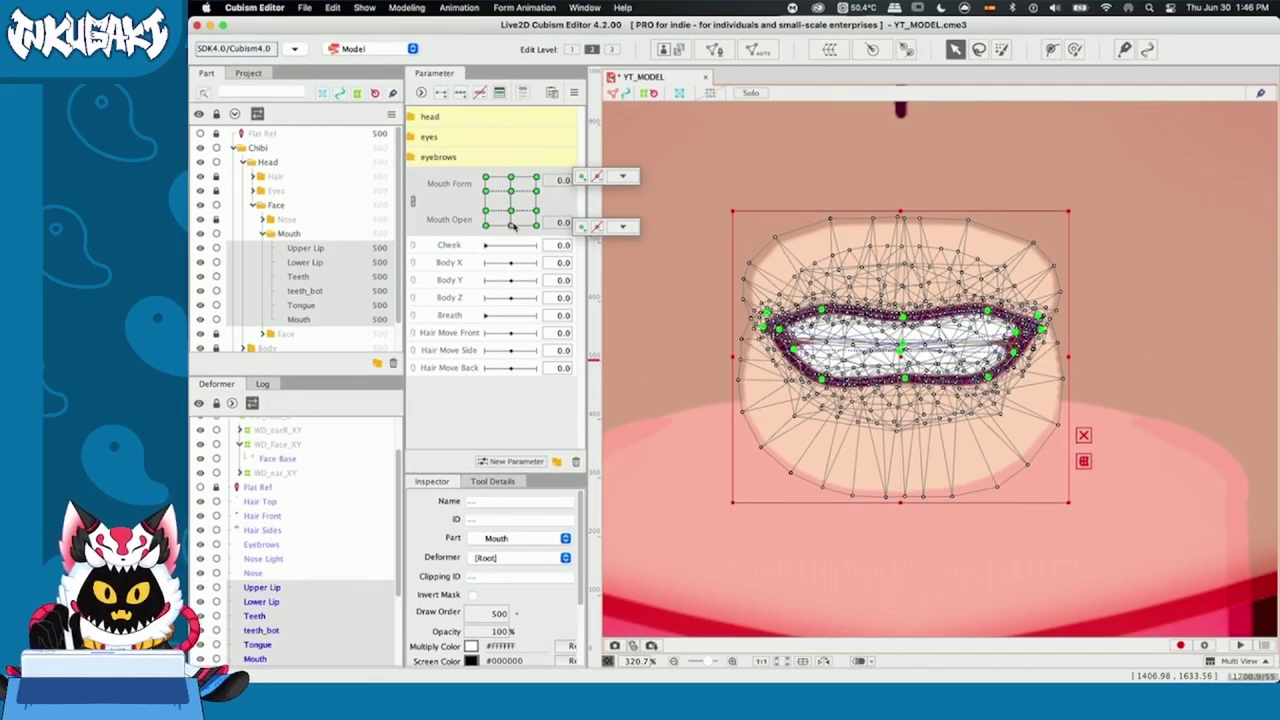
left_click(404, 197)
mouse_move(513, 227)
left_mouse_down()
mouse_move(520, 203)
mouse_move(530, 237)
mouse_move(510, 238)
left_mouse_up()
left_click(693, 330)
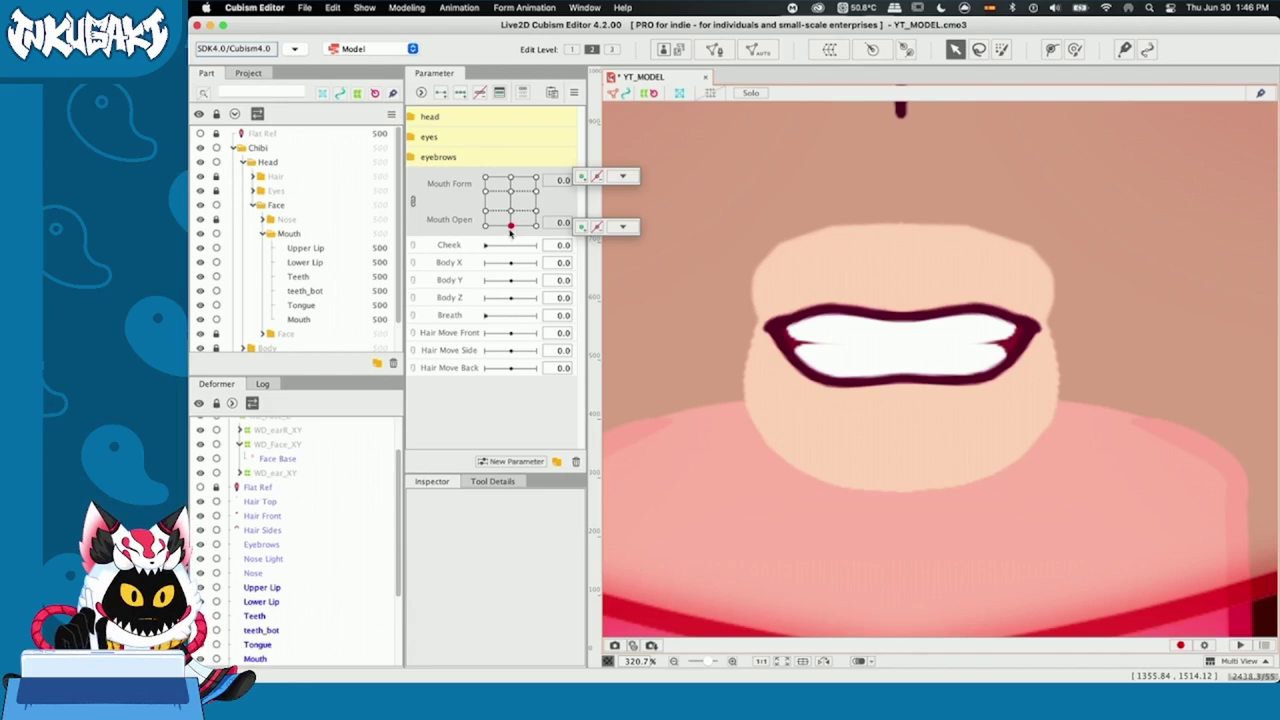
mouse_move(510, 228)
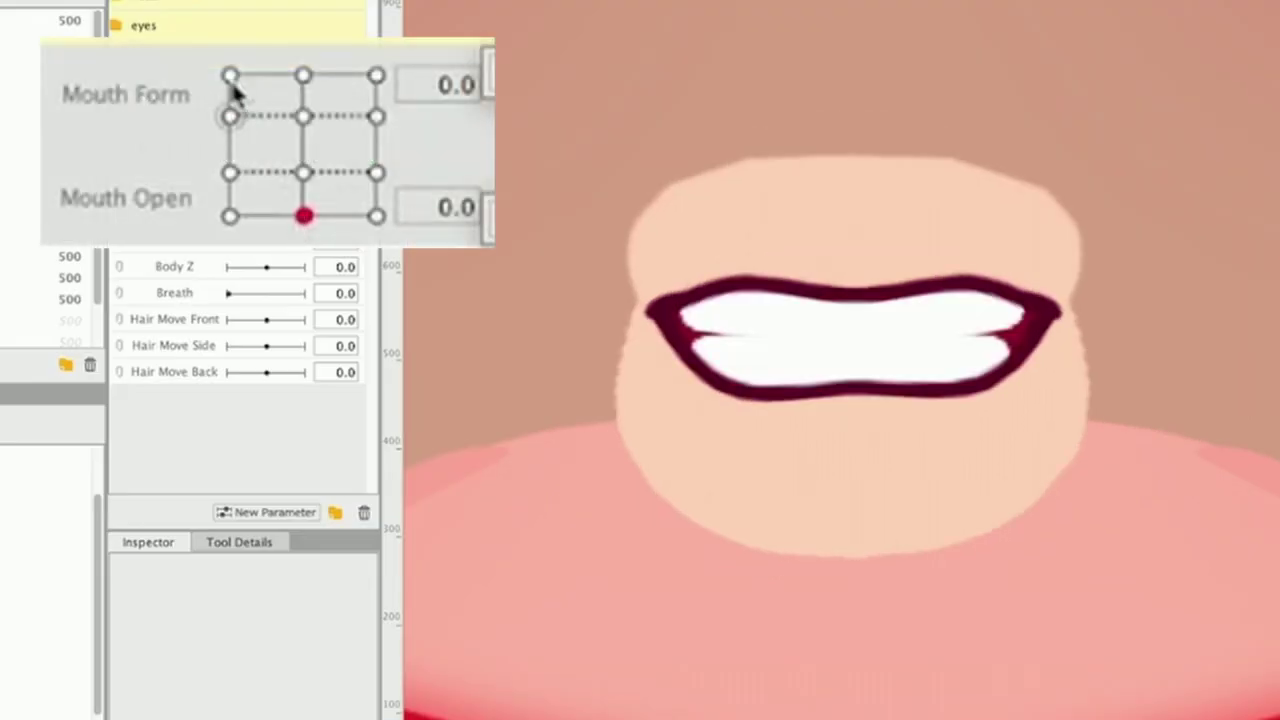
left_click(230, 77)
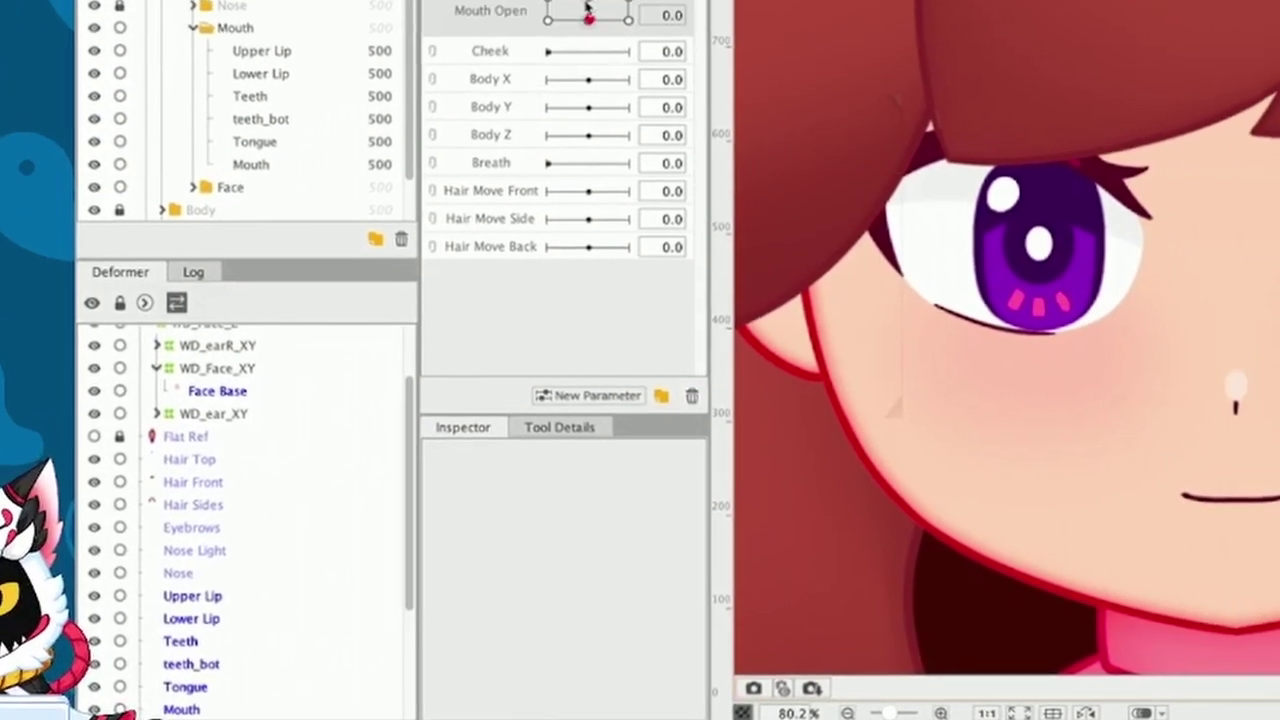
Preview the Mouth Form, Mouth Open, Eyeball and EyeL Open parameters on the full face, returning each to its default value
mouse_move(589, 17)
left_mouse_down()
mouse_move(608, 0)
mouse_move(574, 18)
left_mouse_up()
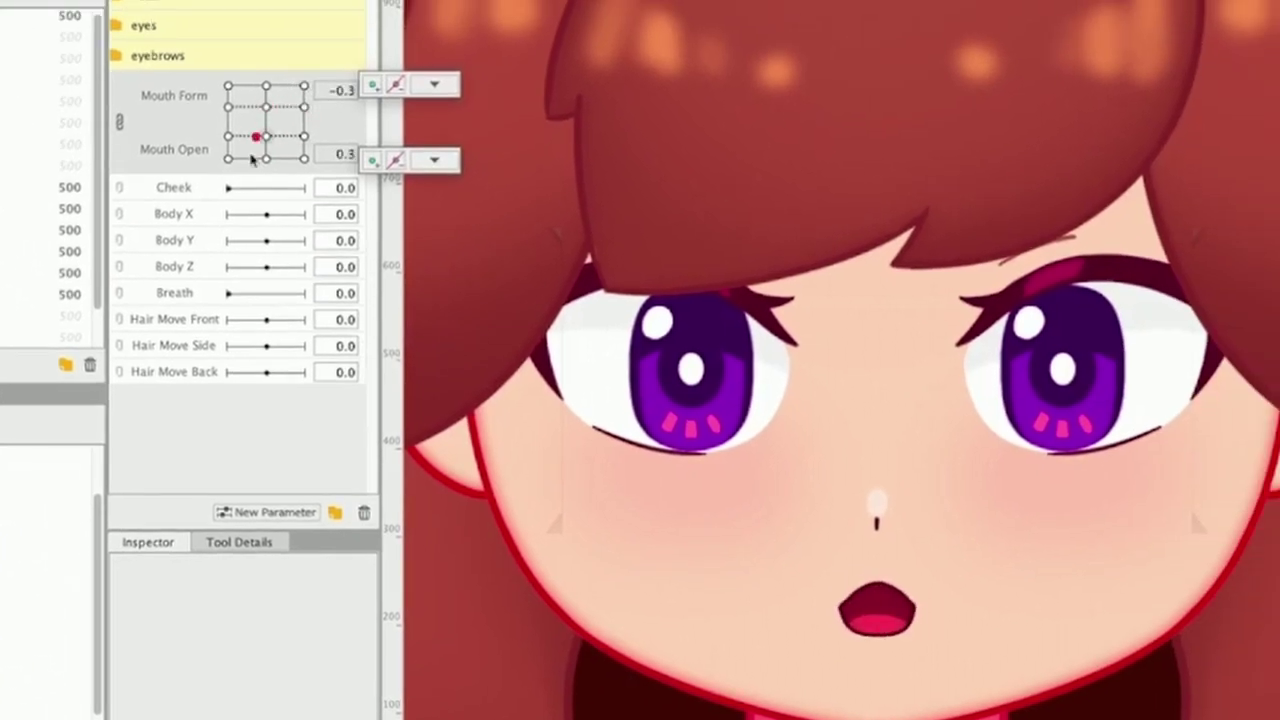
left_click_drag(252, 160, 266, 158)
left_click(117, 26)
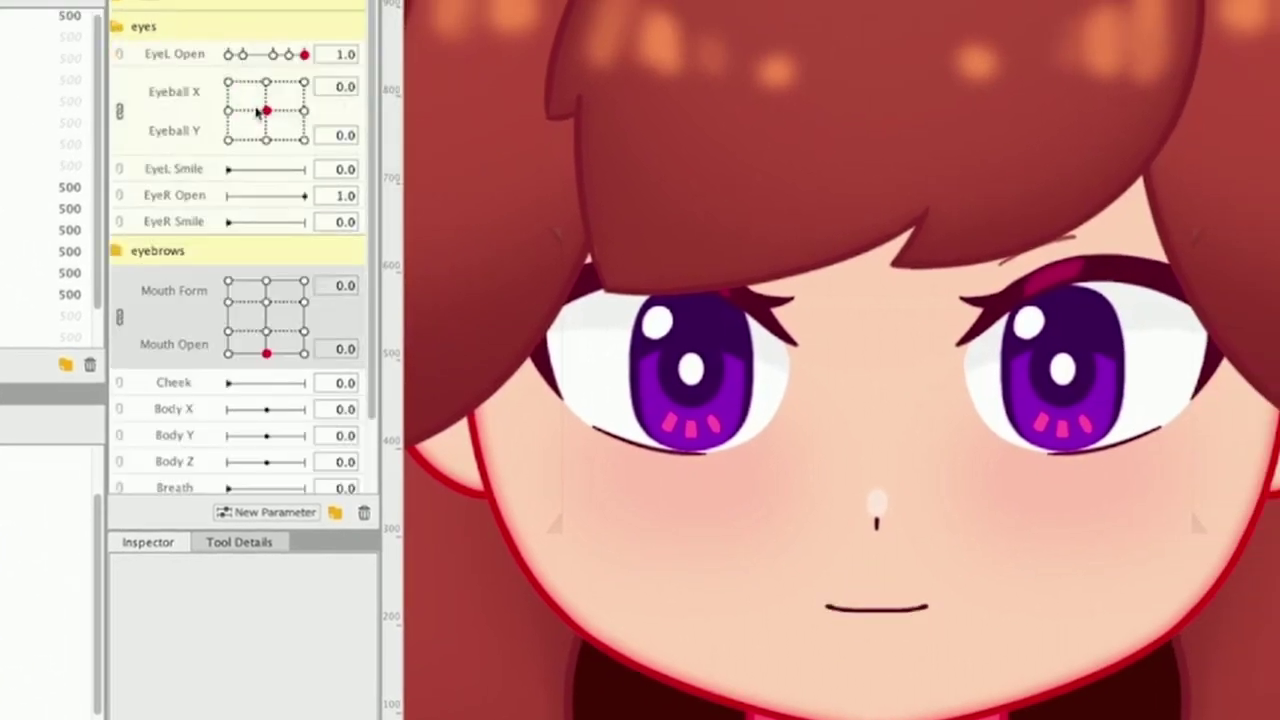
mouse_move(258, 113)
left_mouse_down()
mouse_move(277, 97)
mouse_move(266, 106)
left_mouse_up()
left_click(297, 56)
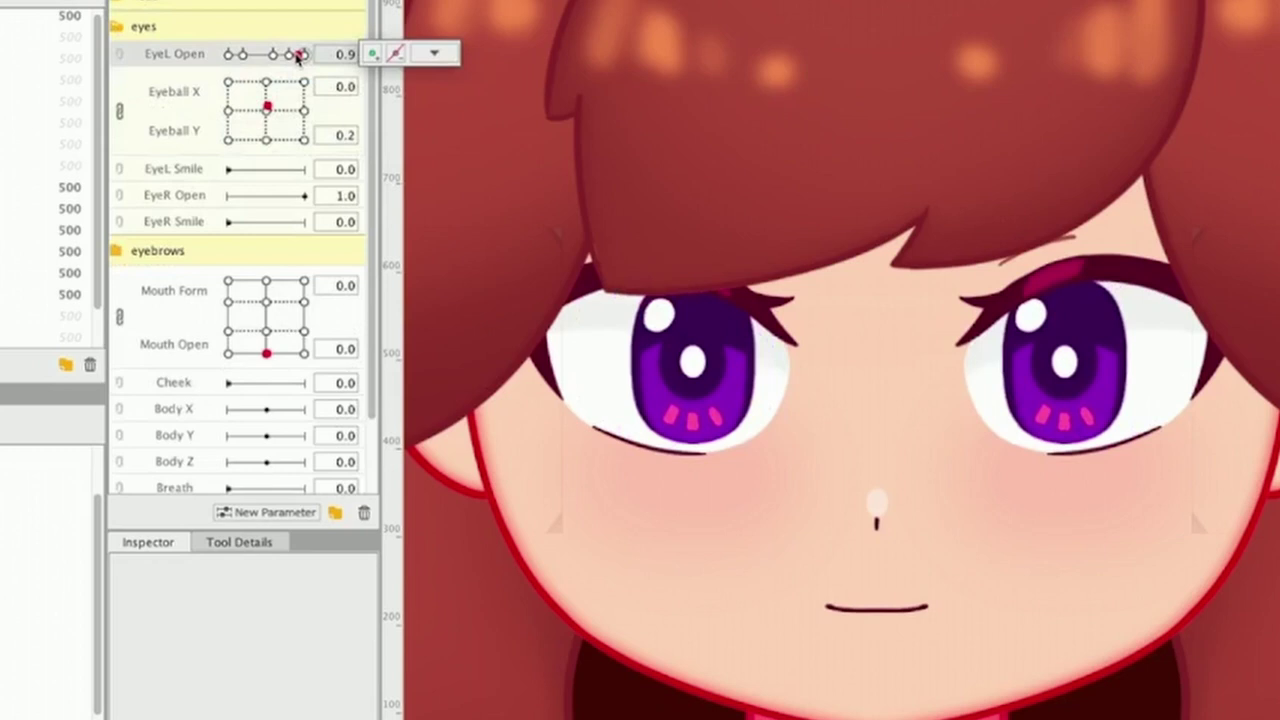
mouse_move(296, 56)
left_mouse_down()
mouse_move(246, 57)
mouse_move(304, 55)
left_mouse_up()
left_click(268, 108)
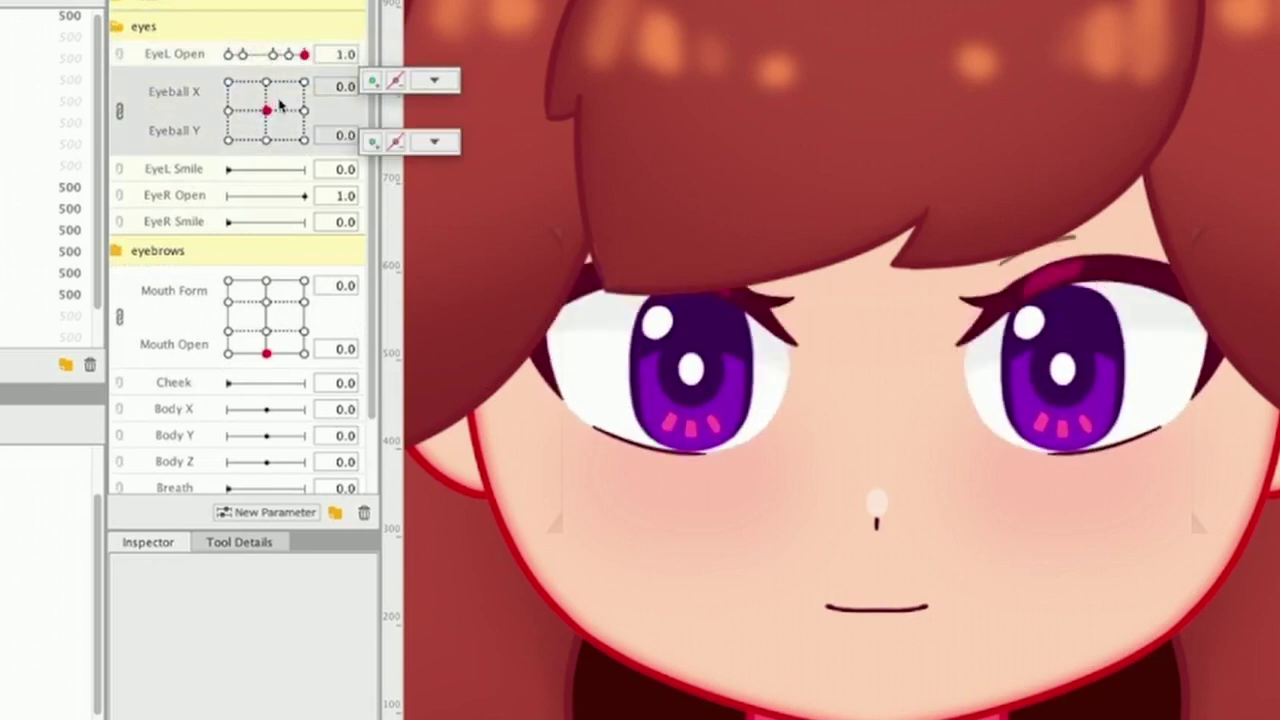
left_click(118, 32)
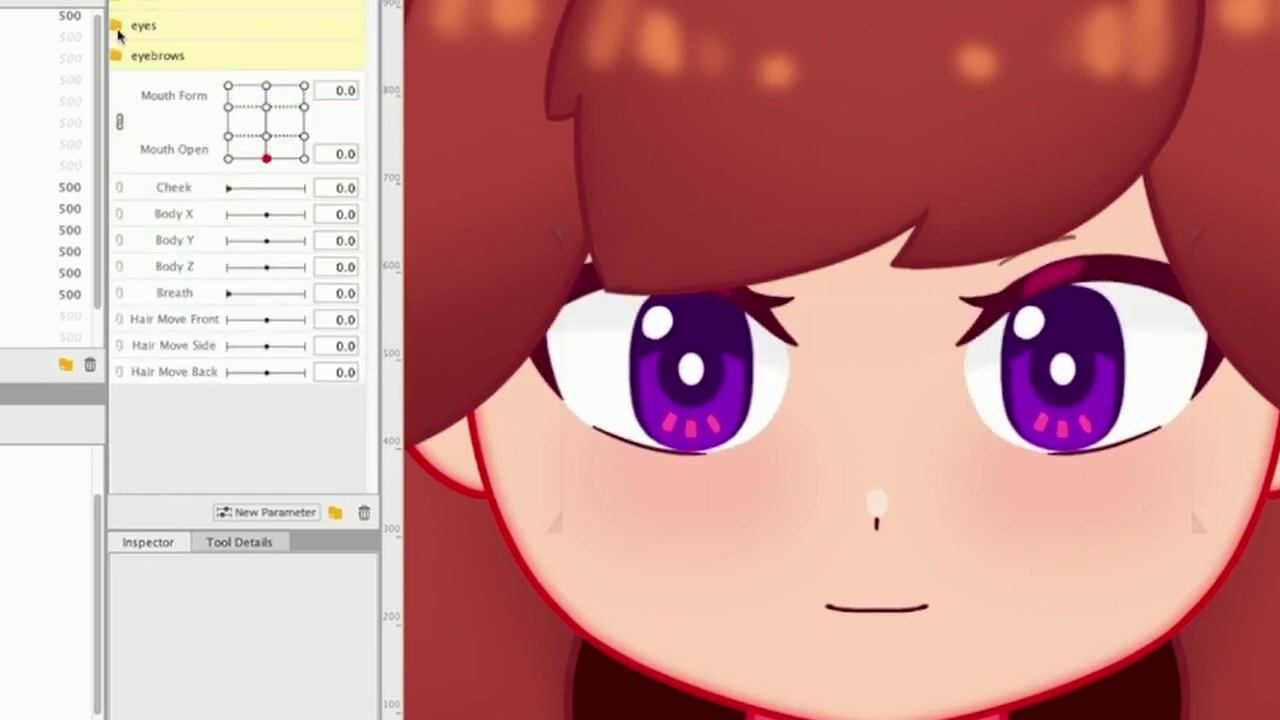